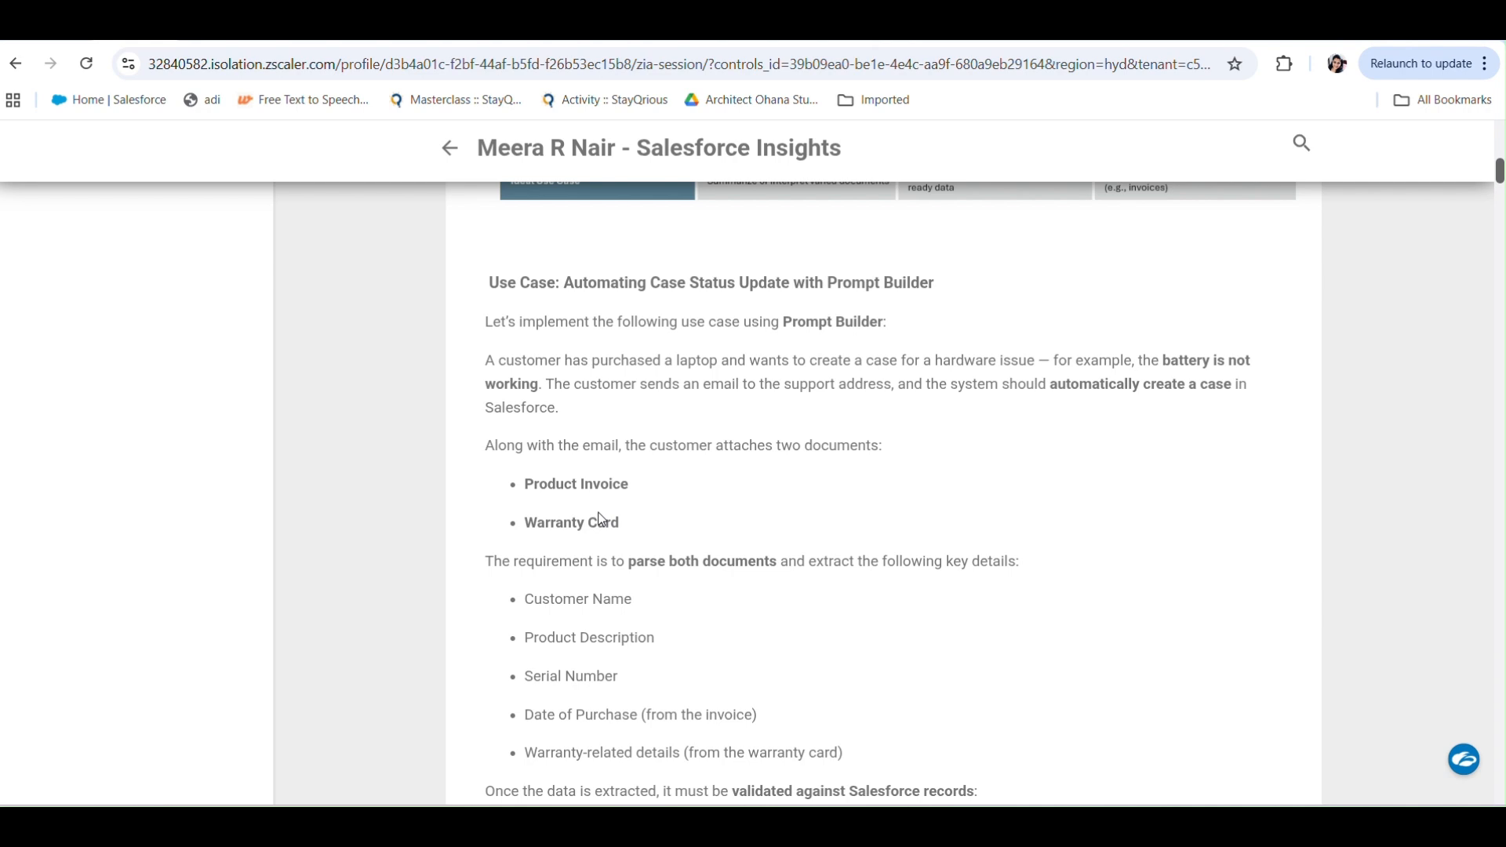
Step: Read the Prompt Builder use case description, from the customer's attached documents to the validation rules against Salesforce records
{"action": "scroll", "coordinate": [601, 519], "scroll_direction": "down", "scroll_amount": 1}
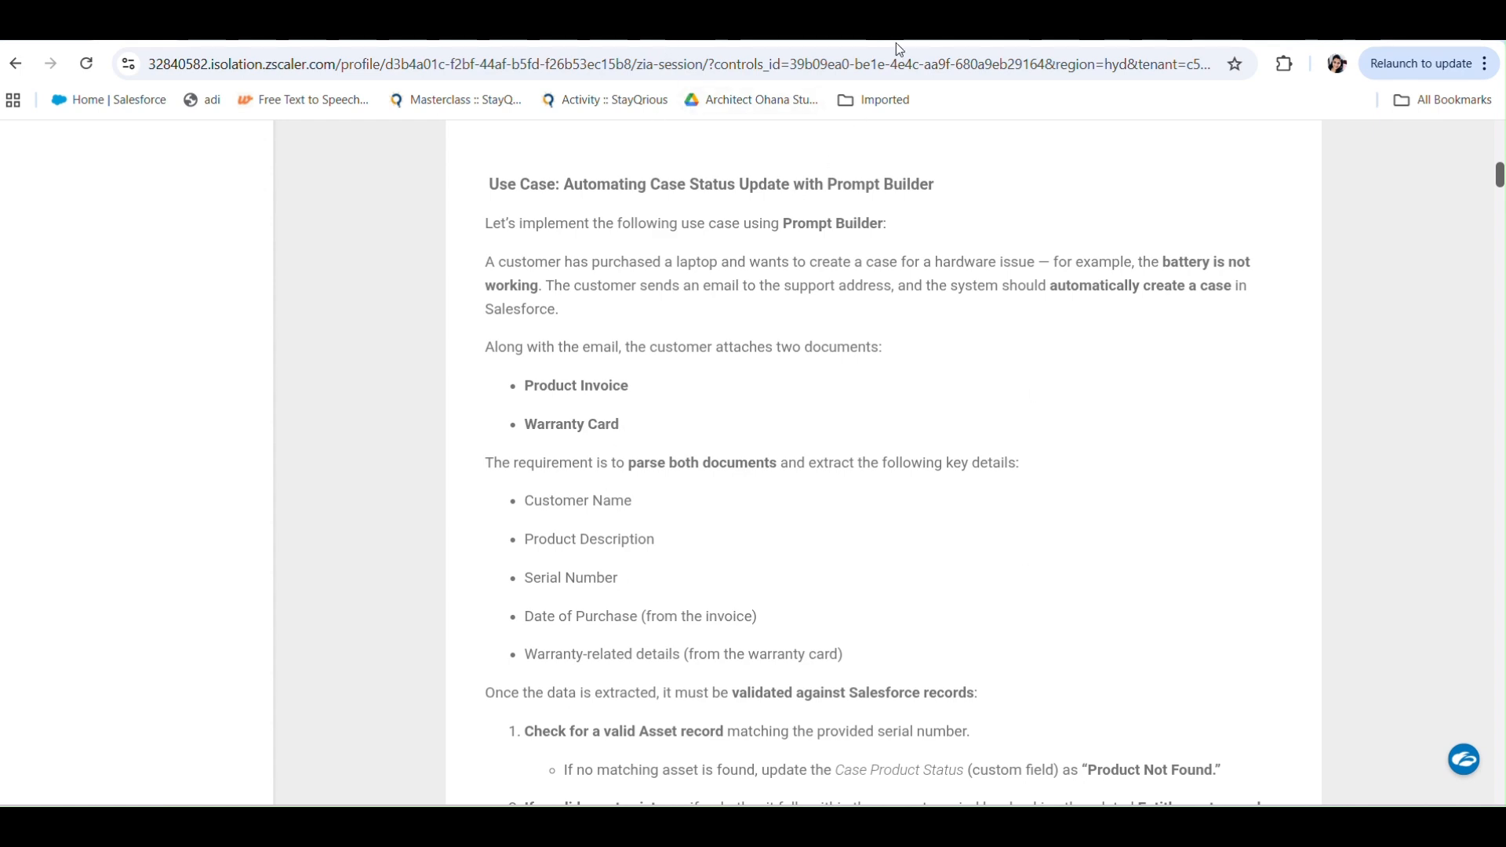
{"action": "key", "text": "ctrl+Tab"}
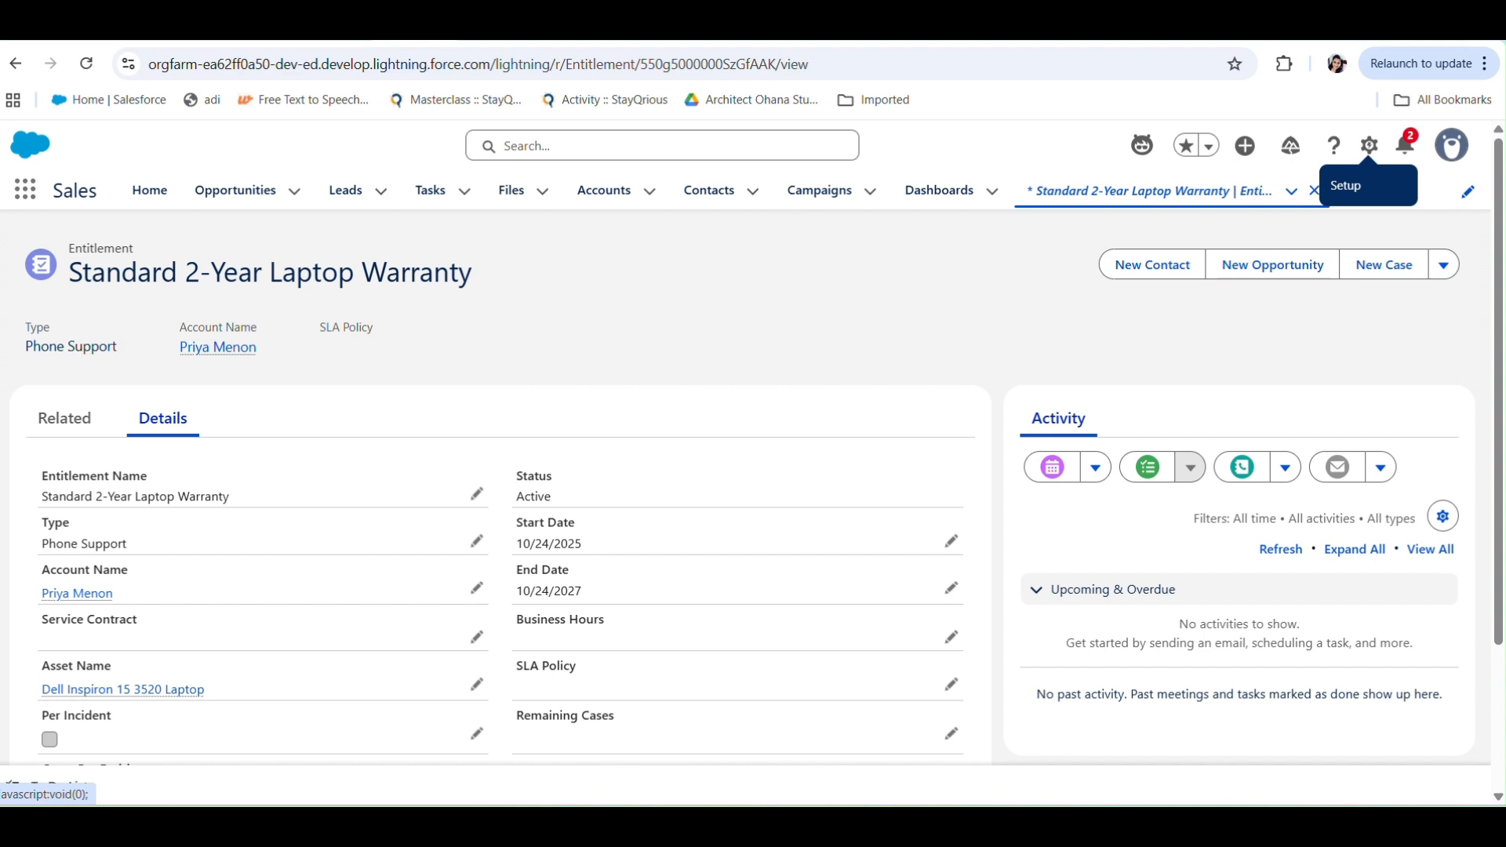
{"action": "left_click", "coordinate": [113, 31]}
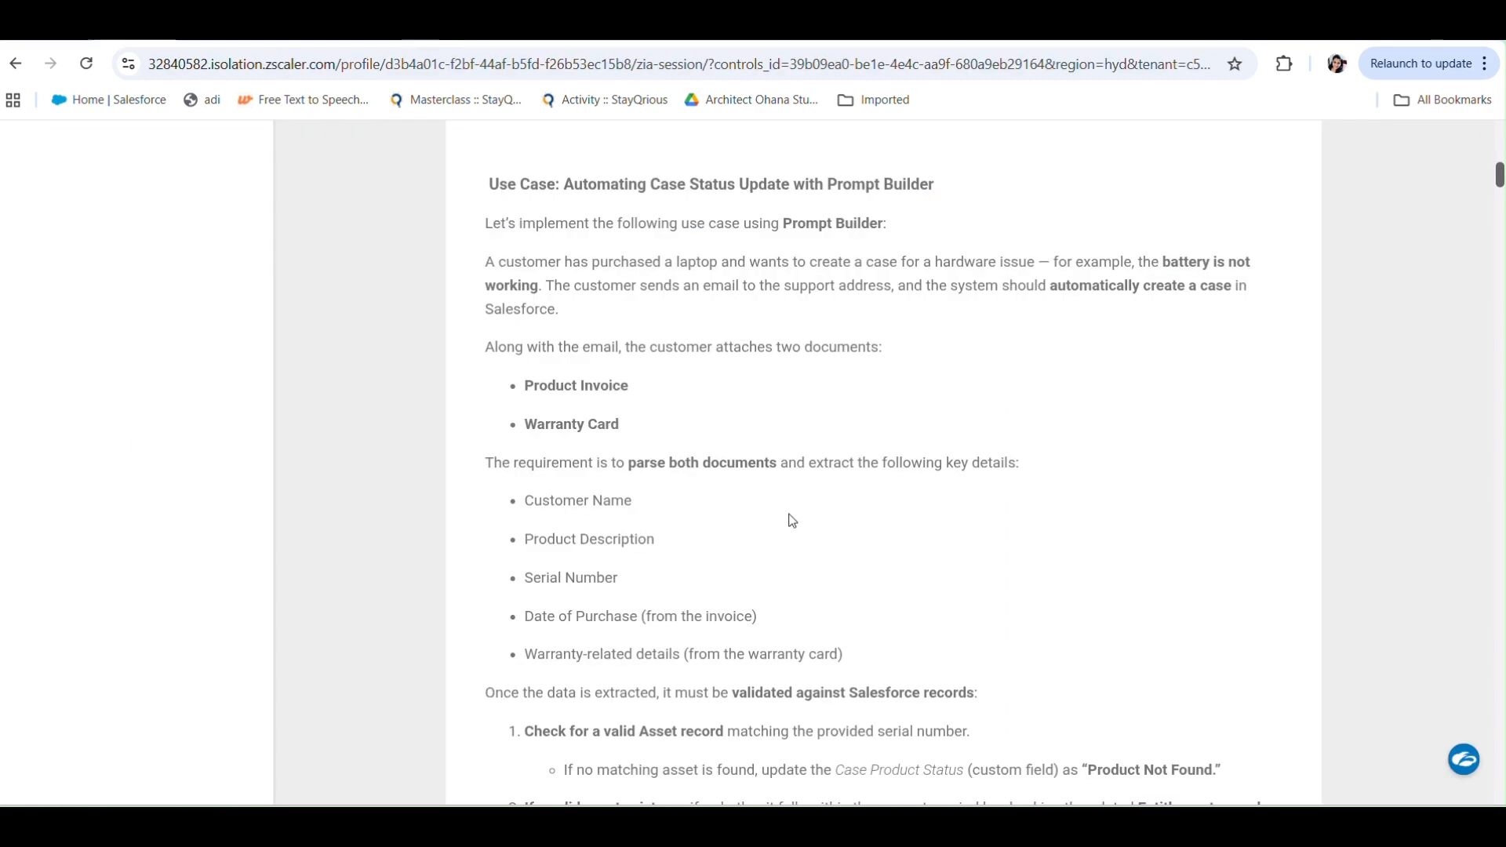
{"action": "scroll", "coordinate": [792, 517], "scroll_direction": "down", "scroll_amount": 9}
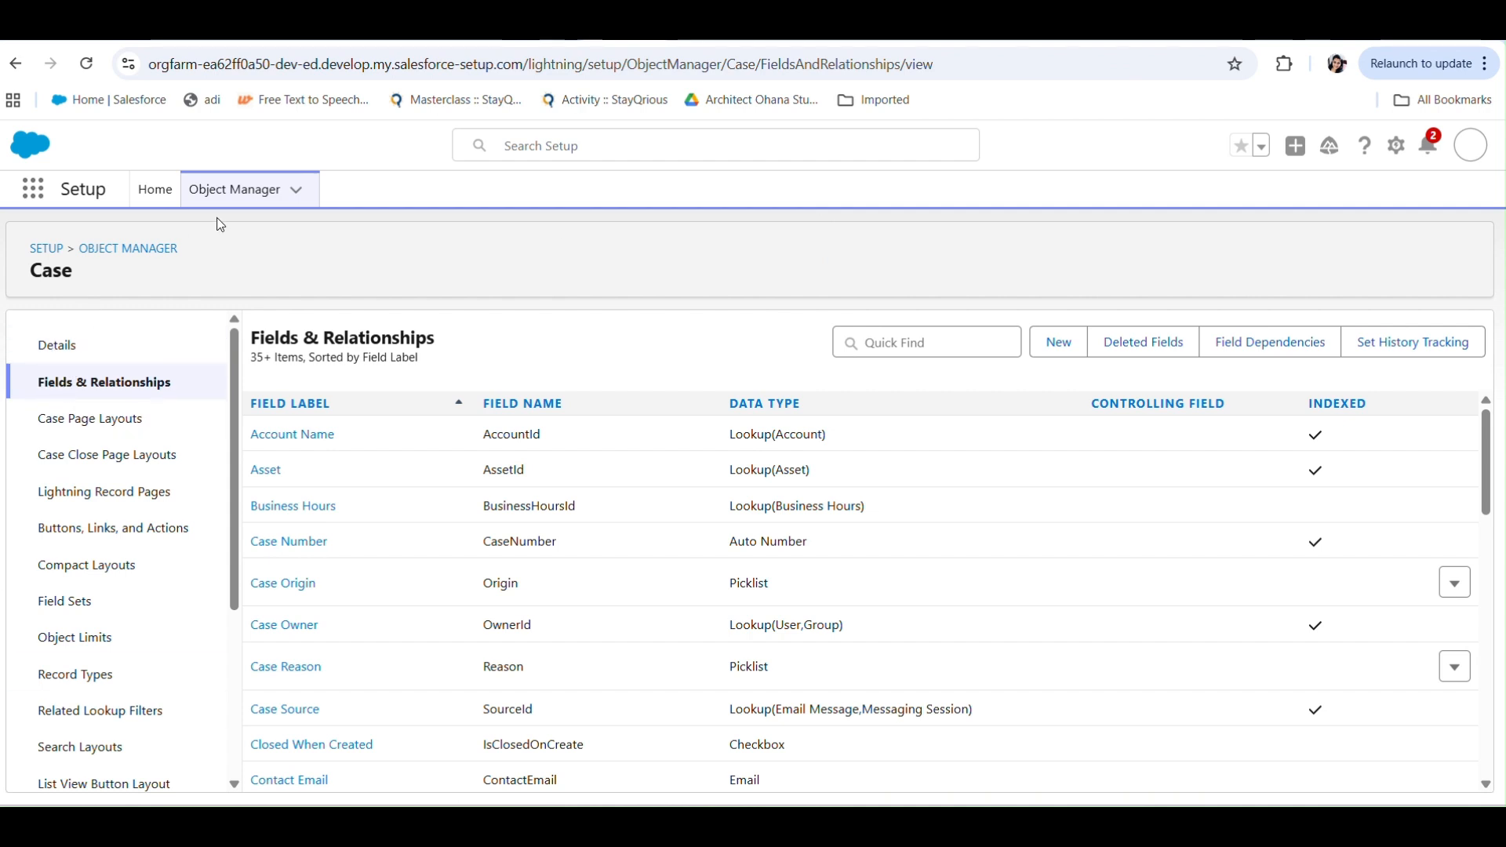
Step: Search the Setup home for "email" settings
{"action": "left_click", "coordinate": [146, 196]}
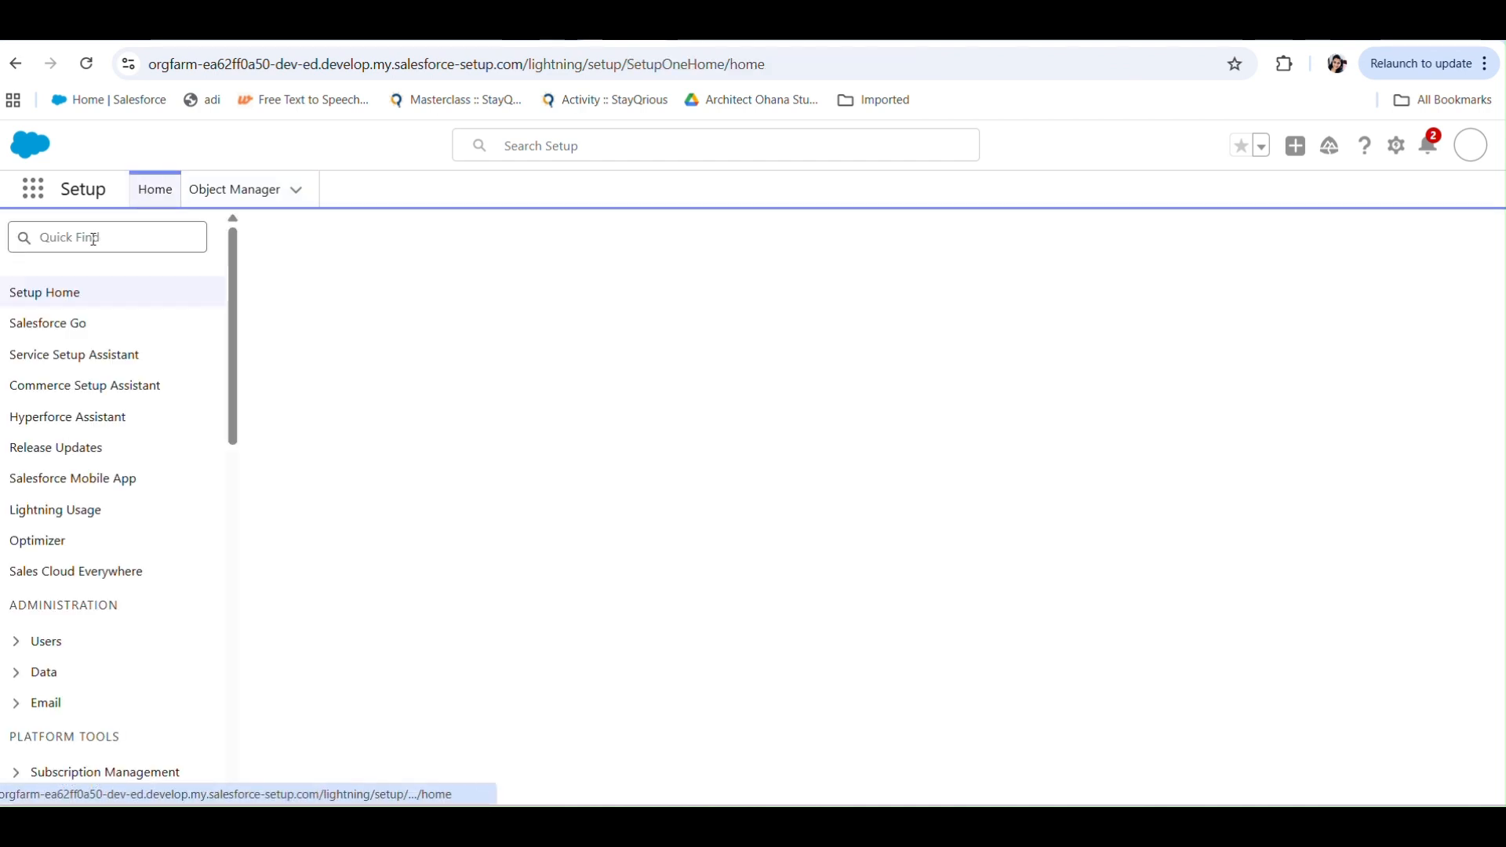
{"action": "left_click", "coordinate": [94, 239]}
{"action": "type", "text": "email"}
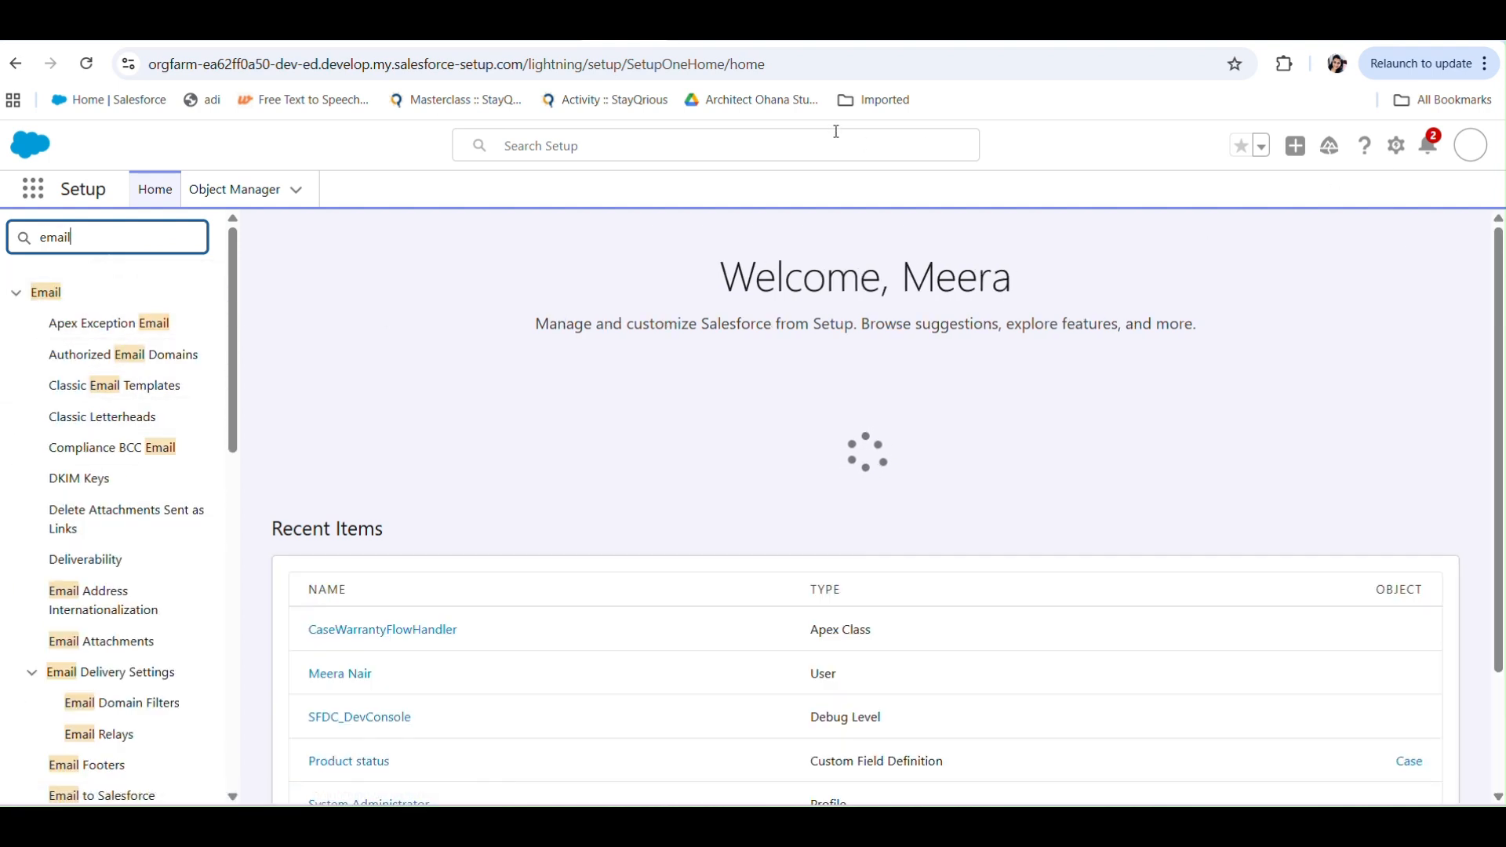
Step: Switch to the open Email-to-Case settings page and review its On-Demand Service options and Routing Addresses
{"action": "left_click", "coordinate": [708, 43]}
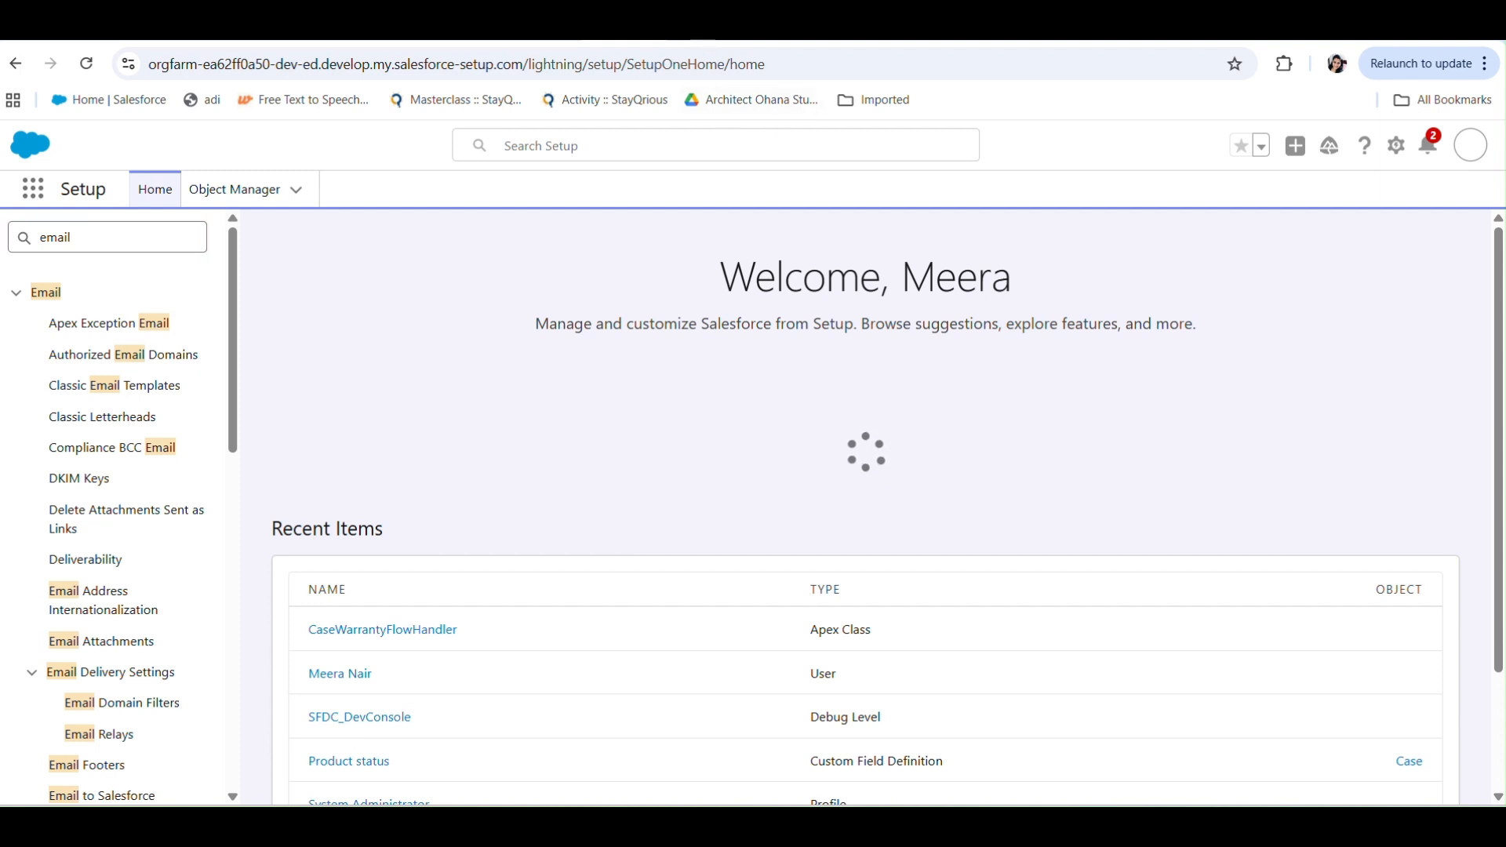
{"action": "left_click", "coordinate": [912, 43]}
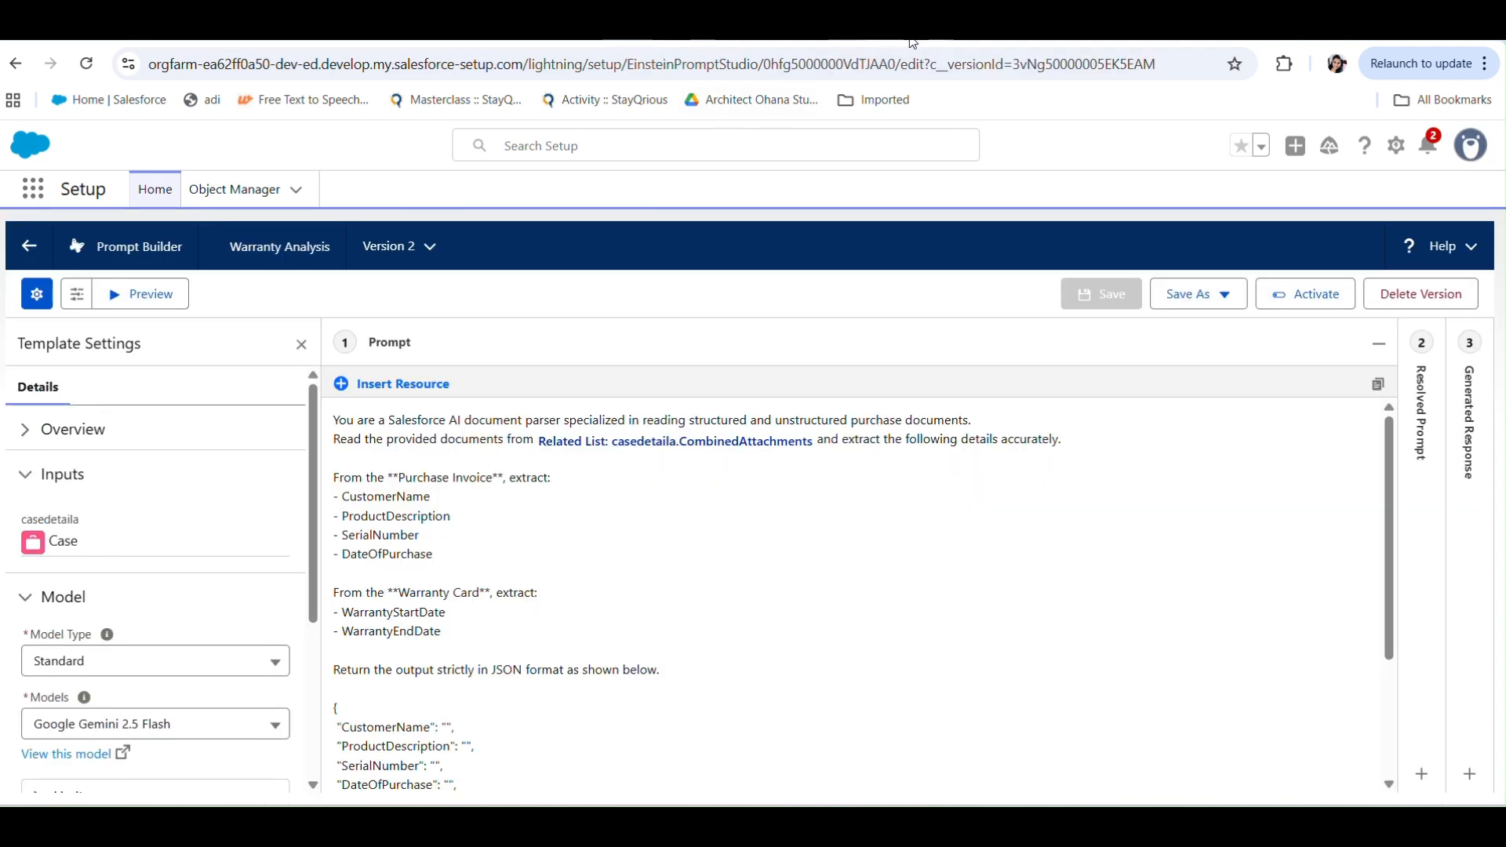
{"action": "left_click", "coordinate": [424, 39]}
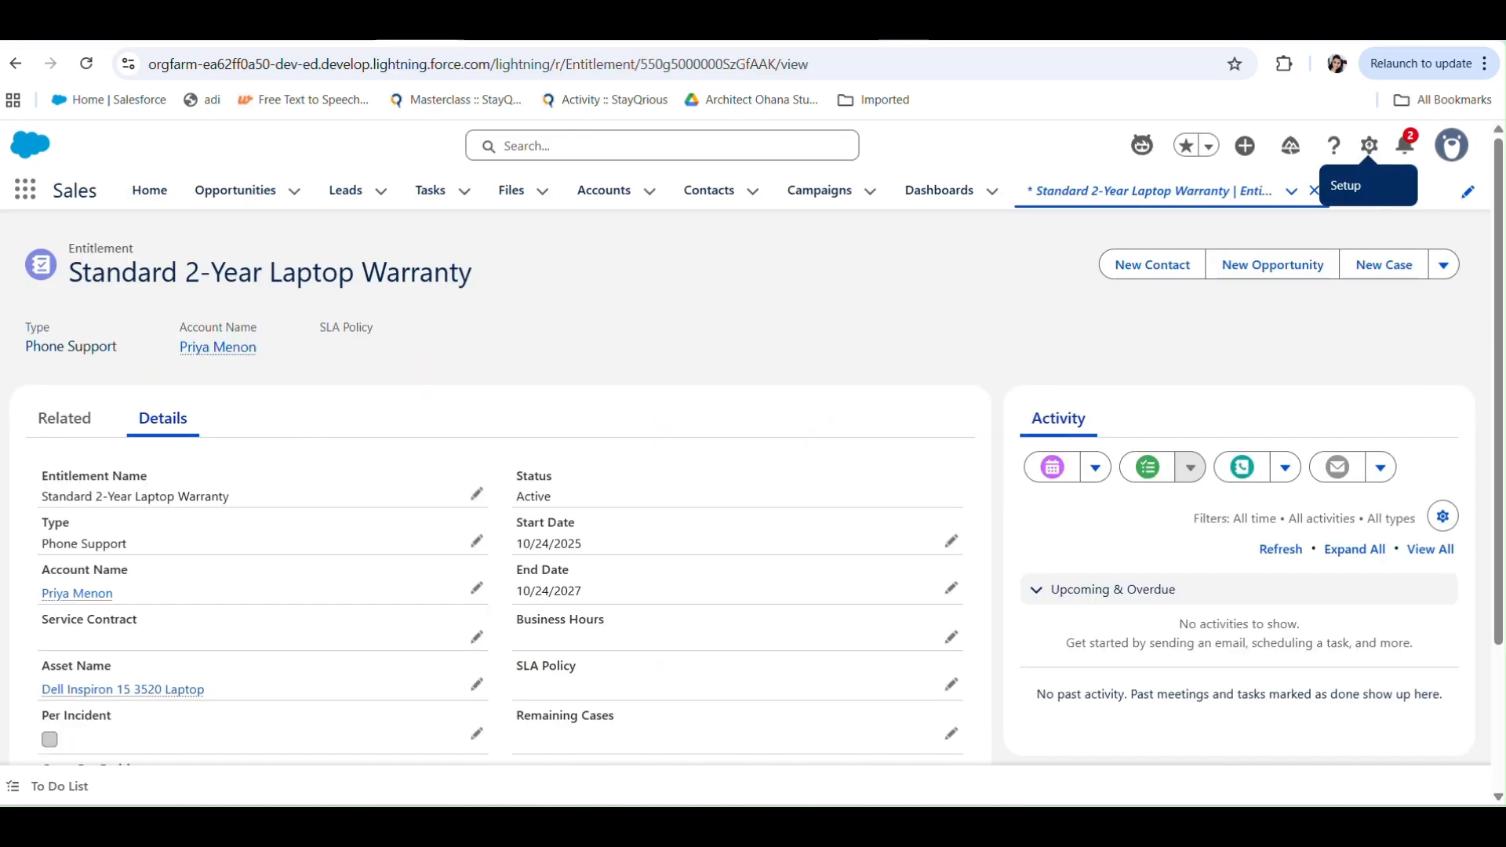
{"action": "left_click", "coordinate": [477, 39]}
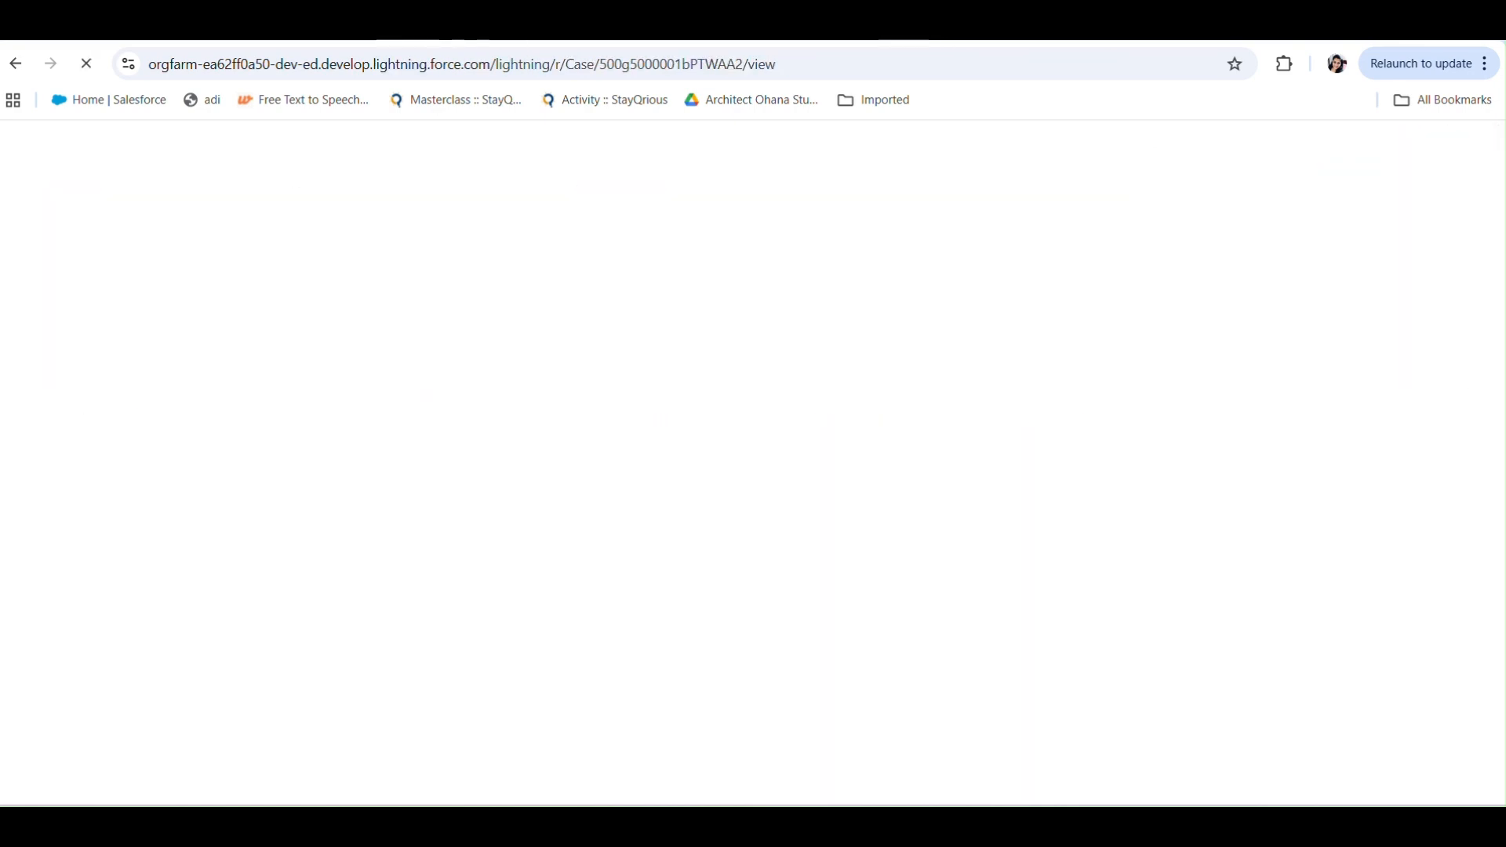
{"action": "left_click", "coordinate": [510, 39]}
{"action": "left_click", "coordinate": [541, 39]}
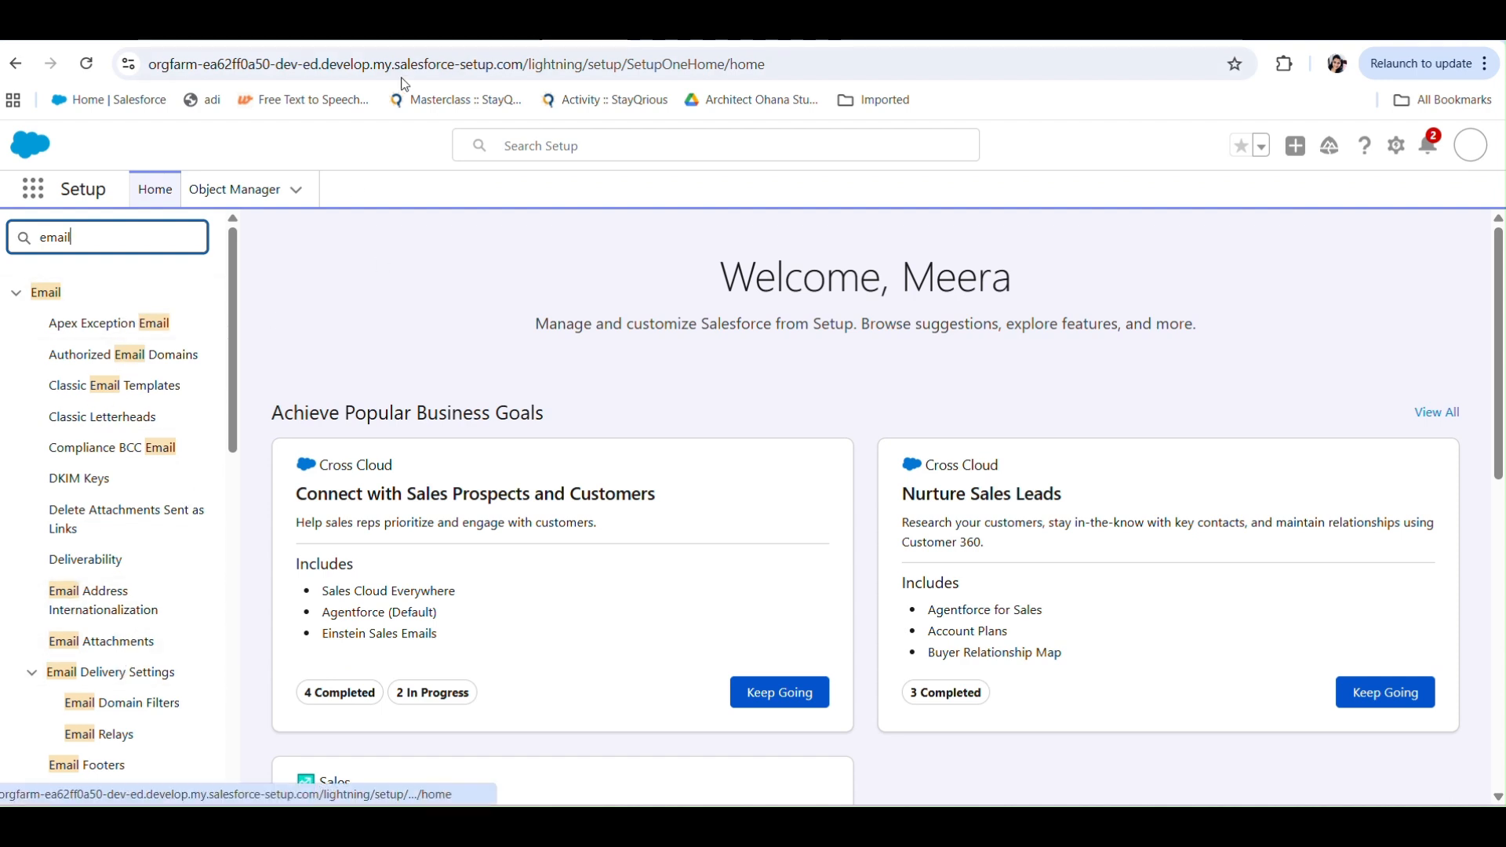
{"action": "left_click", "coordinate": [550, 39]}
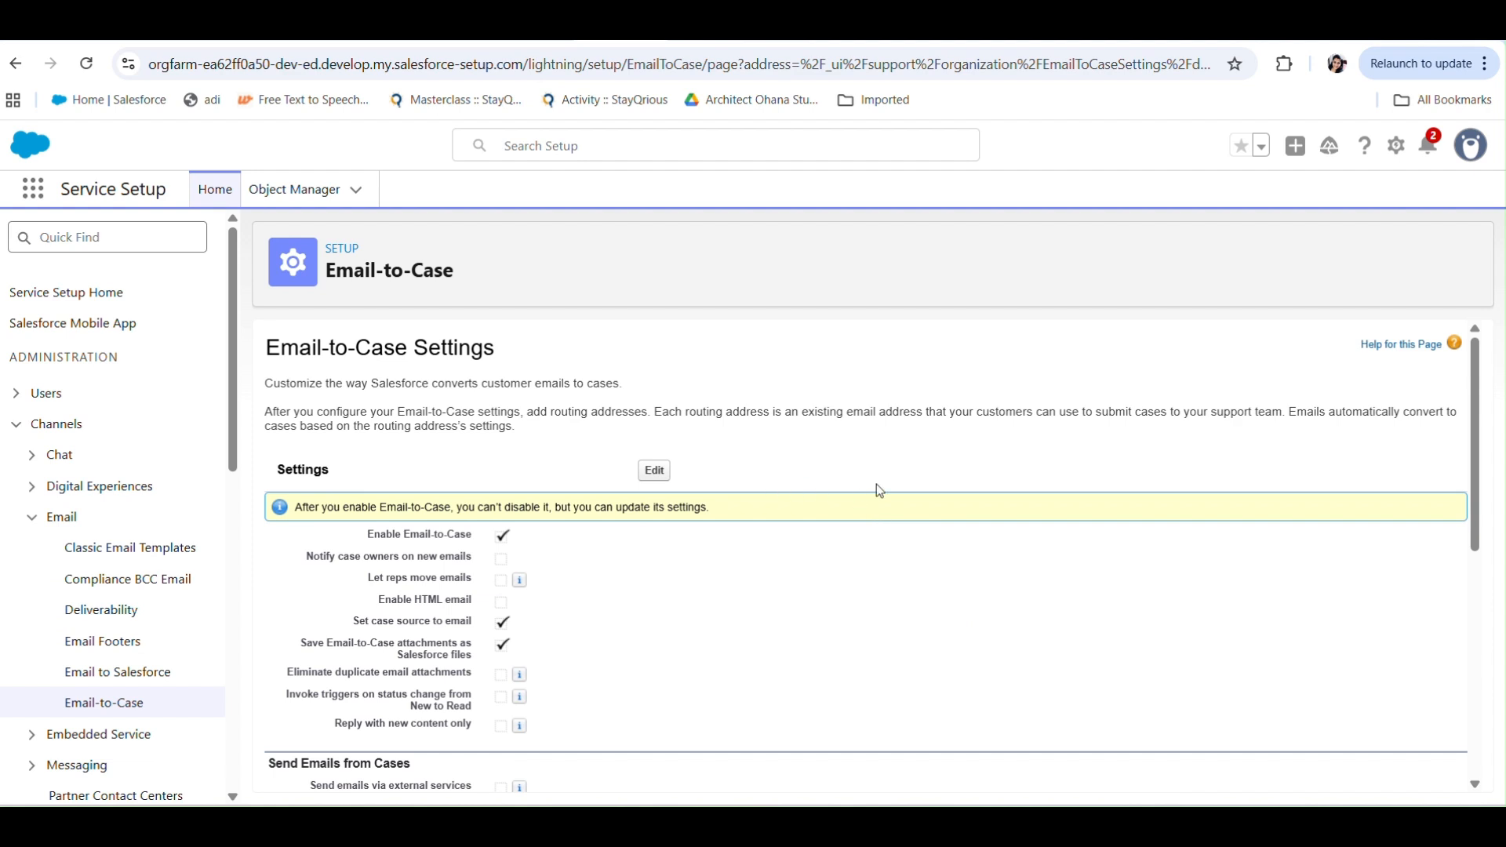
{"action": "scroll", "coordinate": [876, 485], "scroll_direction": "down", "scroll_amount": 10}
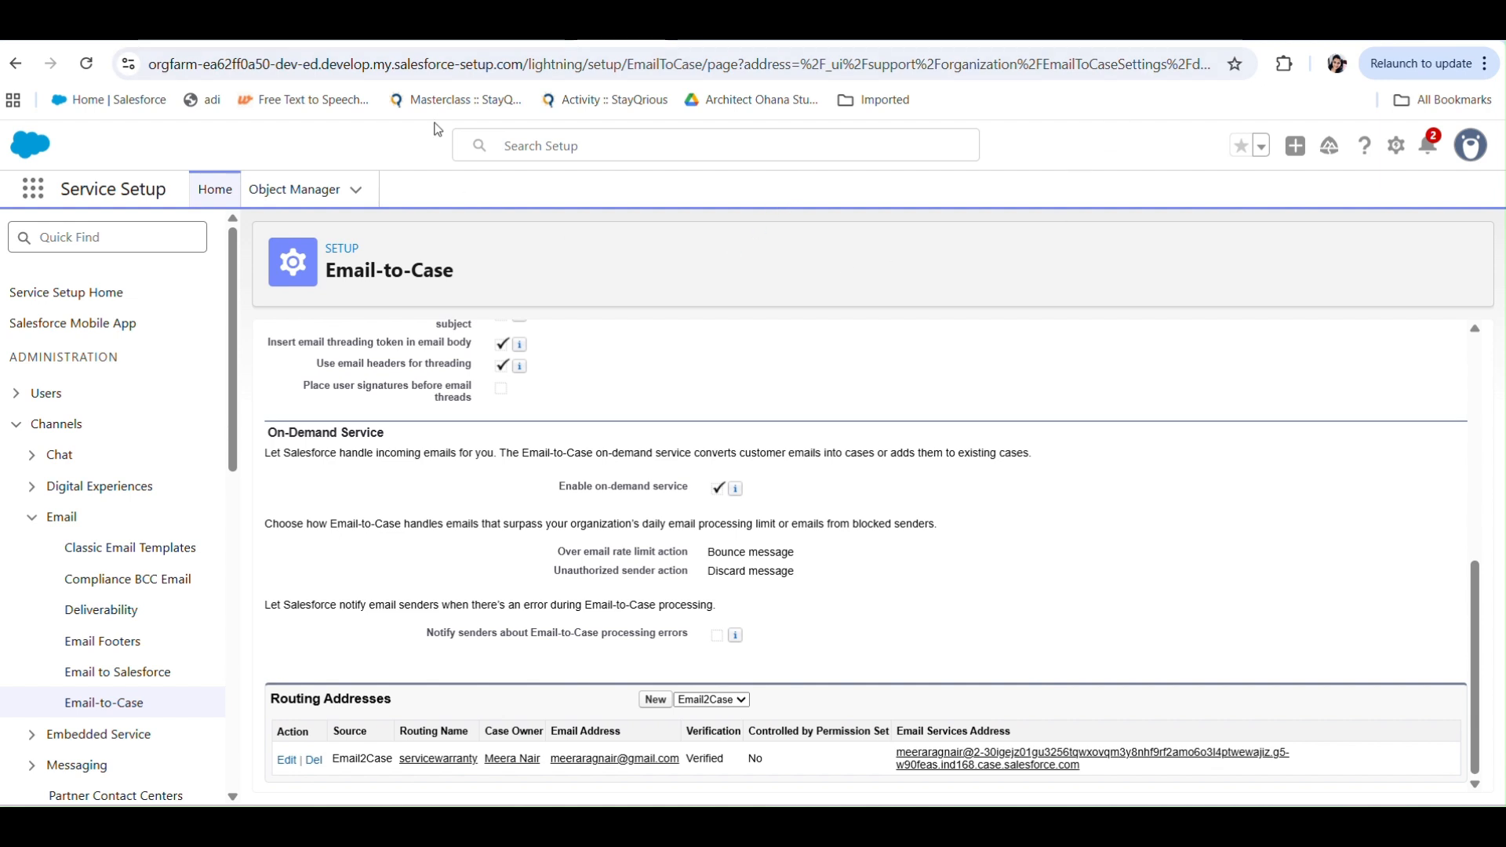
Step: Switch to the Warranty Analysis prompt template and examine the insertable casedetaila resources through to Attachments without inserting any
{"action": "left_click", "coordinate": [891, 38]}
{"action": "left_click", "coordinate": [891, 39]}
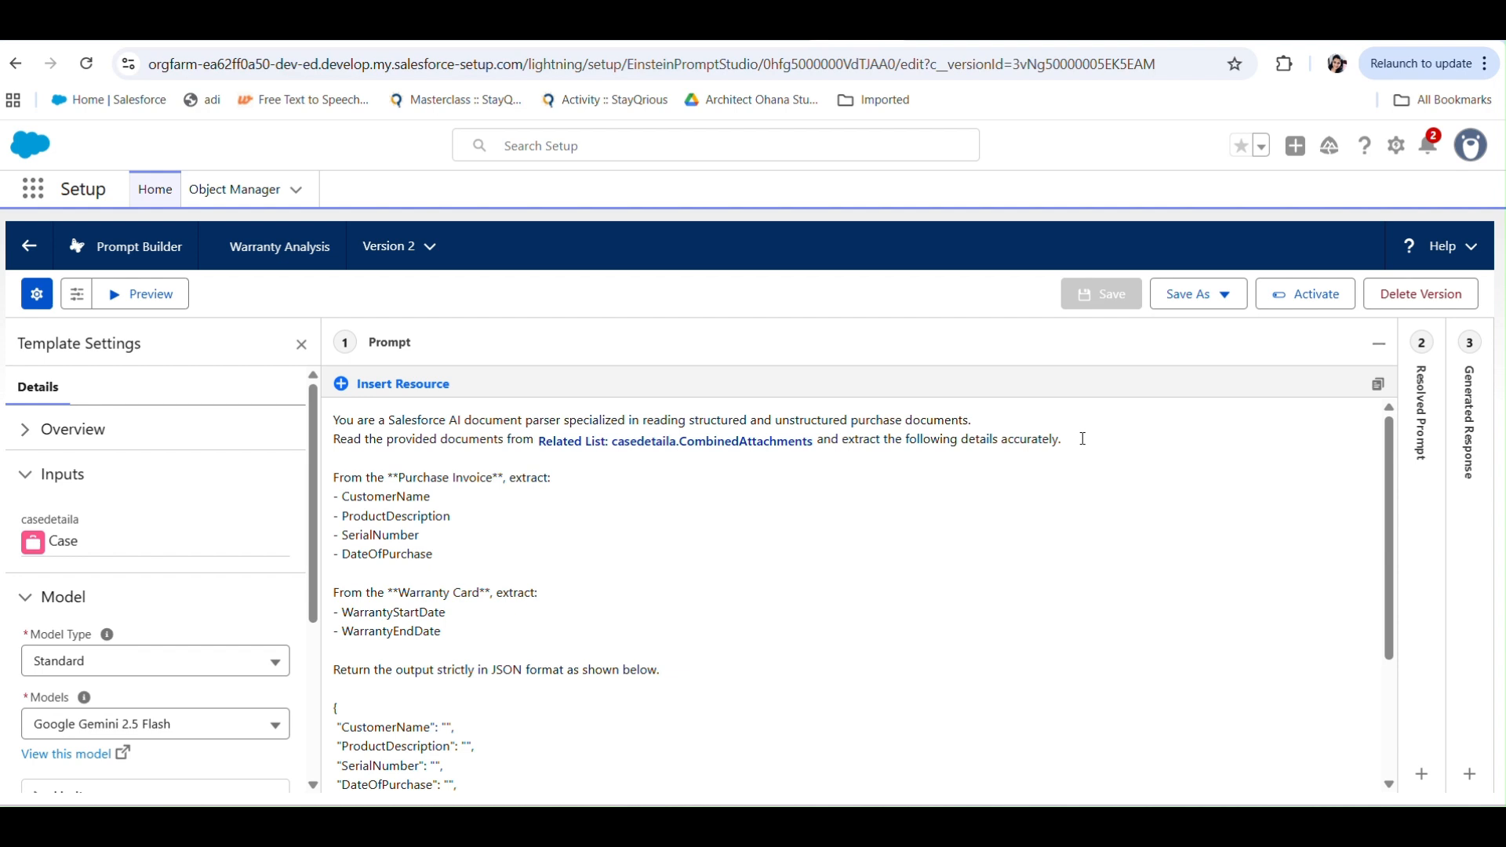
{"action": "left_click", "coordinate": [408, 384]}
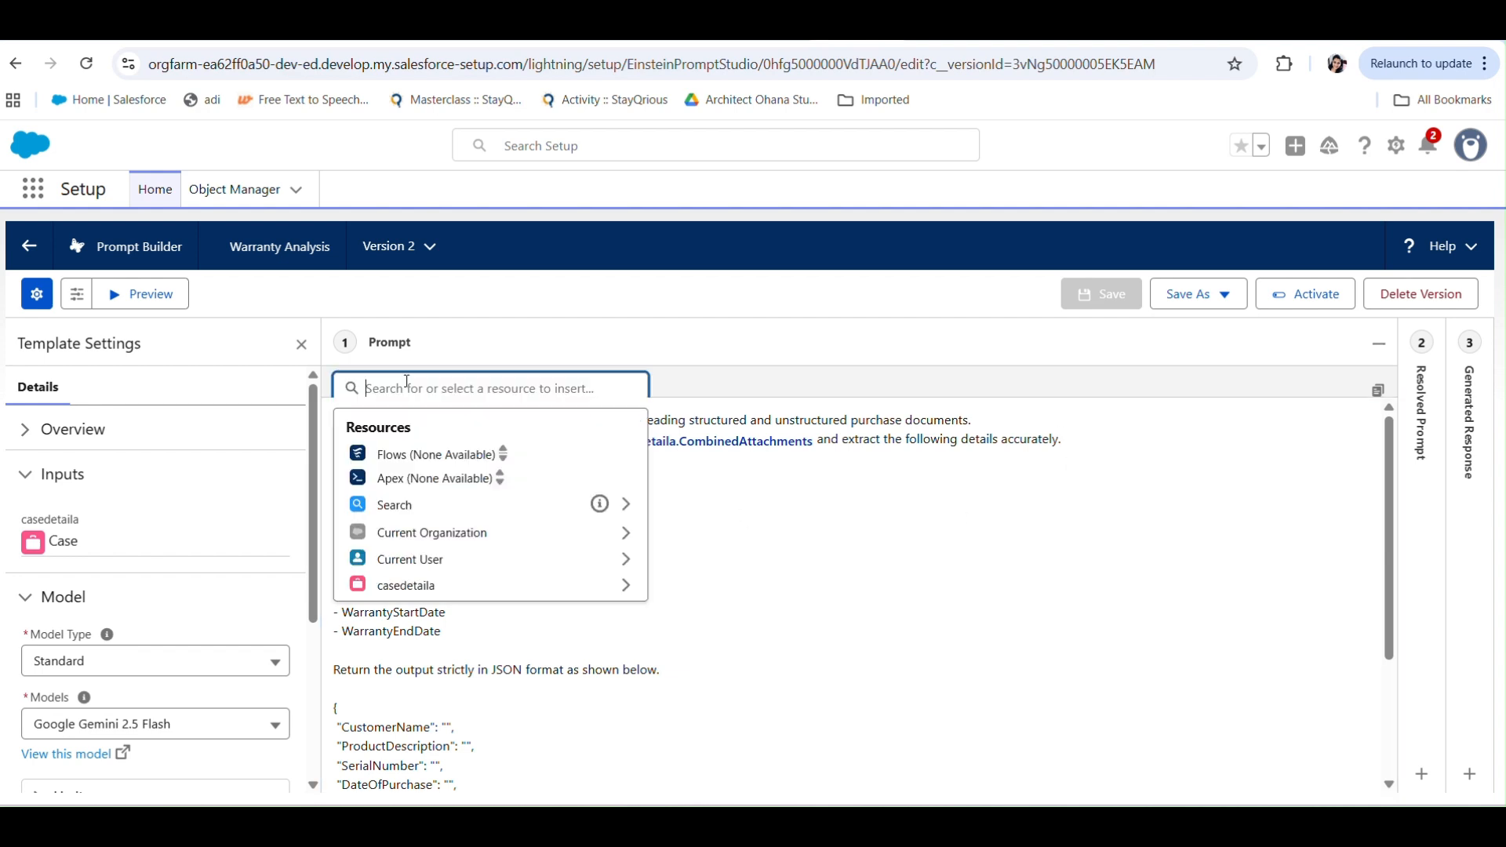
{"action": "left_click", "coordinate": [449, 586]}
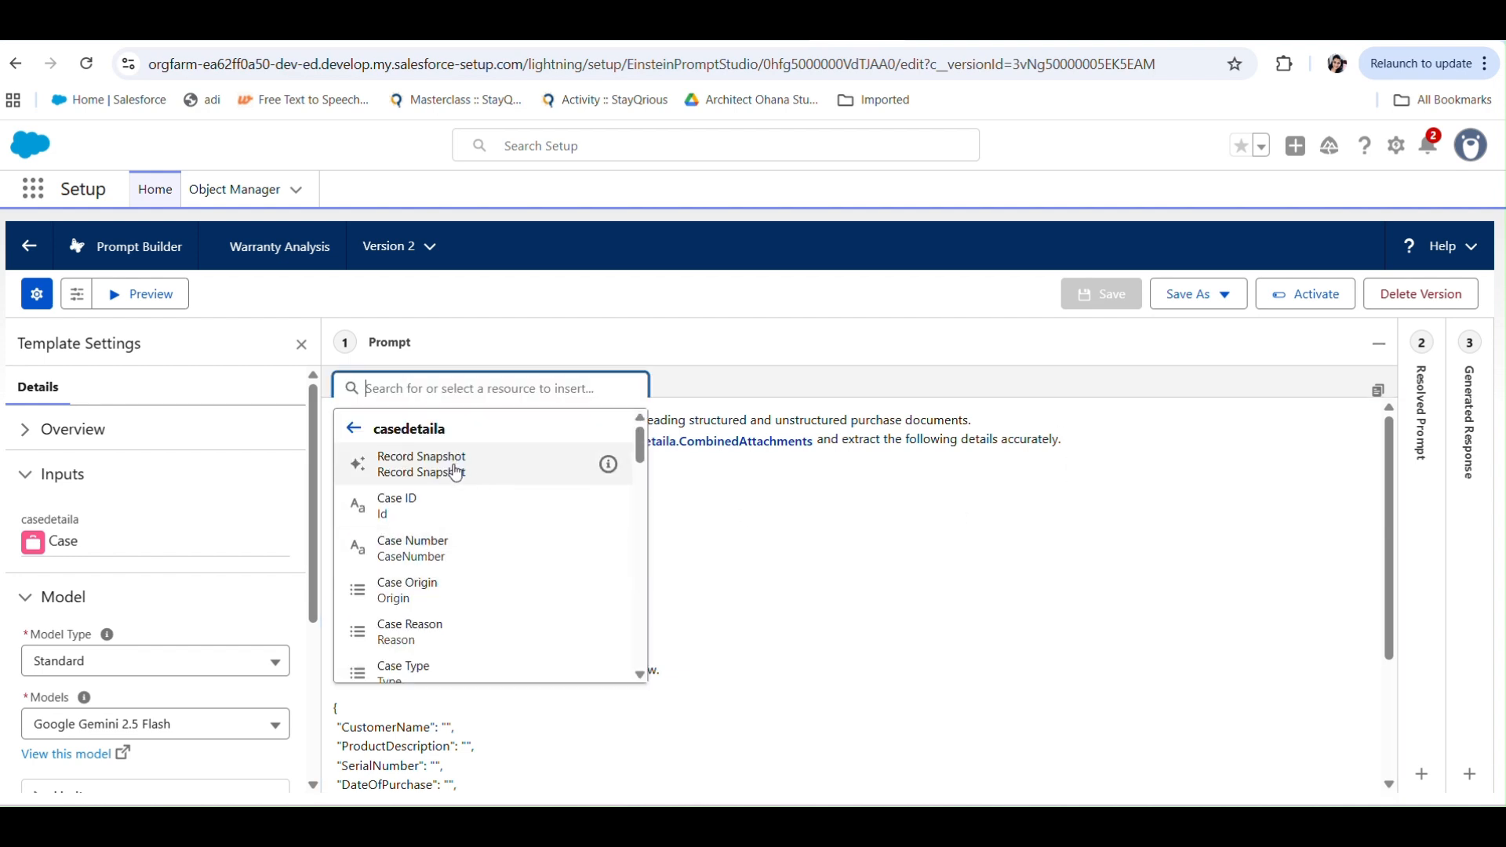
{"action": "scroll", "coordinate": [451, 538], "scroll_direction": "down", "scroll_amount": 5}
{"action": "scroll", "coordinate": [453, 538], "scroll_direction": "down", "scroll_amount": 5}
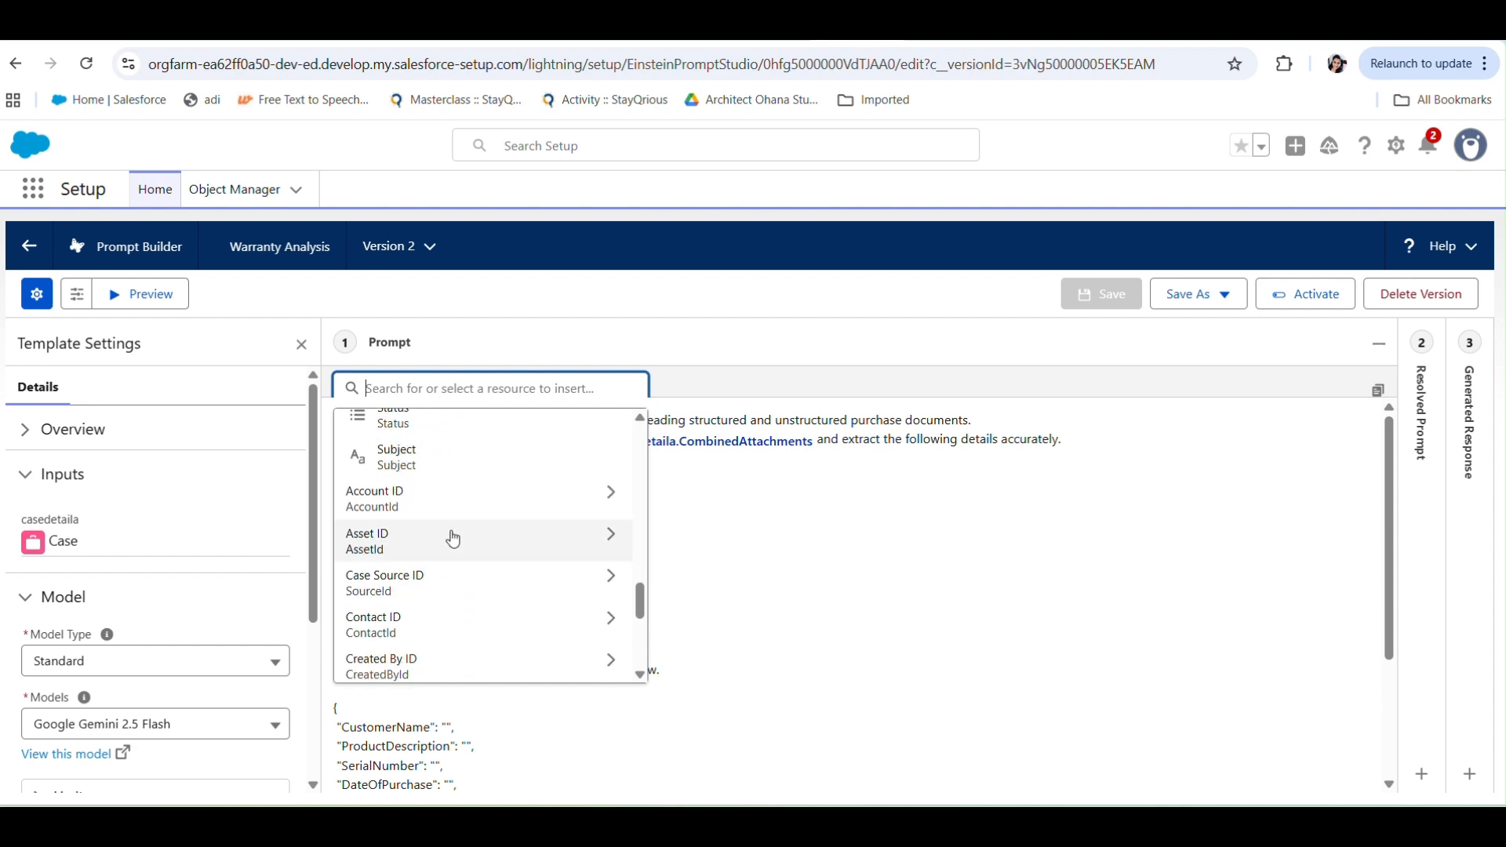
{"action": "scroll", "coordinate": [453, 538], "scroll_direction": "down", "scroll_amount": 5}
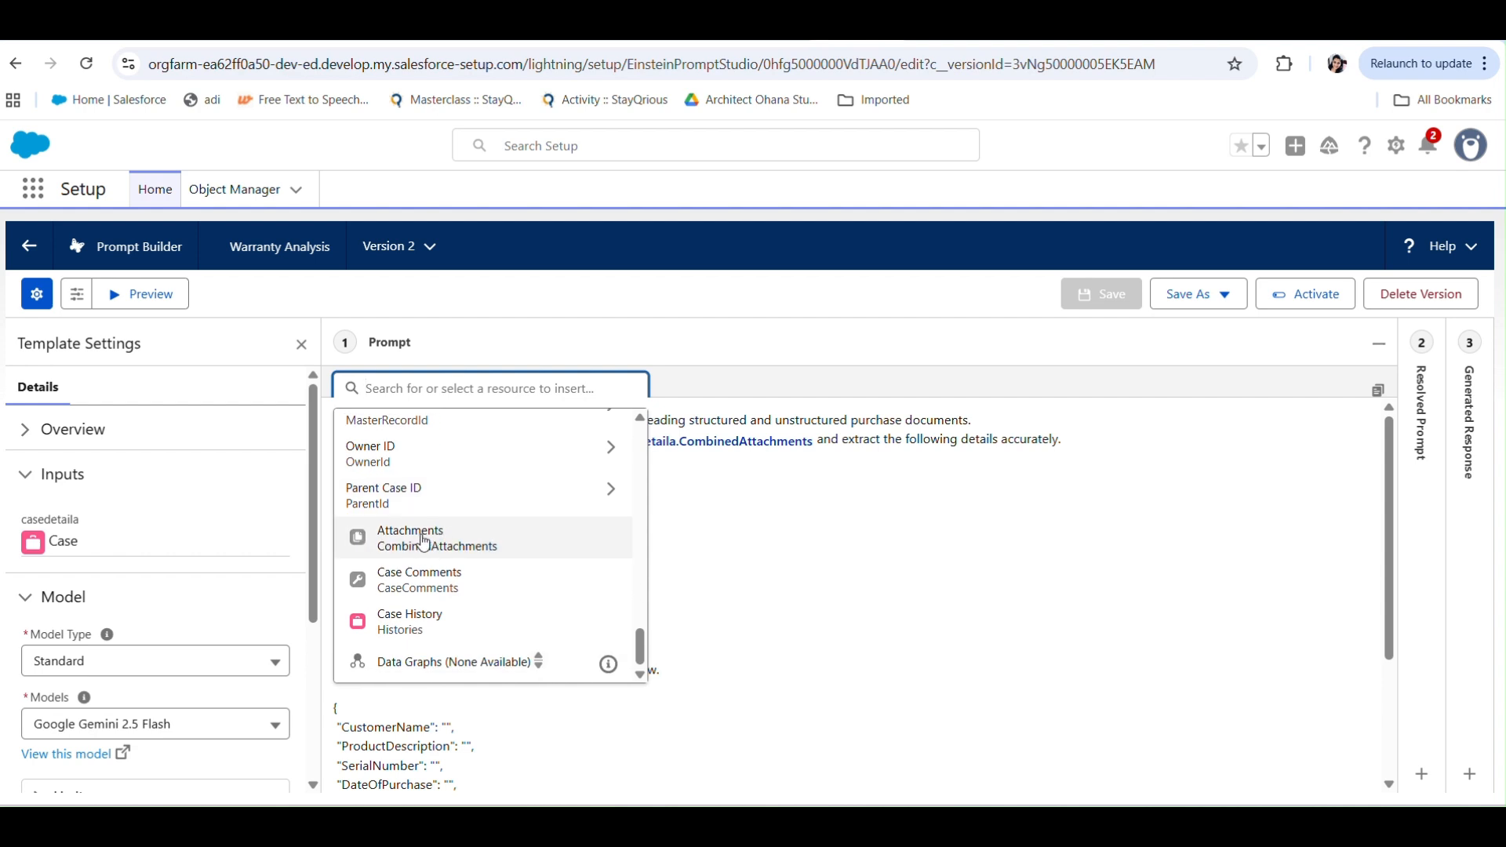
{"action": "left_click", "coordinate": [980, 515]}
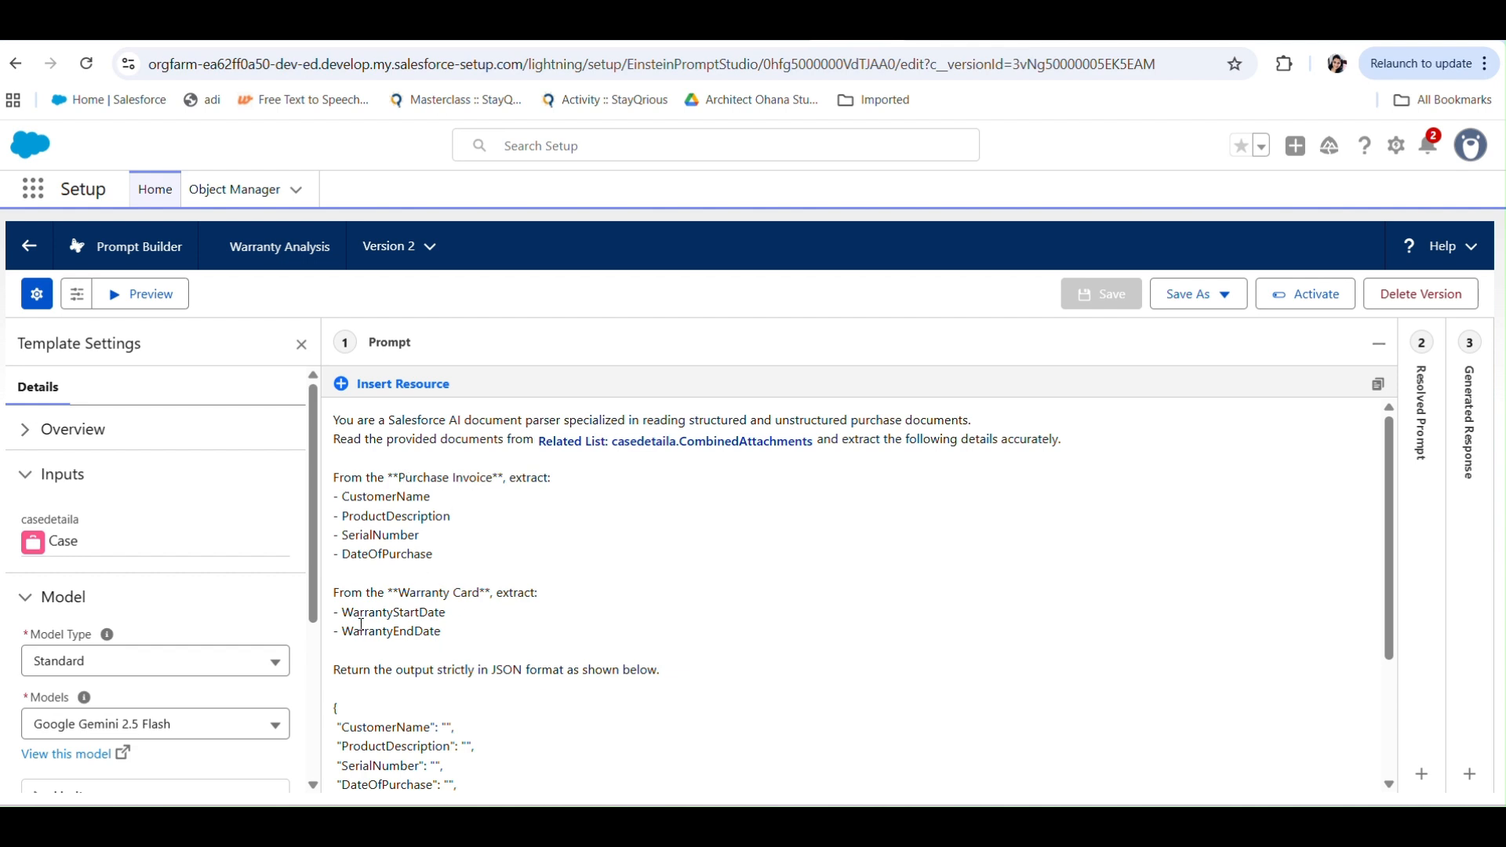
Step: Review the rest of the prompt and select case 00001026 as the casedetaila preview input
{"action": "scroll", "coordinate": [405, 627], "scroll_direction": "down", "scroll_amount": 3}
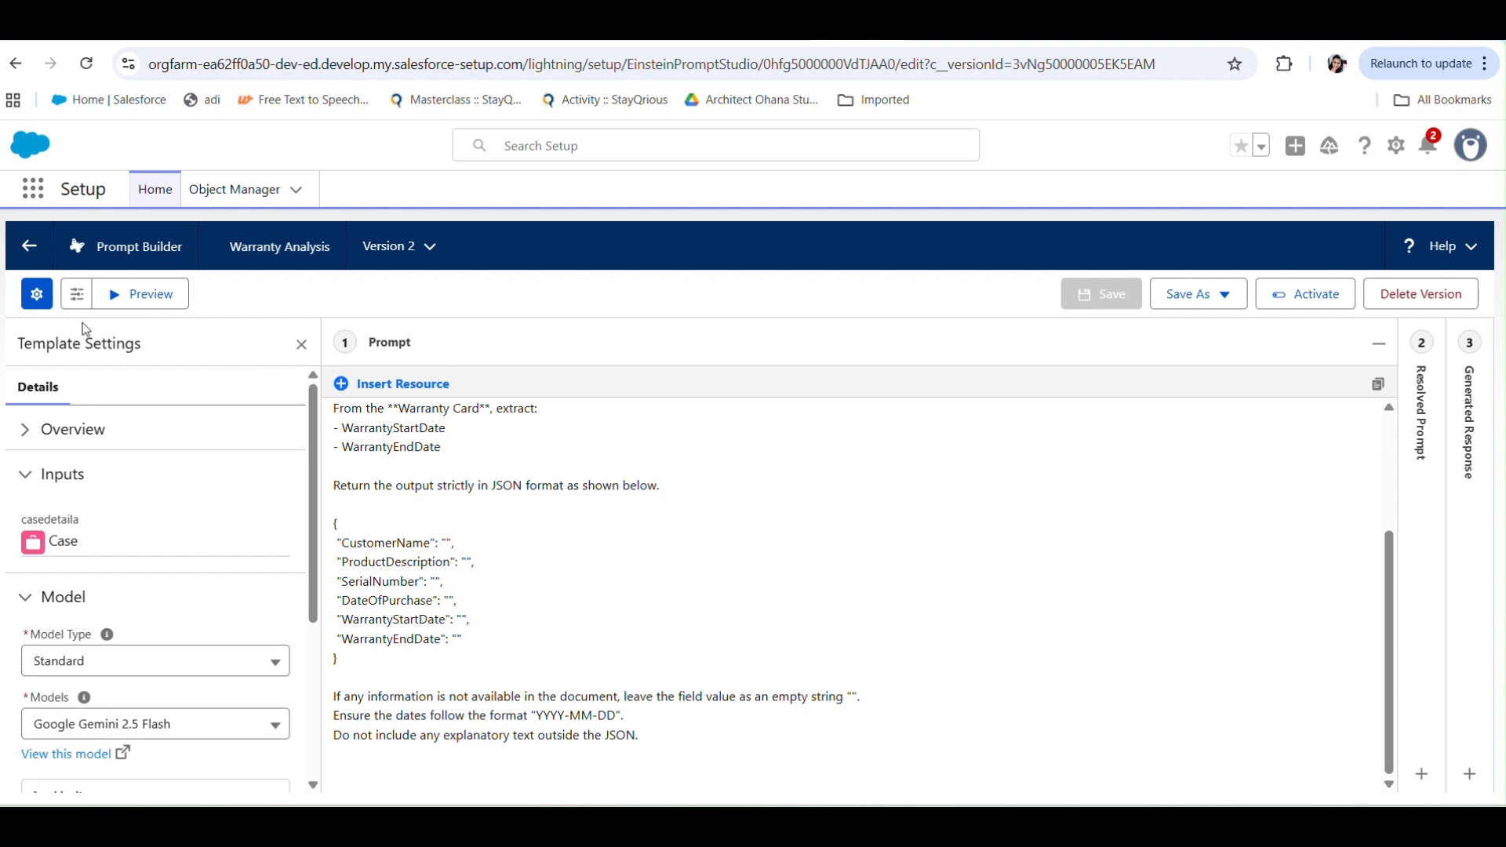
{"action": "left_click", "coordinate": [150, 300]}
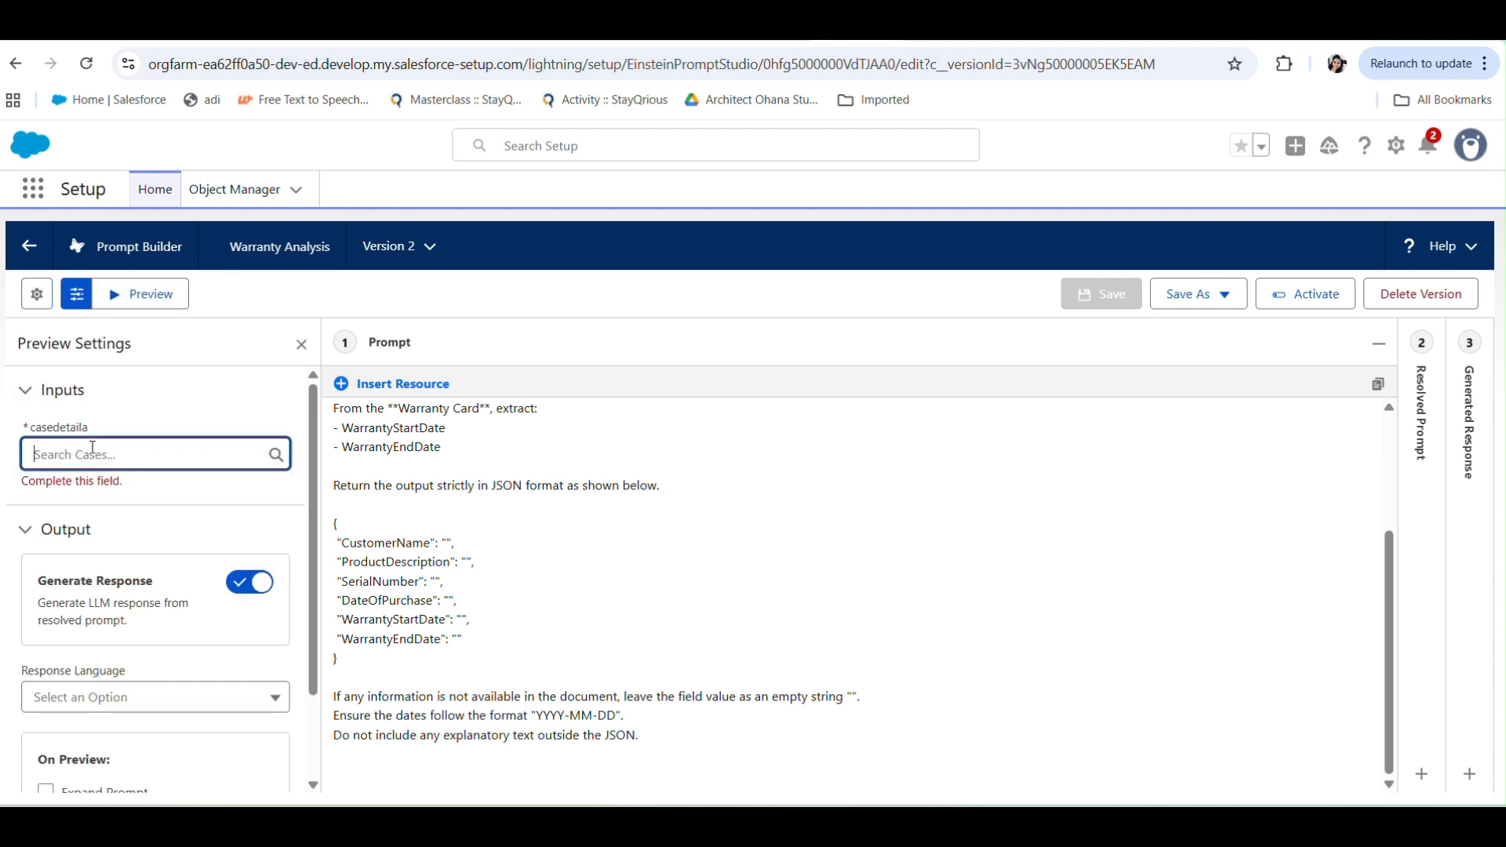
{"action": "type", "text": "00"}
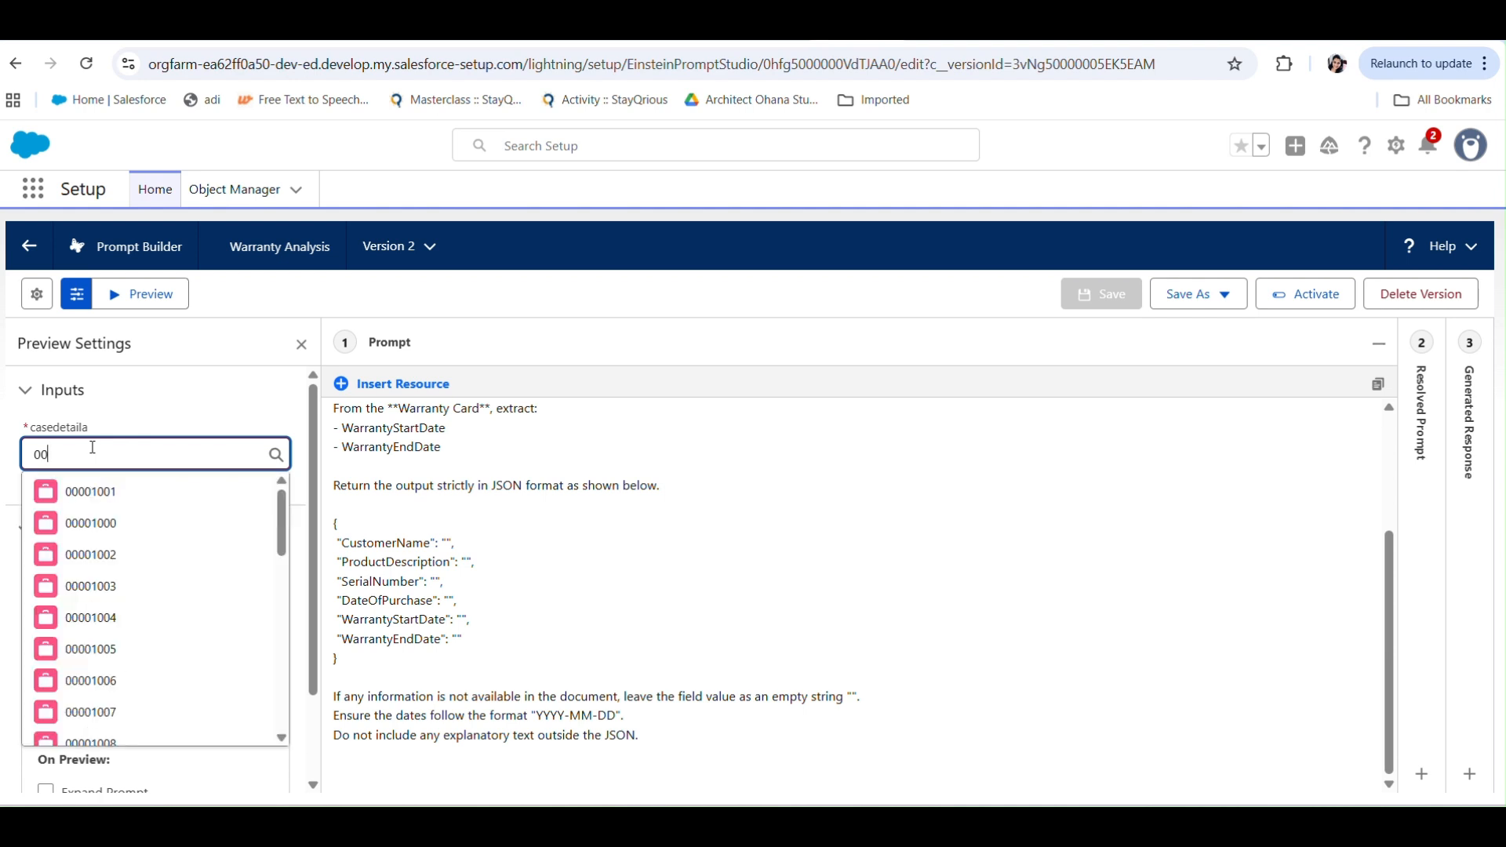
{"action": "scroll", "coordinate": [149, 659], "scroll_direction": "down", "scroll_amount": 6}
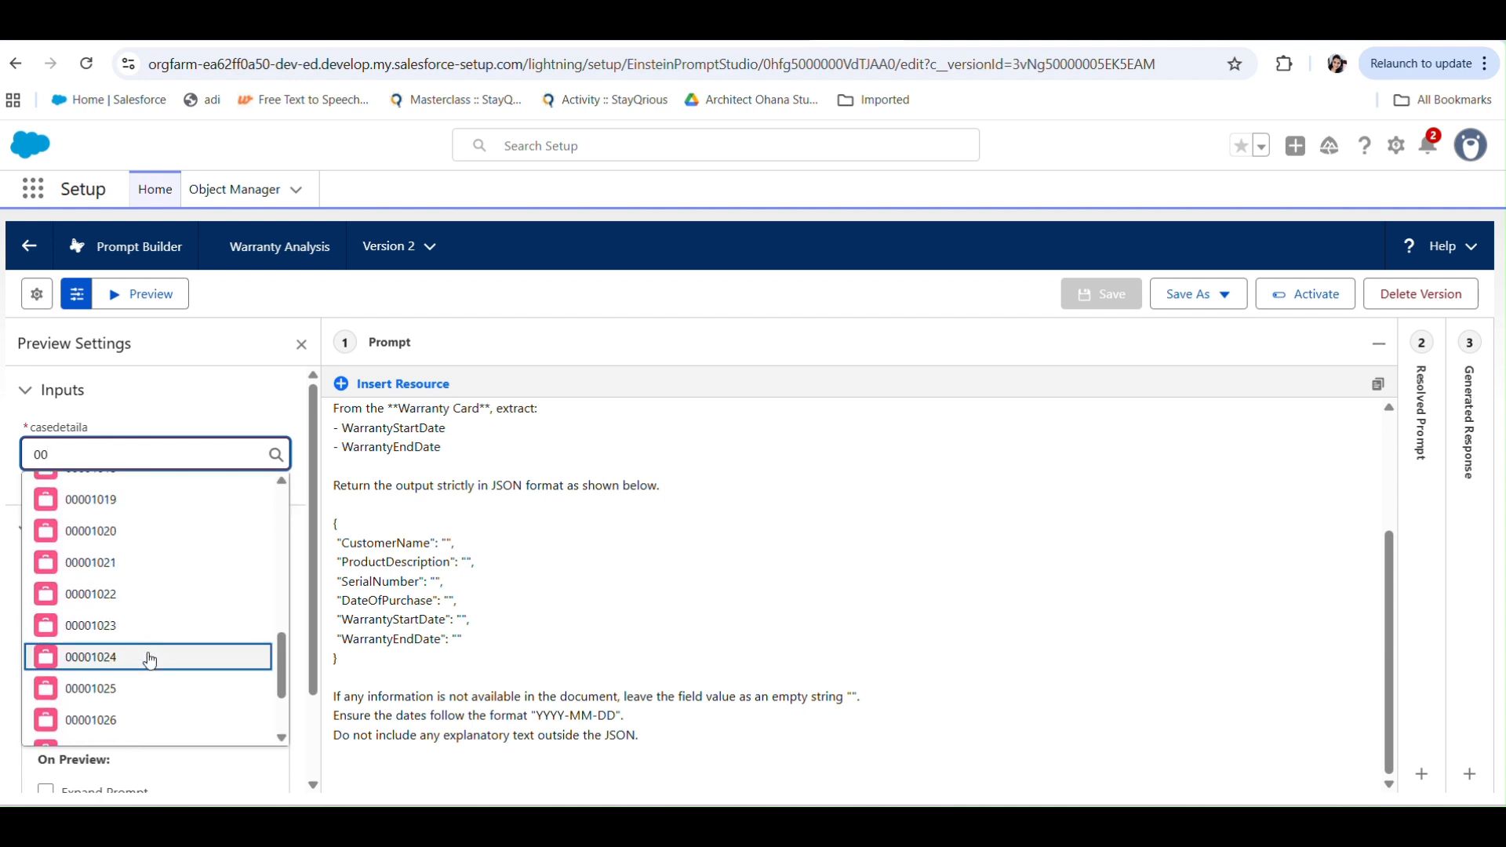
{"action": "scroll", "coordinate": [148, 655], "scroll_direction": "down", "scroll_amount": 1}
{"action": "left_click", "coordinate": [91, 723]}
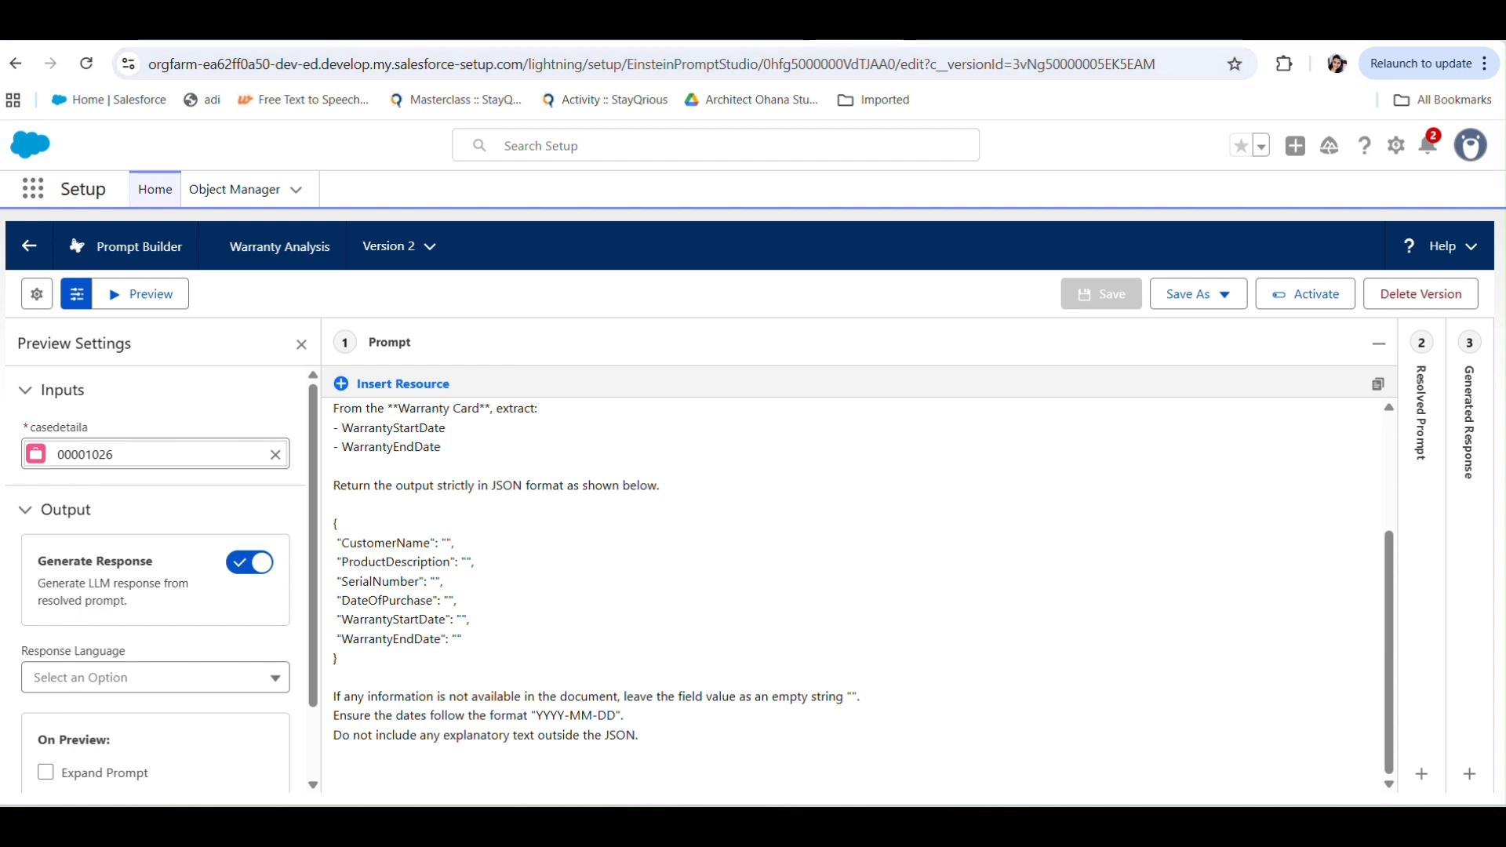
Step: Switch to the record page of case 00001026 and examine its feed, related attachments and case history
{"action": "key", "text": "ctrl+Tab"}
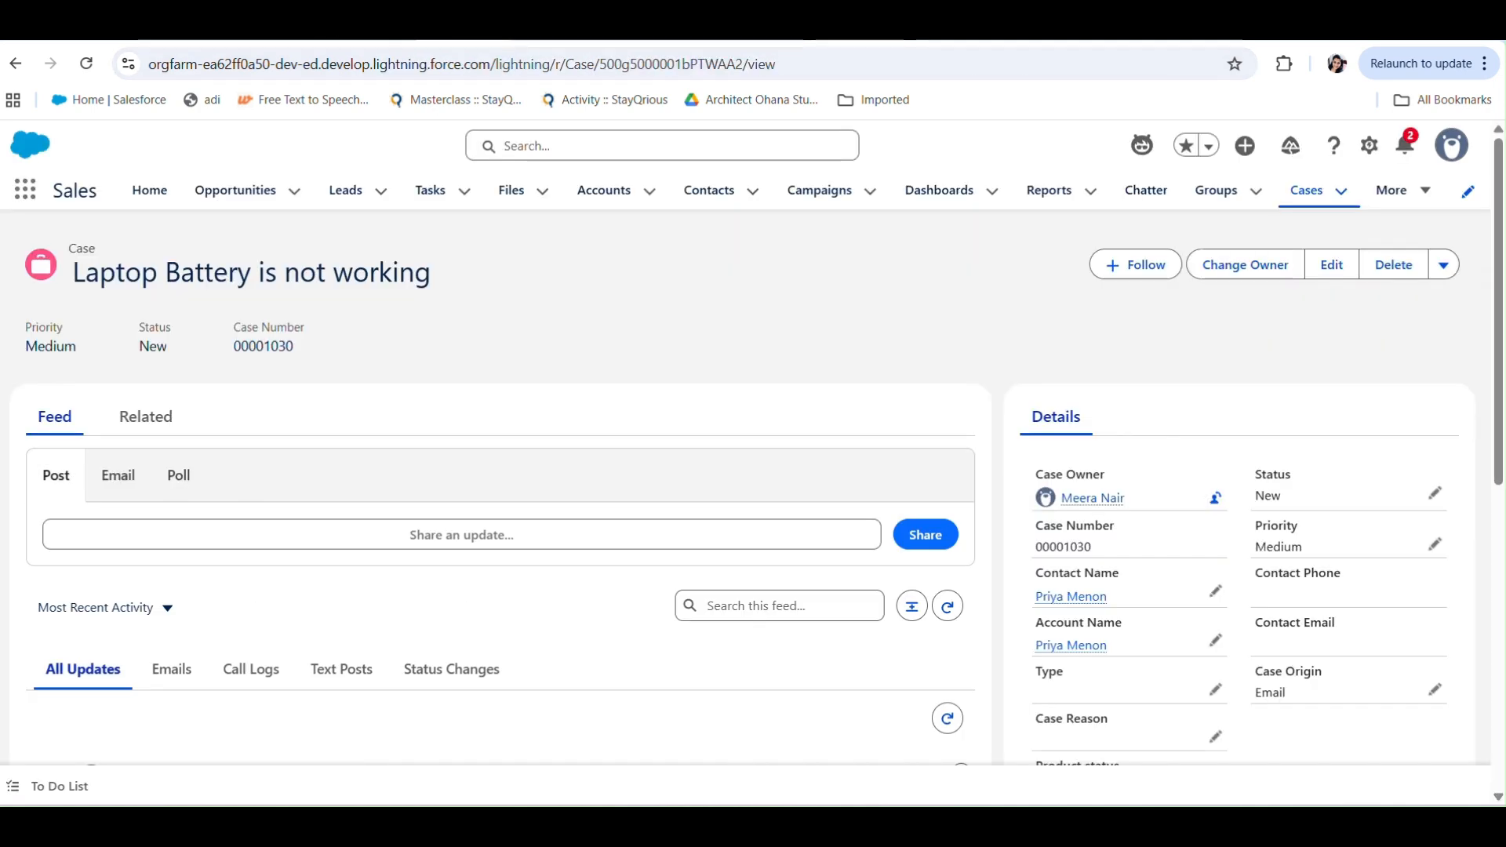
{"action": "key", "text": "ctrl+Tab"}
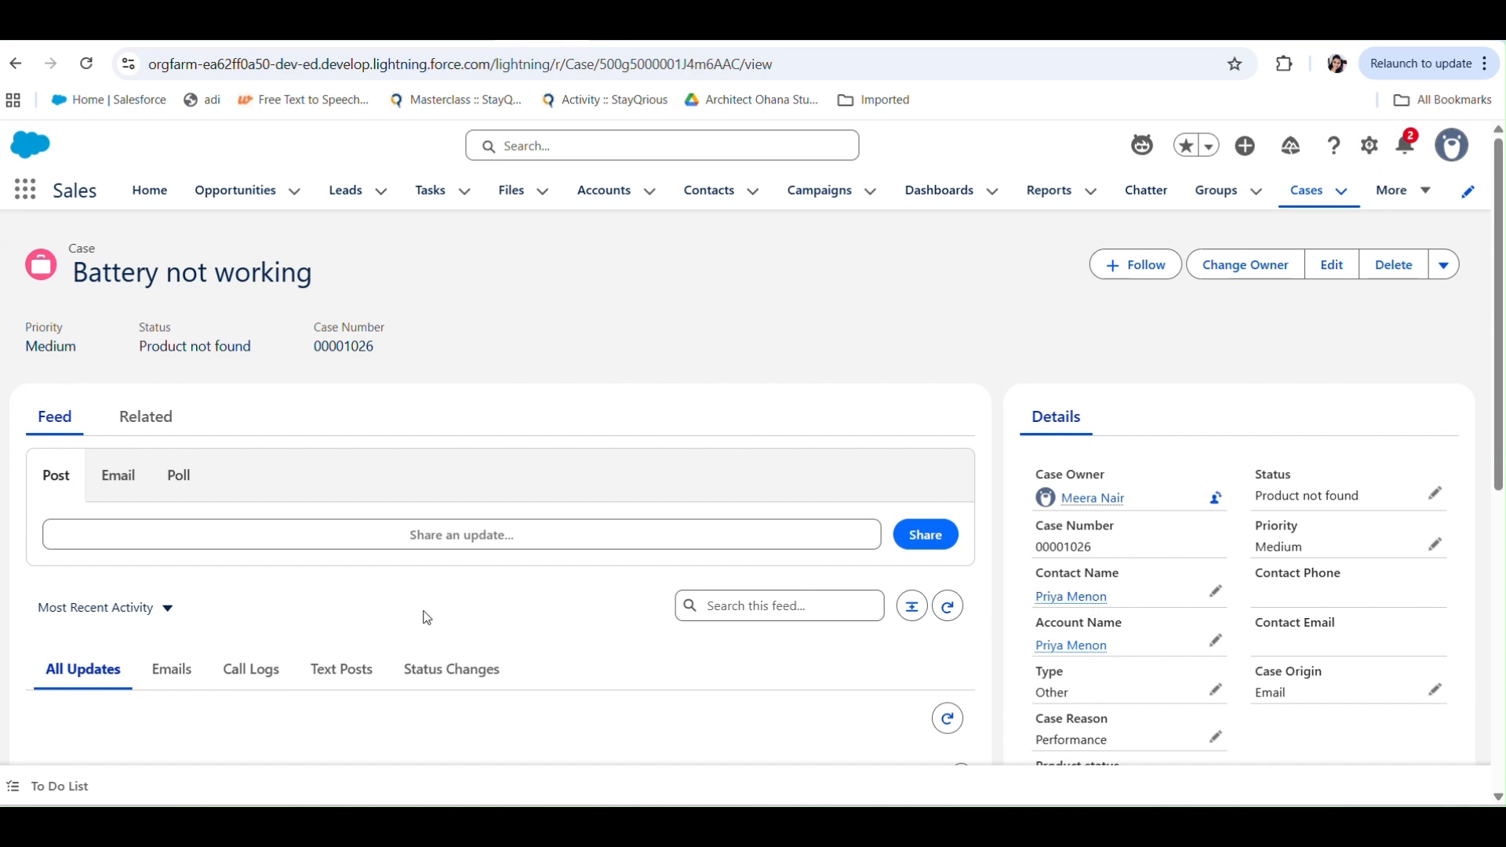
{"action": "scroll", "coordinate": [424, 616], "scroll_direction": "down", "scroll_amount": 4}
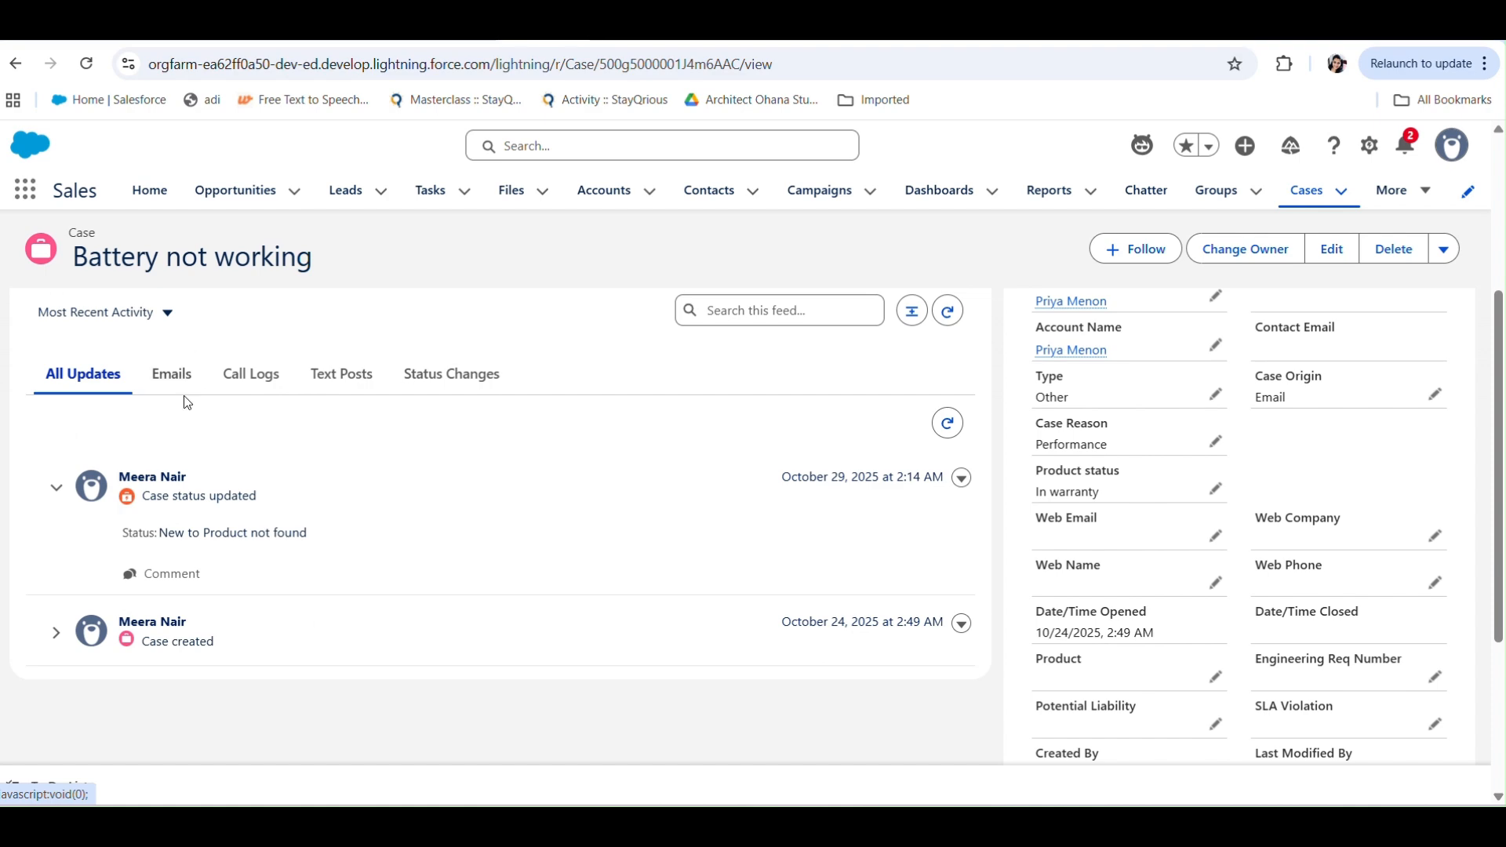
{"action": "scroll", "coordinate": [177, 510], "scroll_direction": "up", "scroll_amount": 4}
{"action": "left_click", "coordinate": [153, 422]}
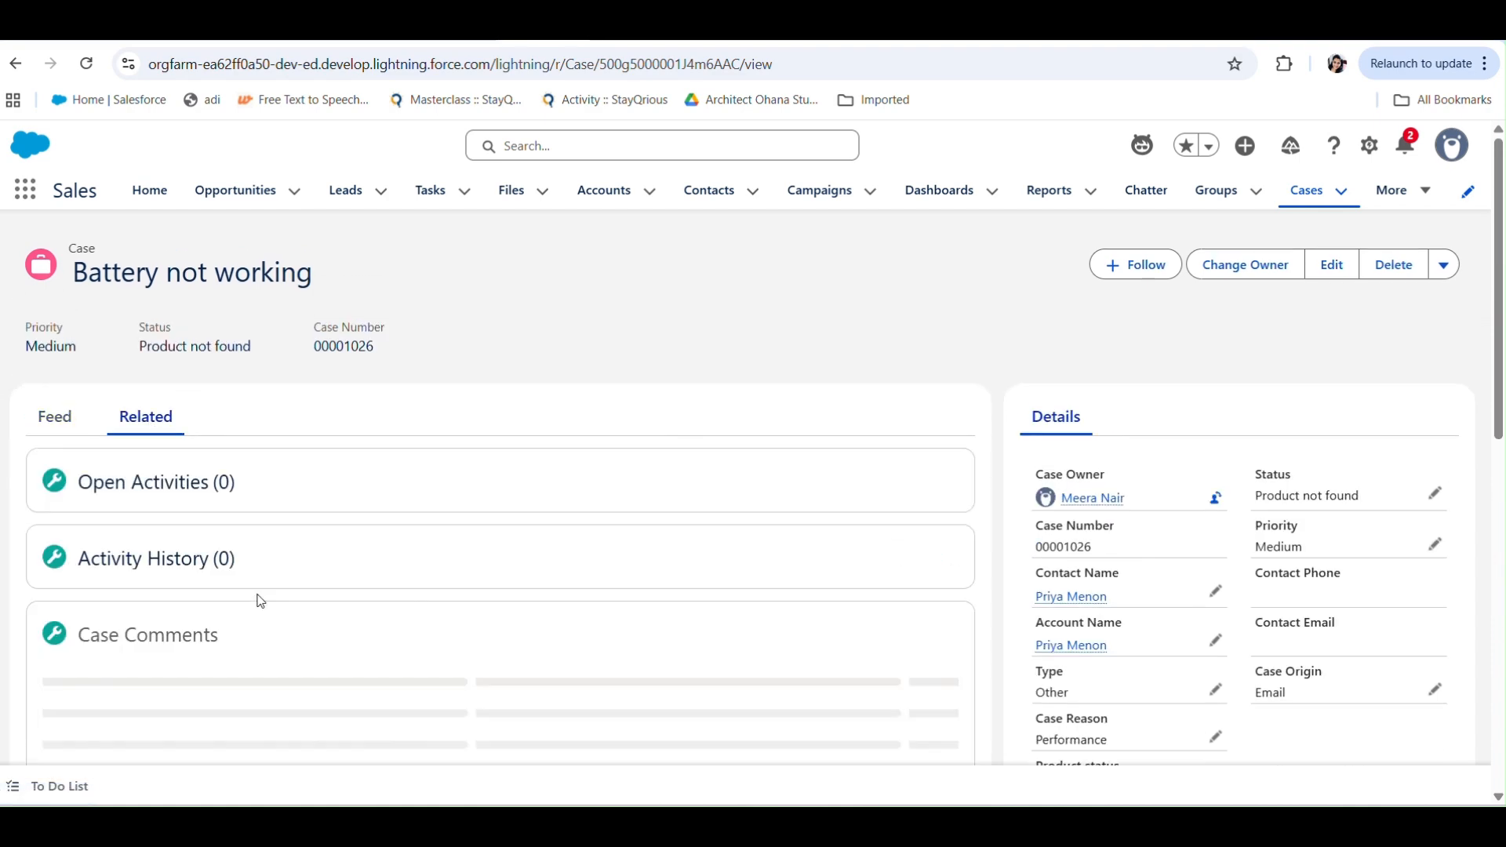
{"action": "scroll", "coordinate": [255, 604], "scroll_direction": "down", "scroll_amount": 6}
{"action": "scroll", "coordinate": [215, 511], "scroll_direction": "up", "scroll_amount": 1}
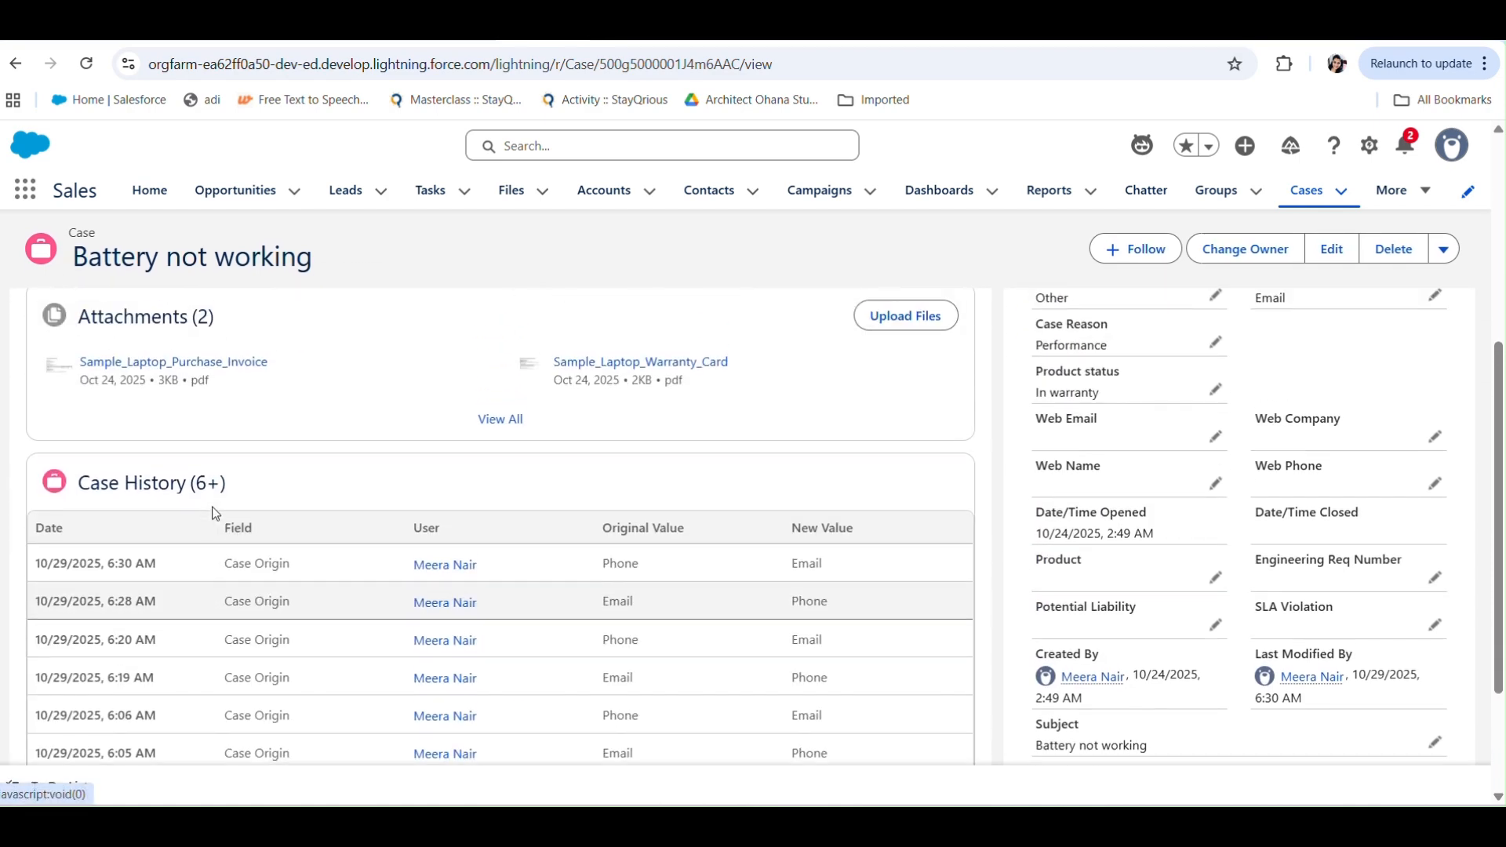
{"action": "scroll", "coordinate": [206, 524], "scroll_direction": "up", "scroll_amount": 4}
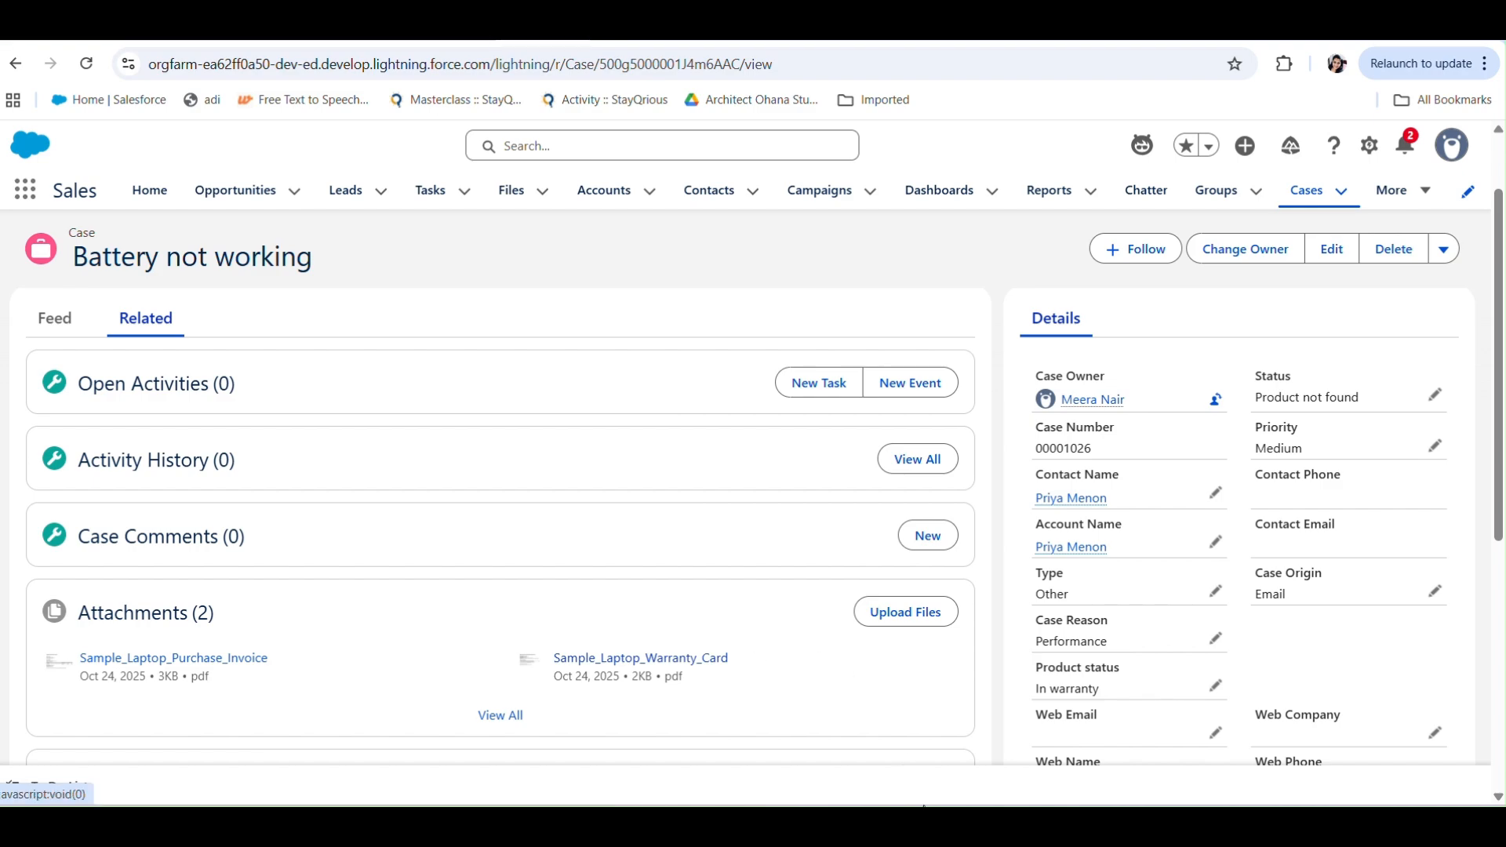
Step: Switch to the laptop purchase invoice in Adobe Acrobat and examine the customer name, product description and serial number
{"action": "mouse_move", "coordinate": [1034, 827]}
{"action": "left_click", "coordinate": [930, 722]}
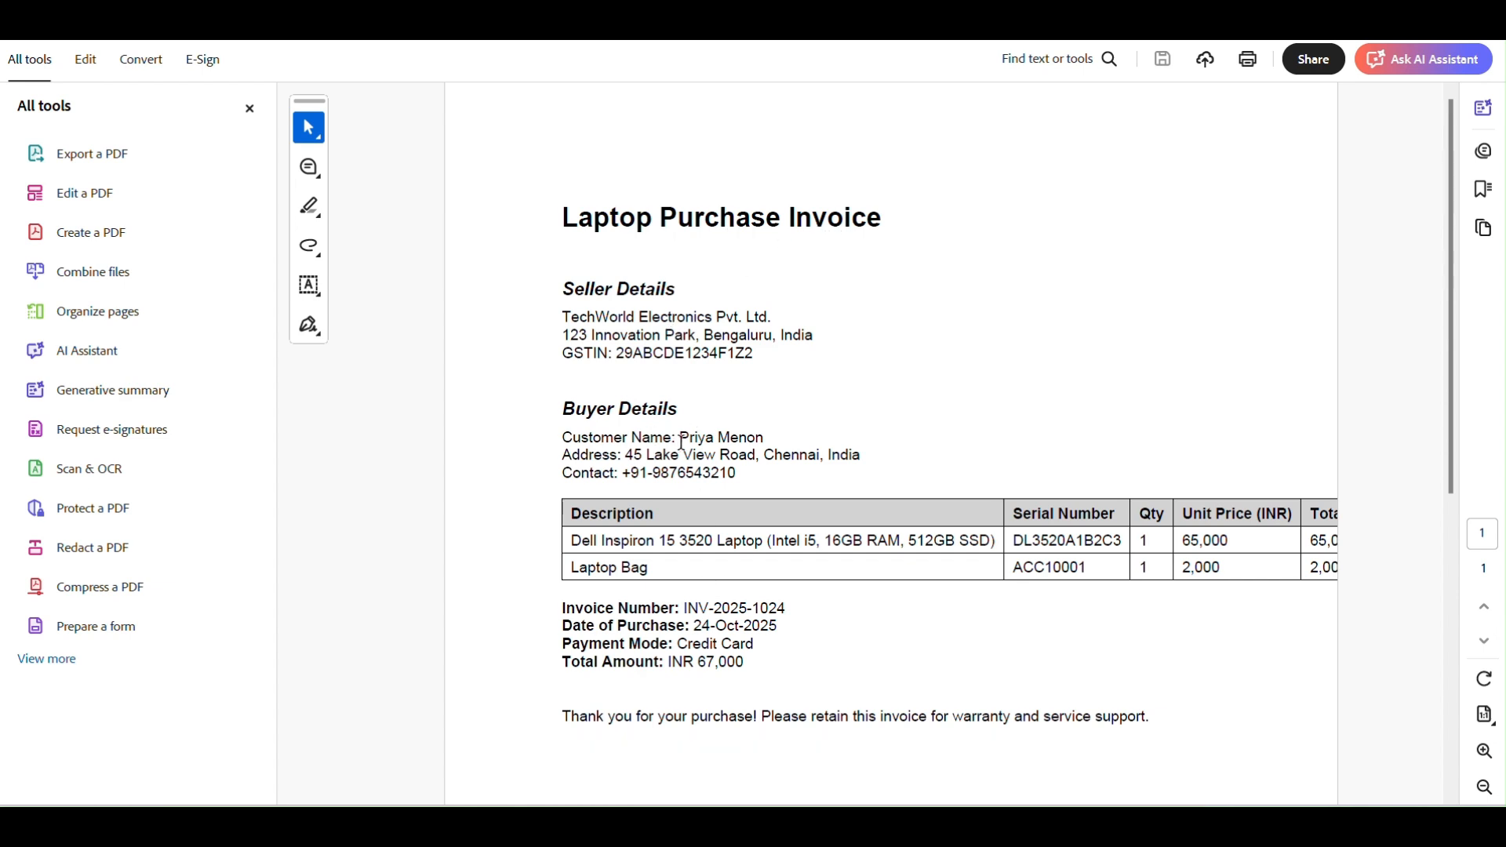
{"action": "left_click_drag", "start_coordinate": [682, 441], "coordinate": [806, 458]}
{"action": "left_click", "coordinate": [630, 541]}
{"action": "left_click_drag", "start_coordinate": [1029, 540], "coordinate": [1122, 540]}
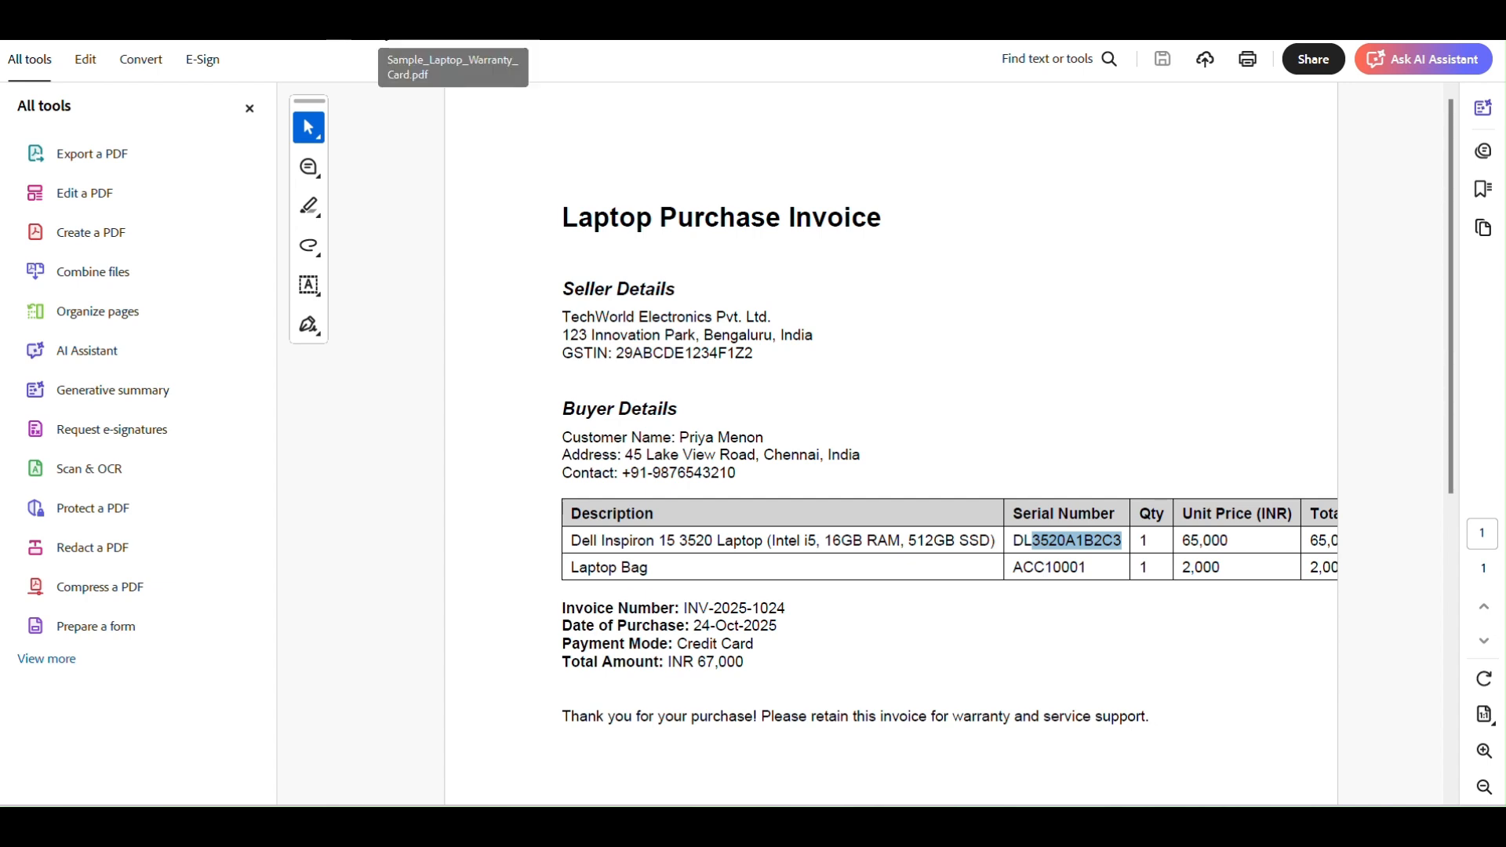
Step: Switch to the laptop warranty card PDF and examine its customer name, serial number and warranty period
{"action": "left_click", "coordinate": [394, 34]}
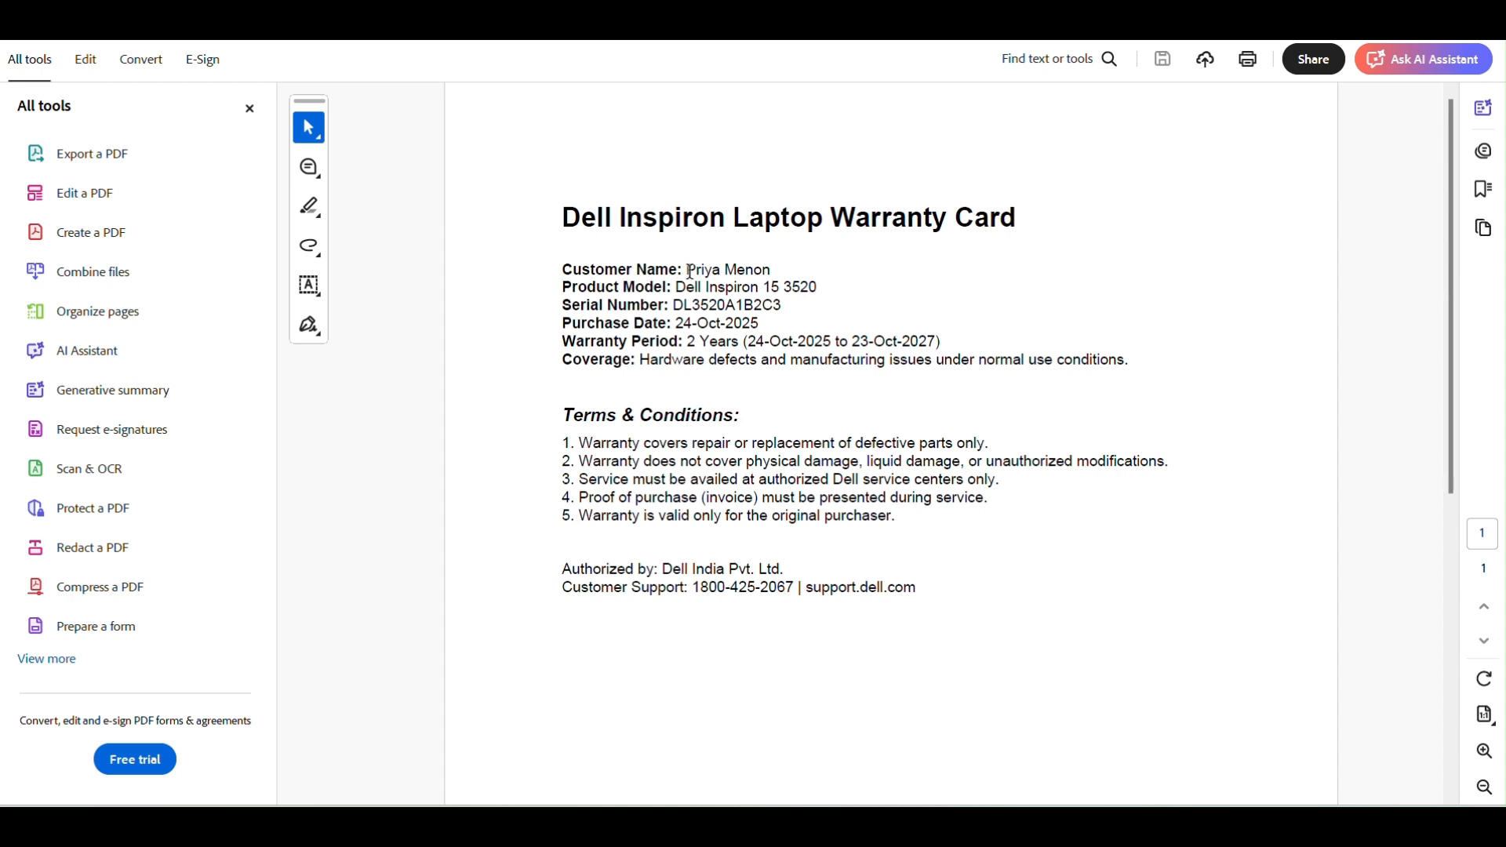
{"action": "left_click_drag", "start_coordinate": [687, 269], "coordinate": [816, 284]}
{"action": "left_click", "coordinate": [651, 315]}
{"action": "left_click_drag", "start_coordinate": [750, 341], "coordinate": [849, 341]}
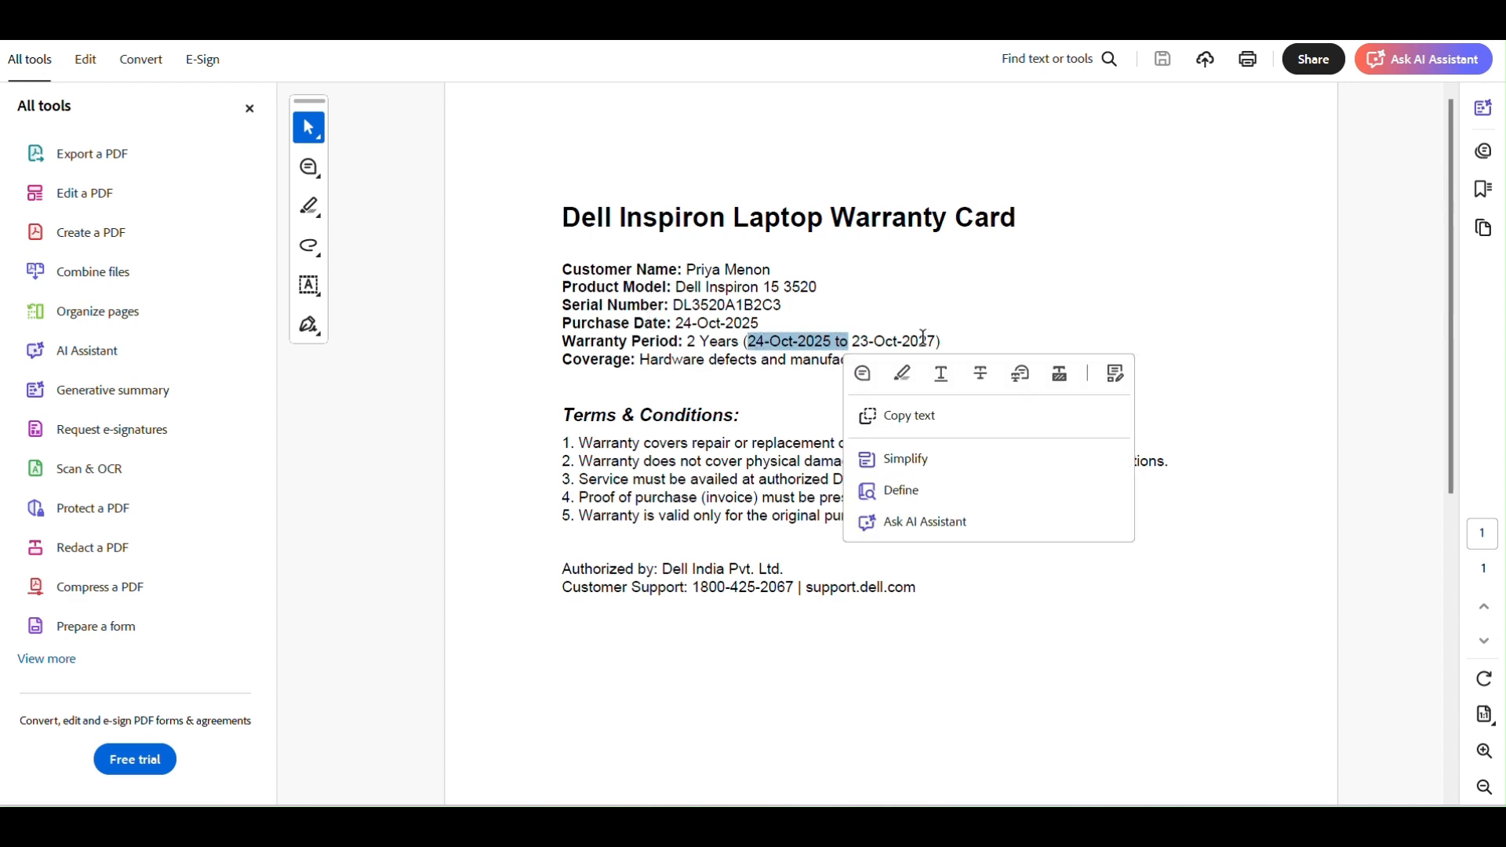
{"action": "left_click", "coordinate": [996, 279]}
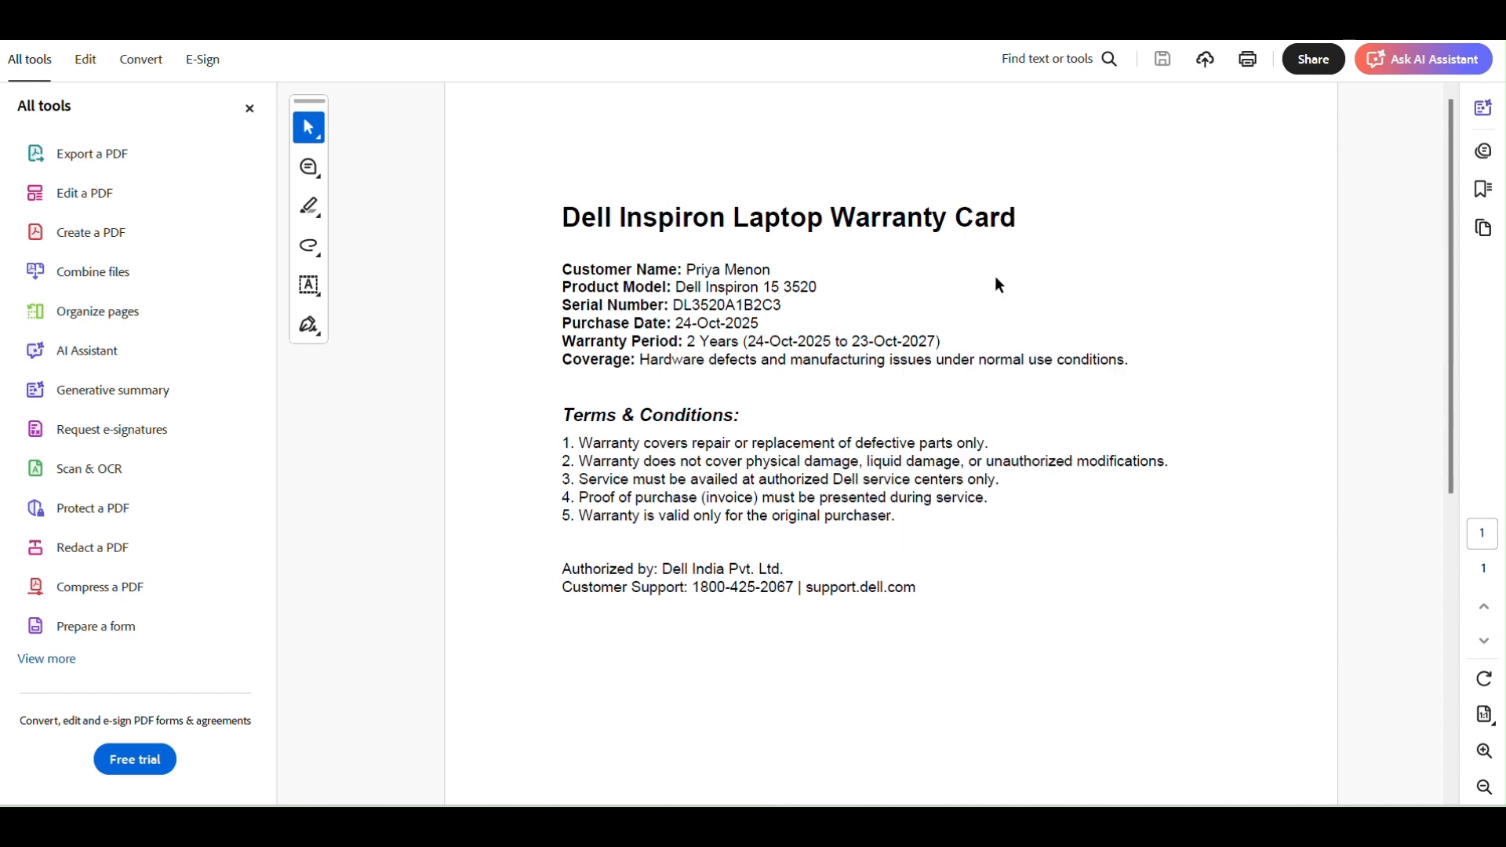
Step: Switch back to the Warranty Analysis template in Prompt Builder and run its preview for case 00001026
{"action": "key", "text": "alt+Tab"}
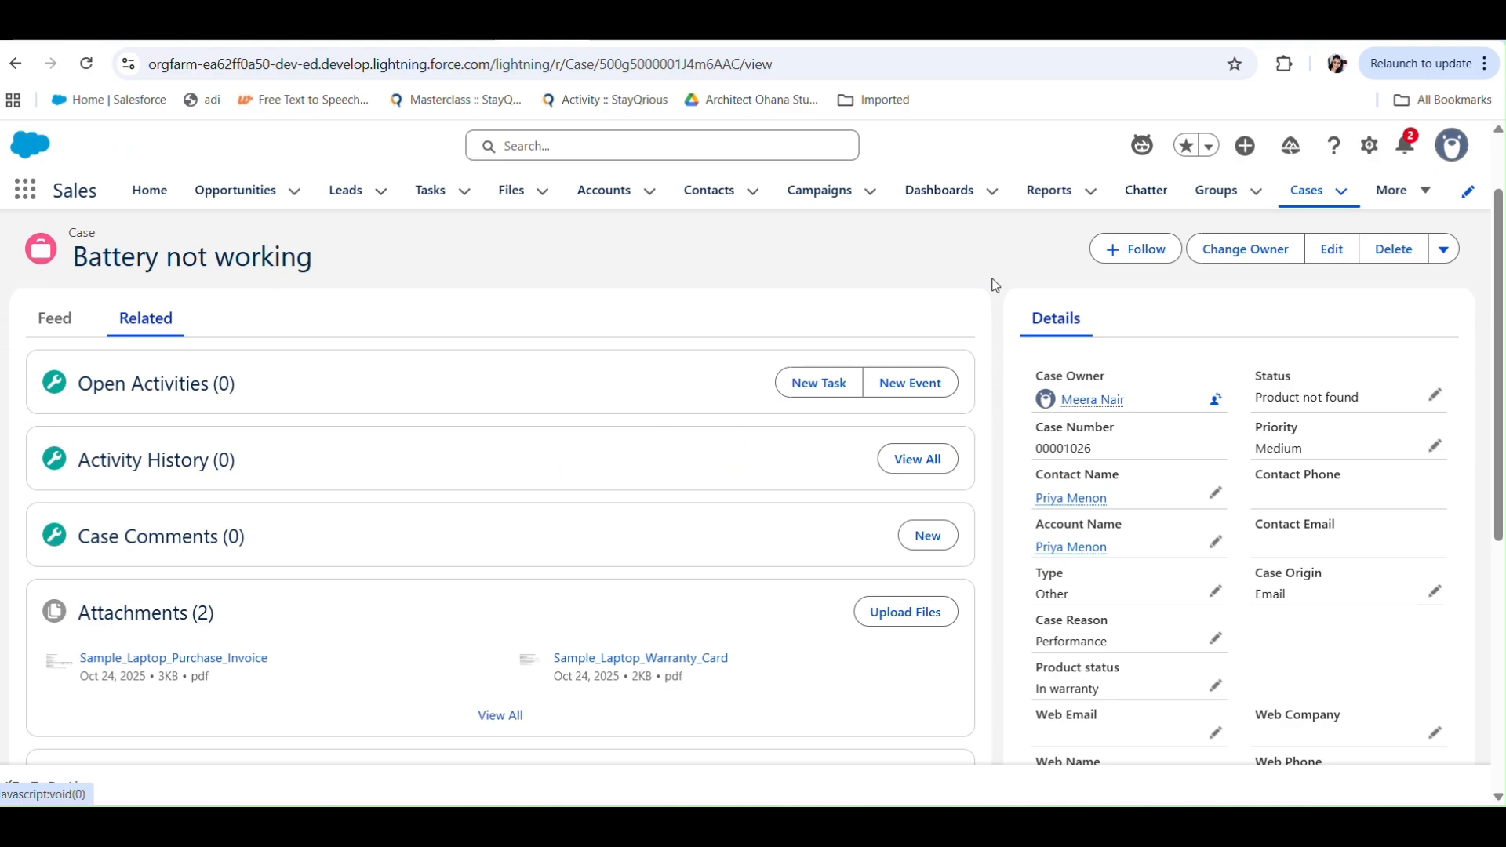
{"action": "left_click", "coordinate": [881, 47]}
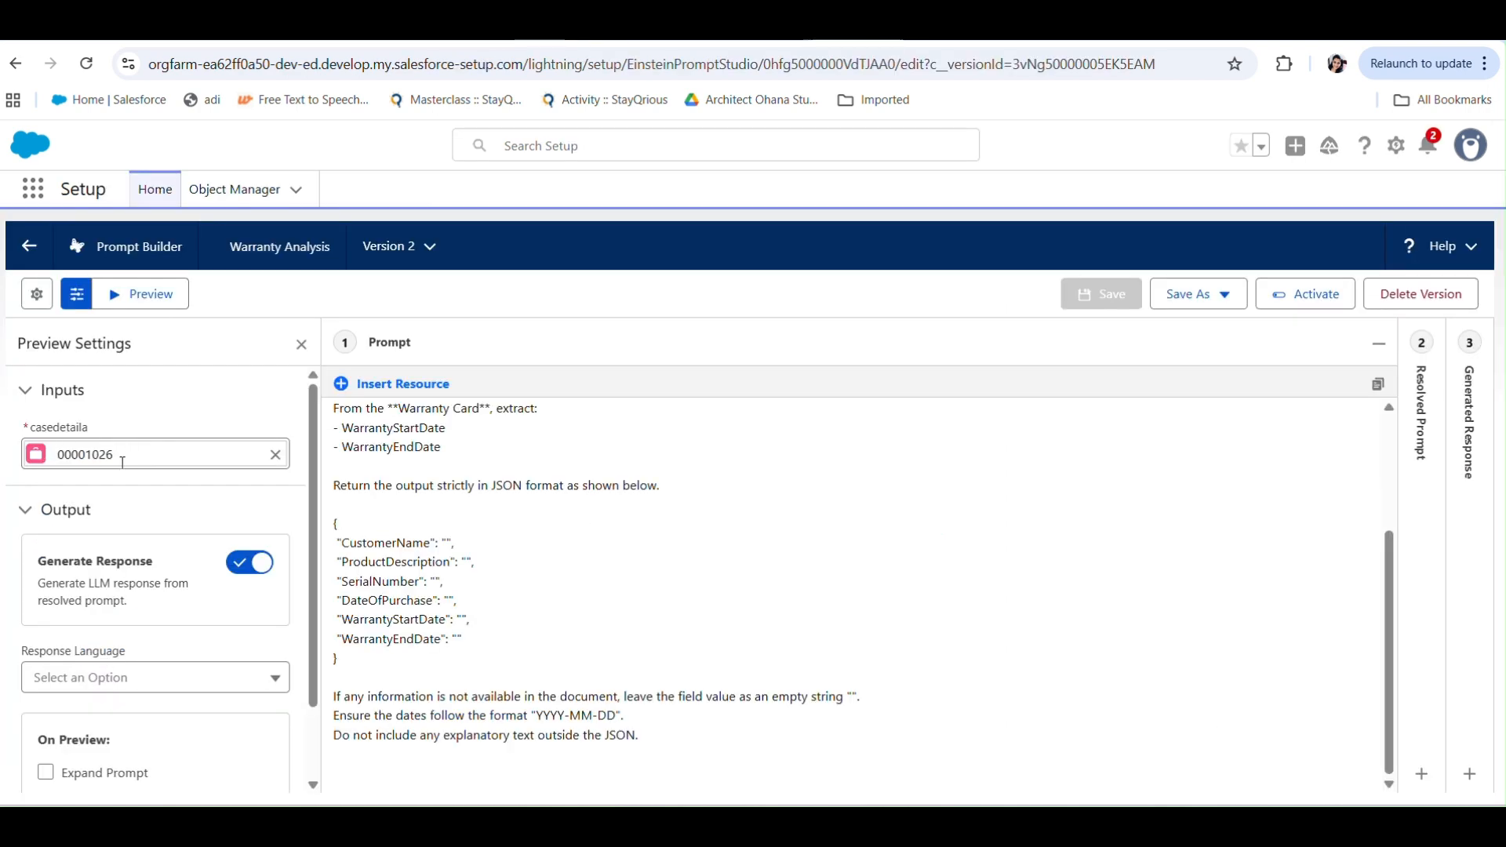
{"action": "left_click", "coordinate": [136, 294]}
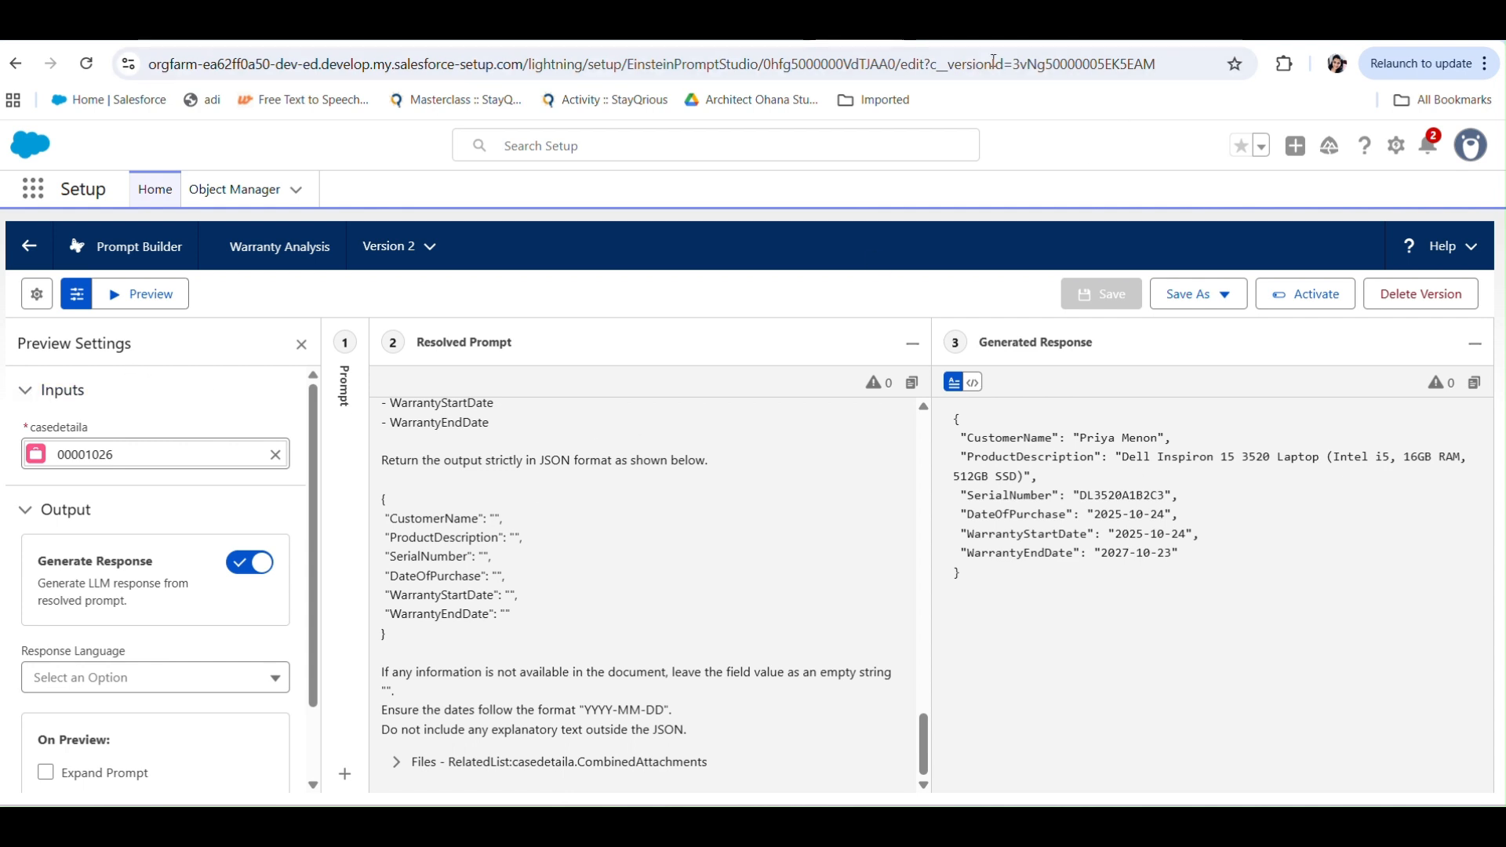
Step: Switch to the Warranty Verification flow and examine its start element's trigger, Case Origin entry condition and optimization setting
{"action": "left_click", "coordinate": [937, 37]}
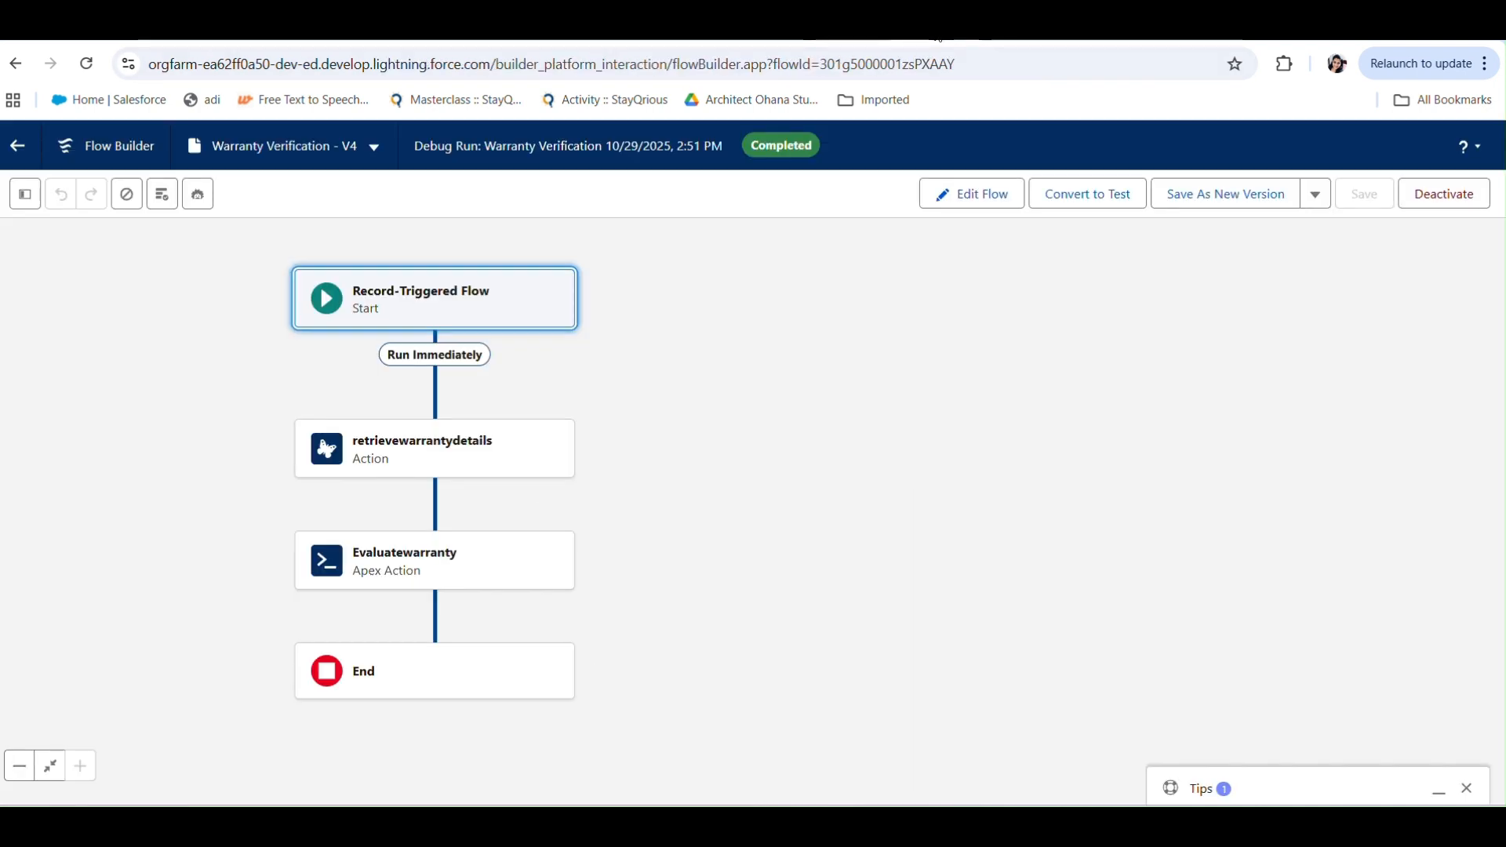
{"action": "left_click", "coordinate": [382, 295]}
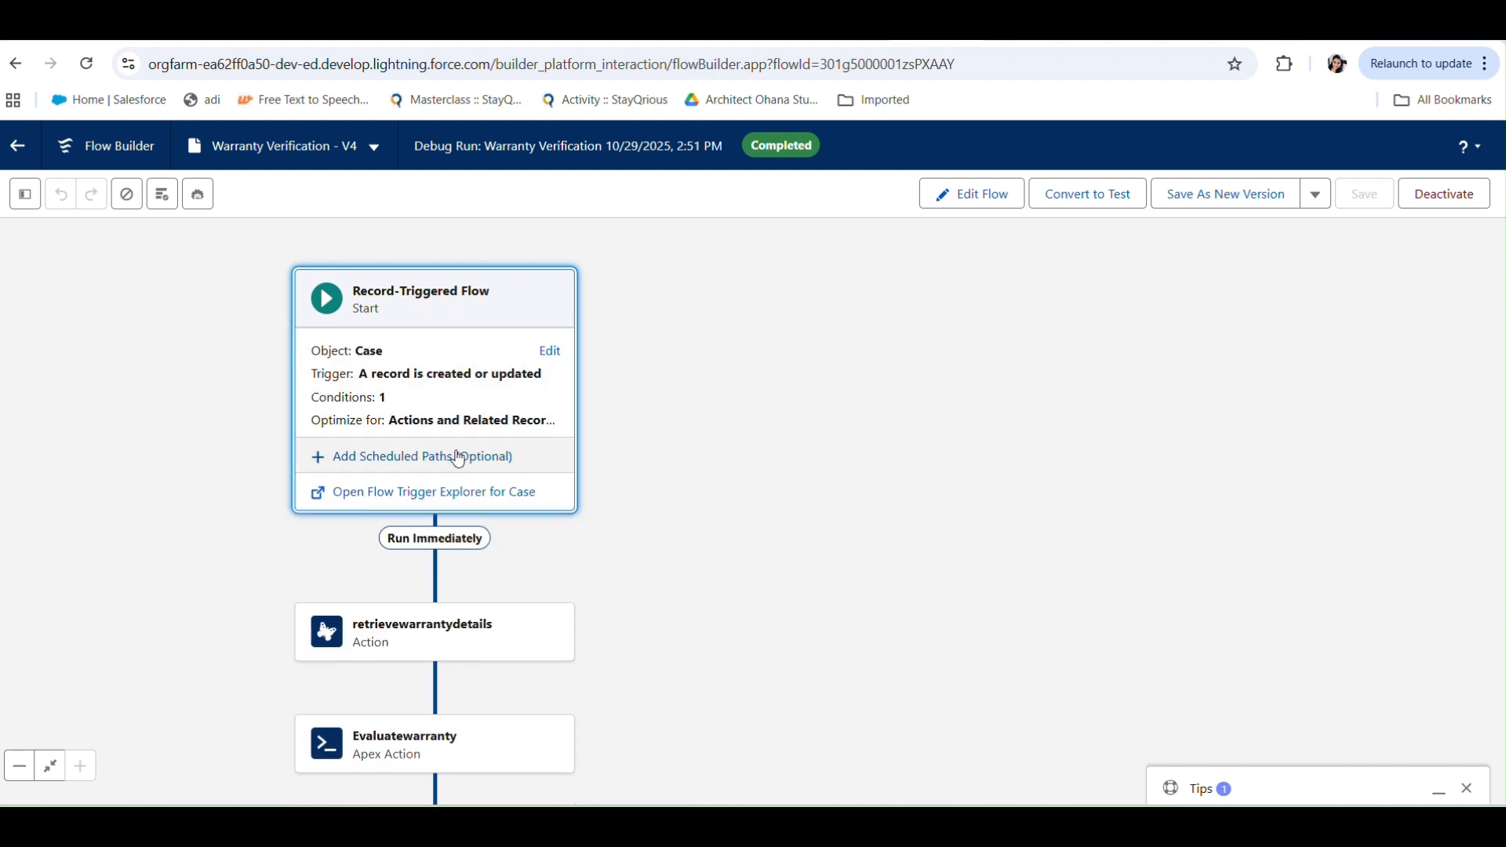
{"action": "left_click", "coordinate": [549, 351]}
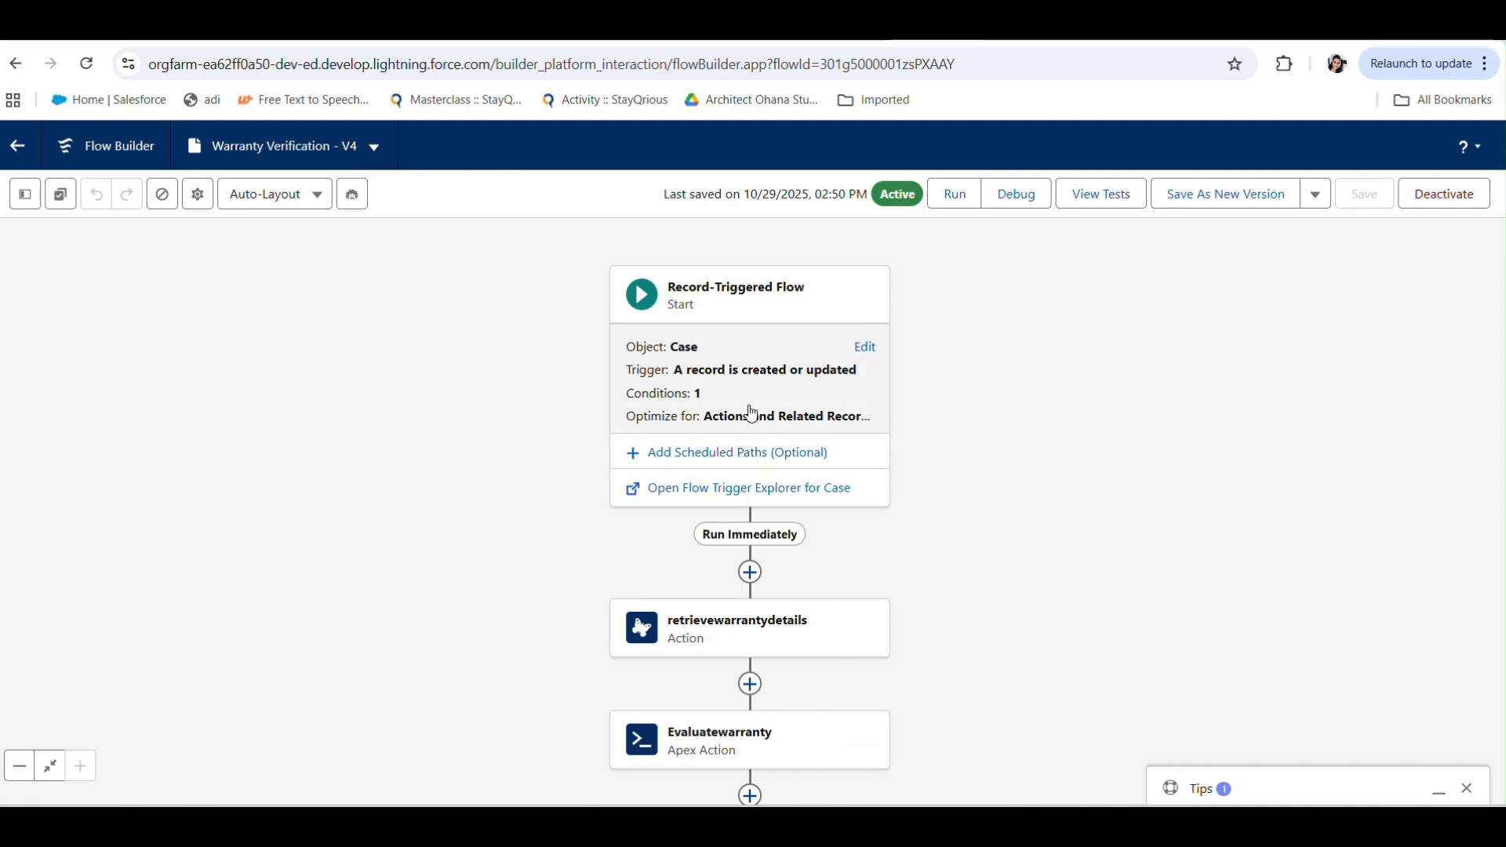
{"action": "left_click", "coordinate": [756, 383]}
{"action": "scroll", "coordinate": [787, 517], "scroll_direction": "down", "scroll_amount": 5}
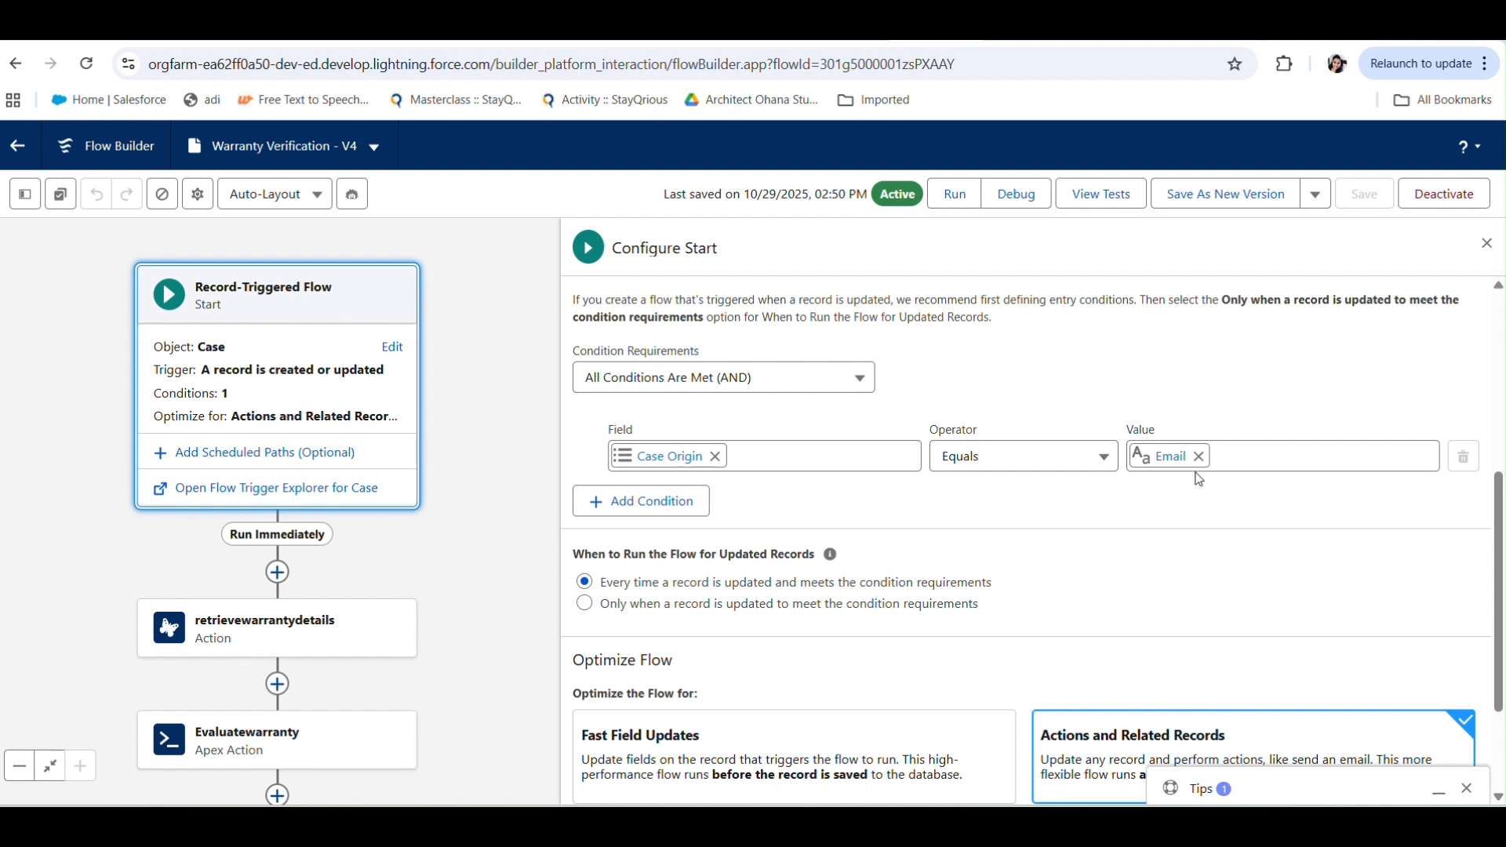
{"action": "scroll", "coordinate": [1198, 479], "scroll_direction": "down", "scroll_amount": 1}
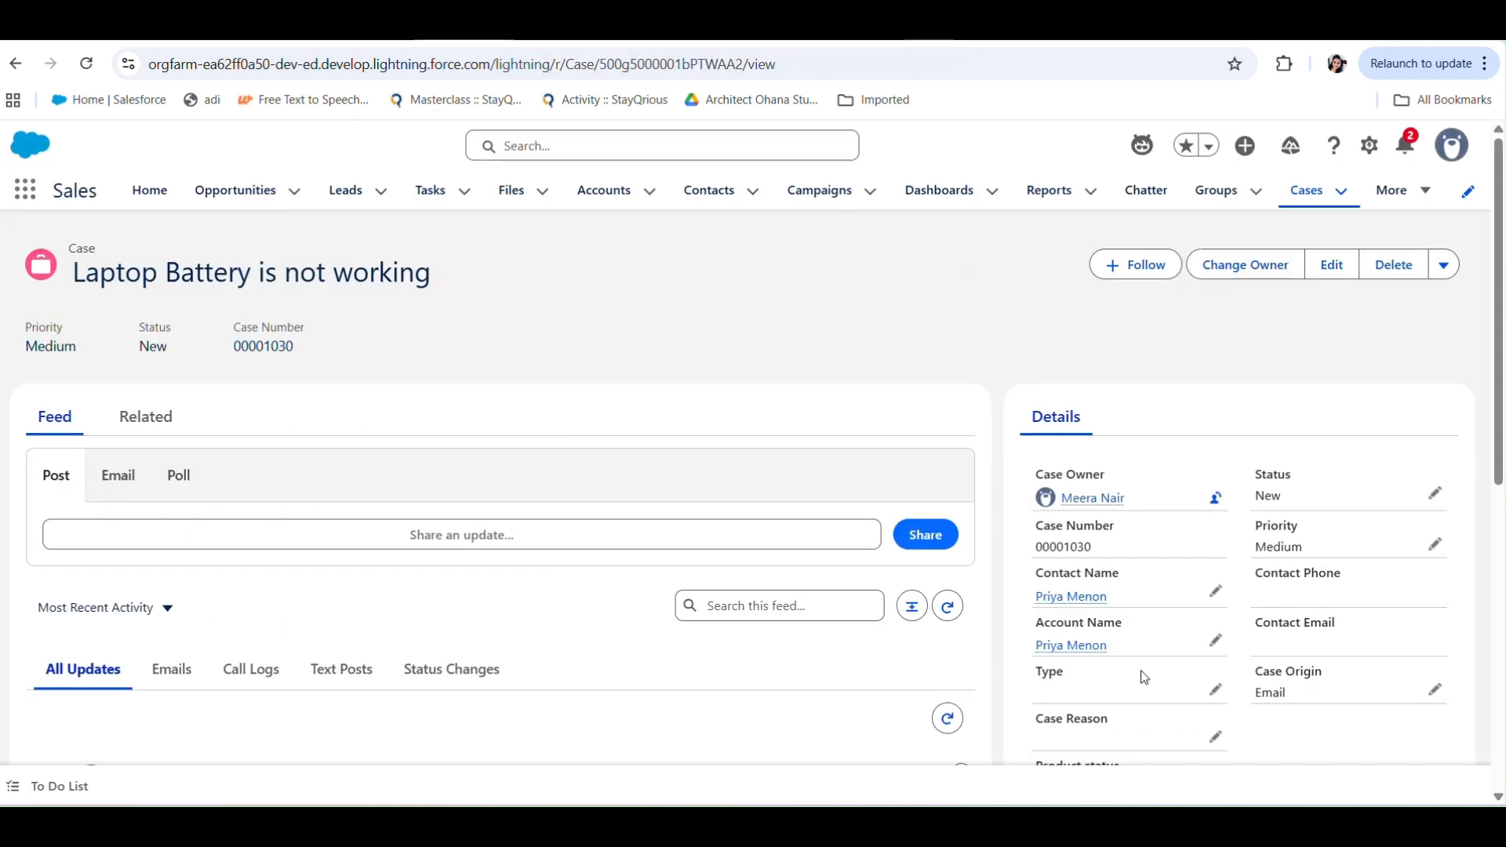
Step: Review the details of case 00001030 and the Standard 2-Year Laptop Warranty entitlement, ending on case 00001026
{"action": "scroll", "coordinate": [1094, 675], "scroll_direction": "down", "scroll_amount": 2}
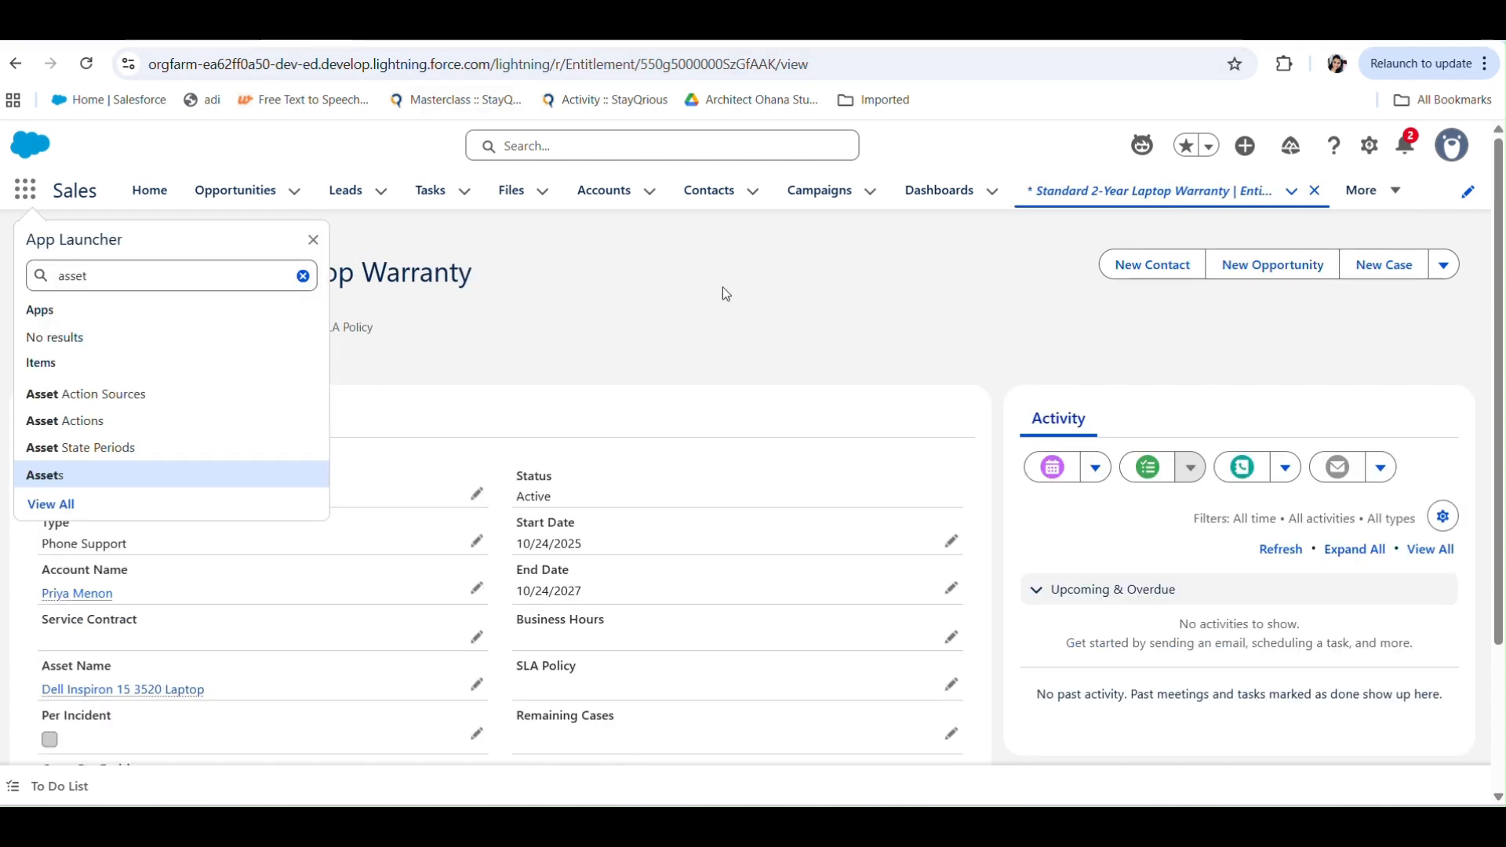
{"action": "left_click", "coordinate": [725, 294]}
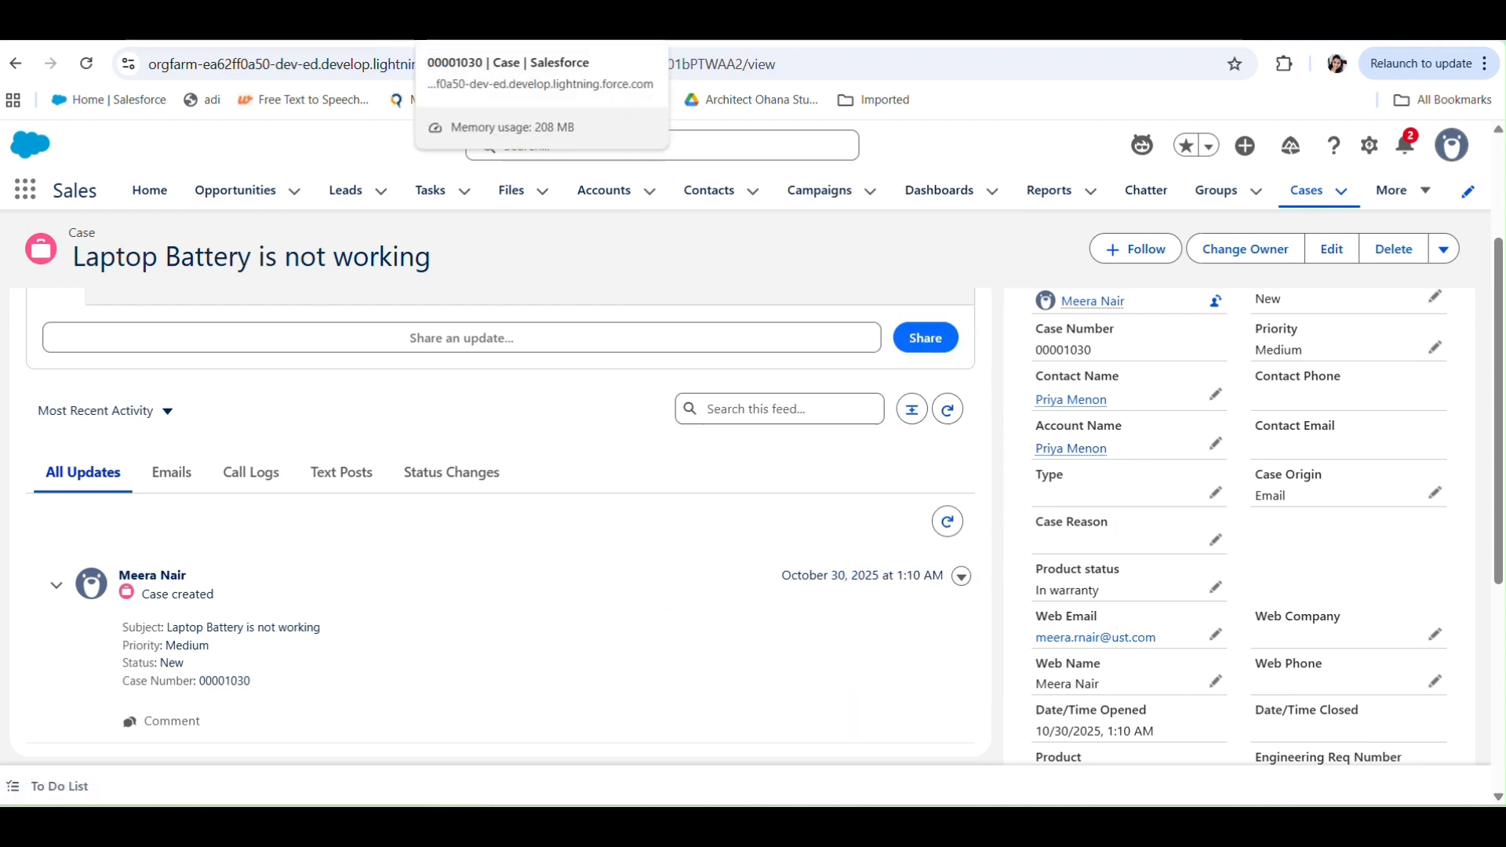
{"action": "left_click", "coordinate": [486, 28]}
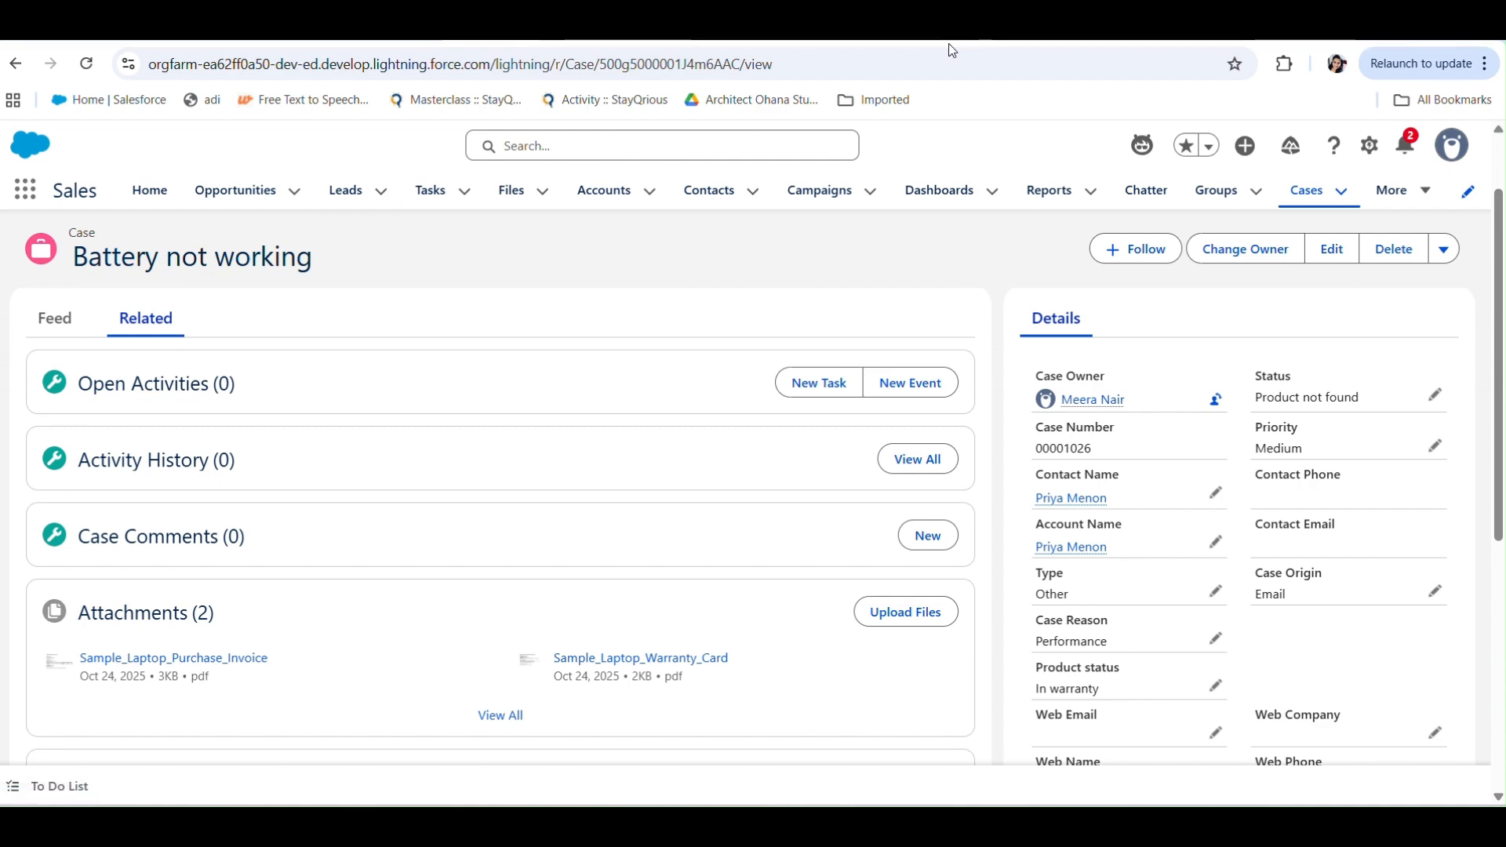
Step: Return to the Warranty Analysis preview in Prompt Builder, maximize the browser window and examine the generated JSON response
{"action": "left_click", "coordinate": [907, 39]}
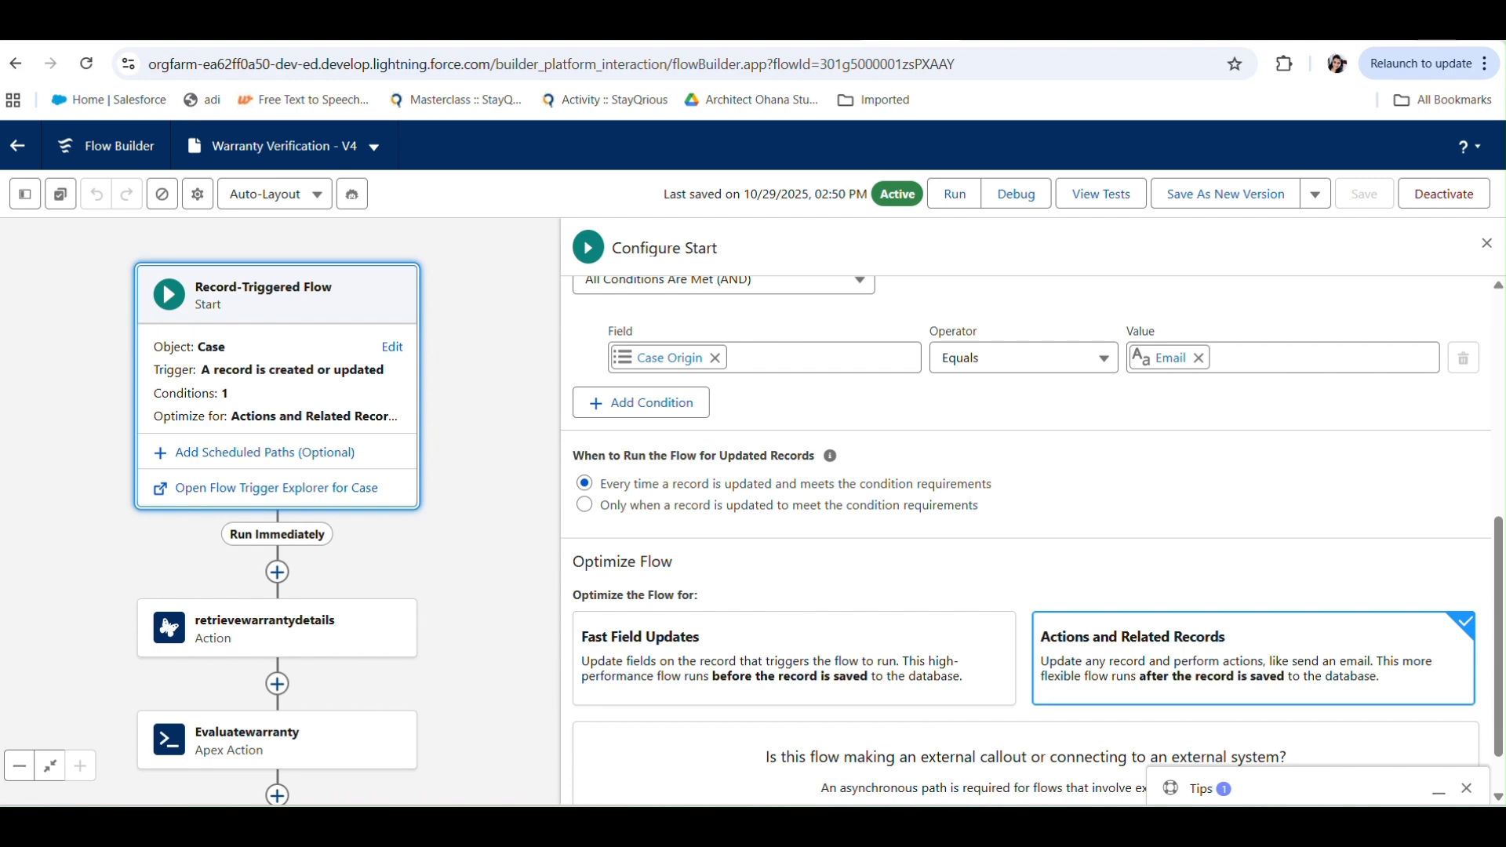
{"action": "left_click", "coordinate": [1439, 24]}
{"action": "left_click", "coordinate": [734, 108]}
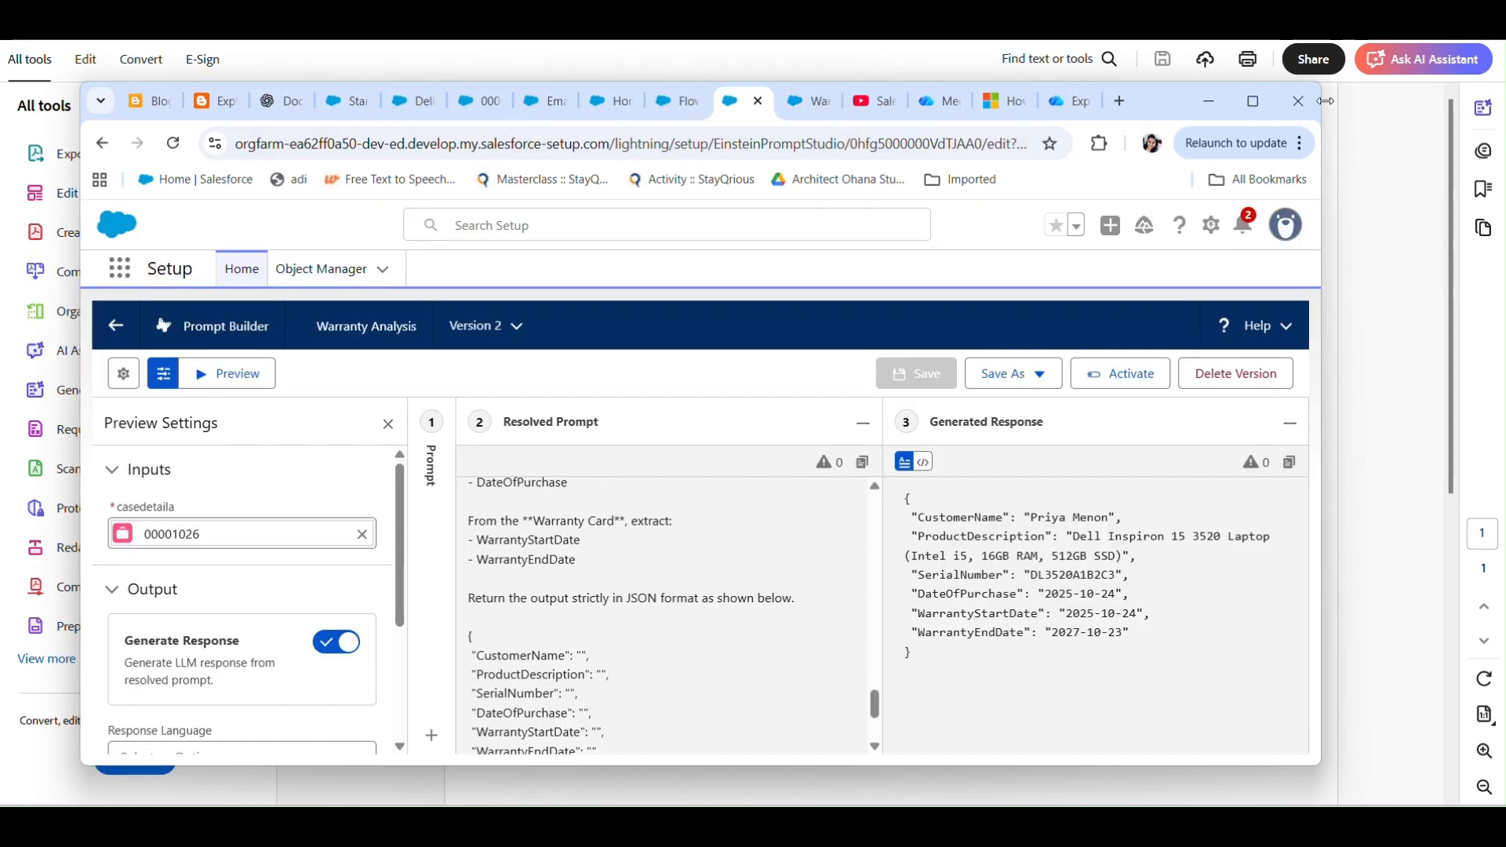
{"action": "left_click", "coordinate": [1252, 106]}
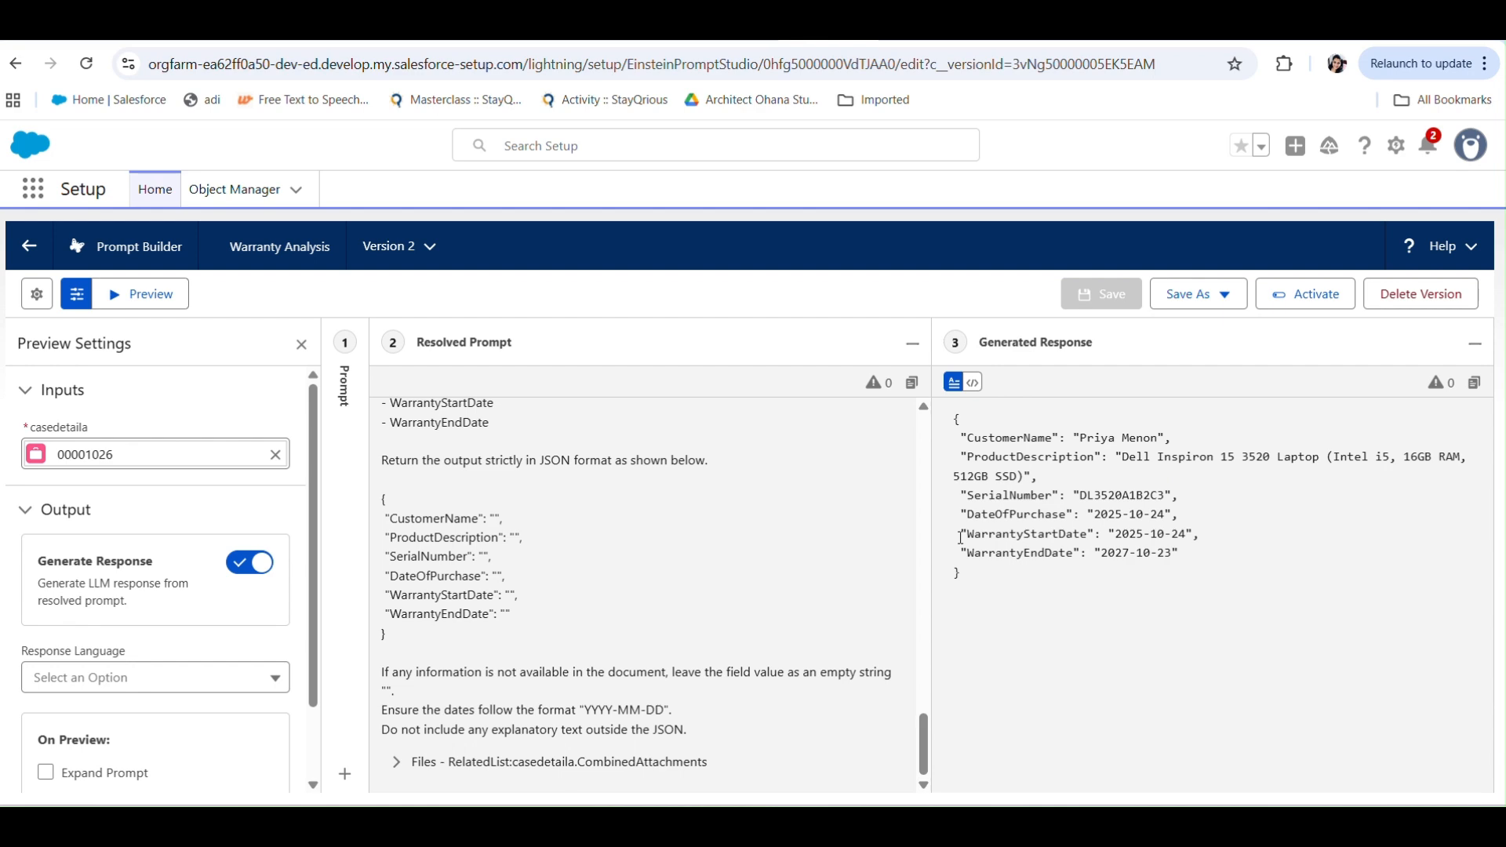
Step: Switch to the Warranty Verification flow and examine the input and output settings of the retrievewarrantydetails and Evaluatewarranty actions
{"action": "left_click", "coordinate": [911, 27]}
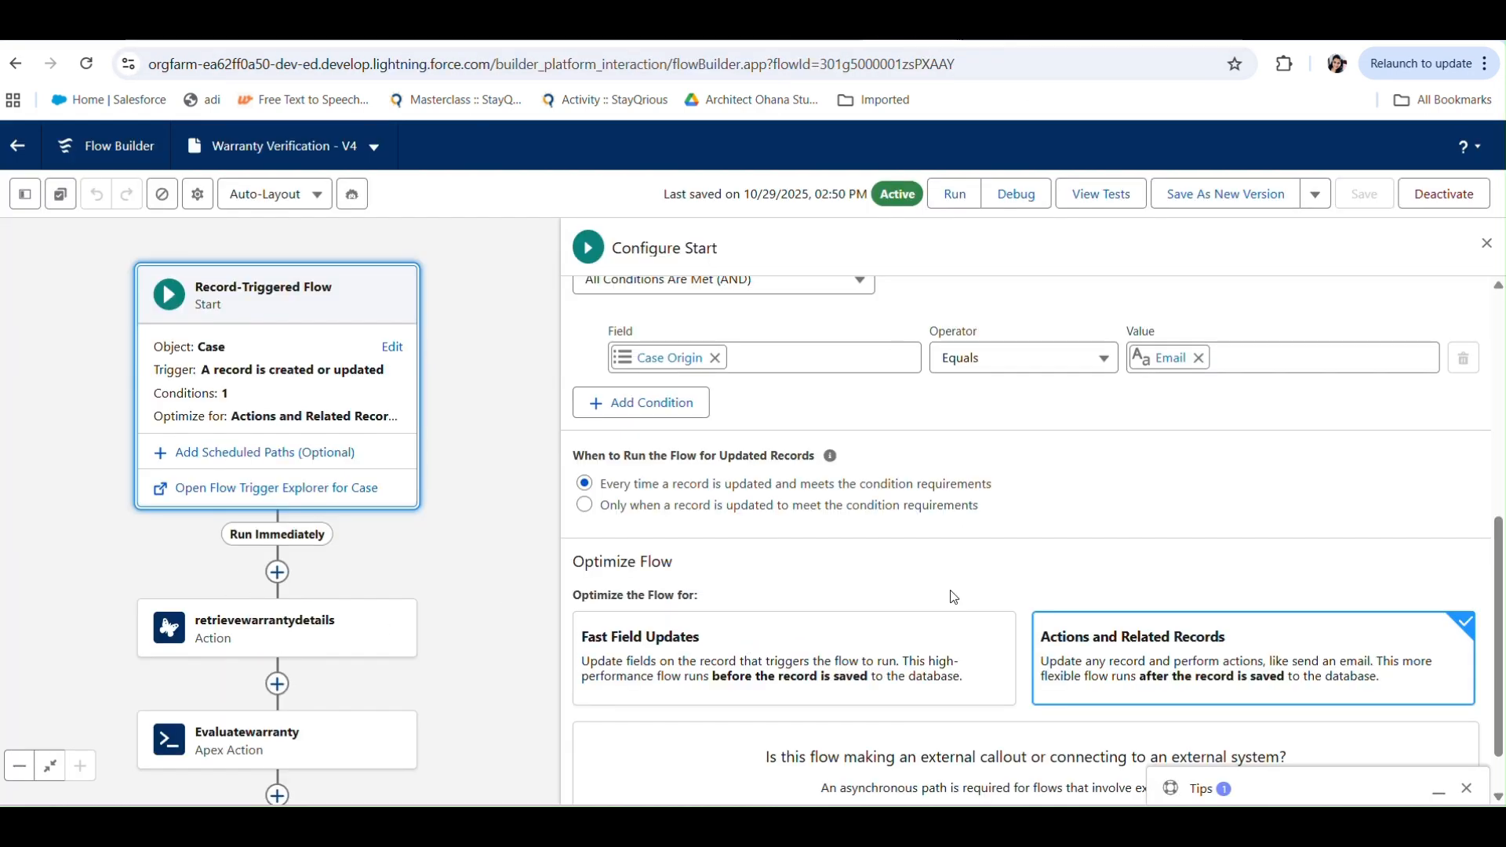
{"action": "left_click", "coordinate": [259, 638]}
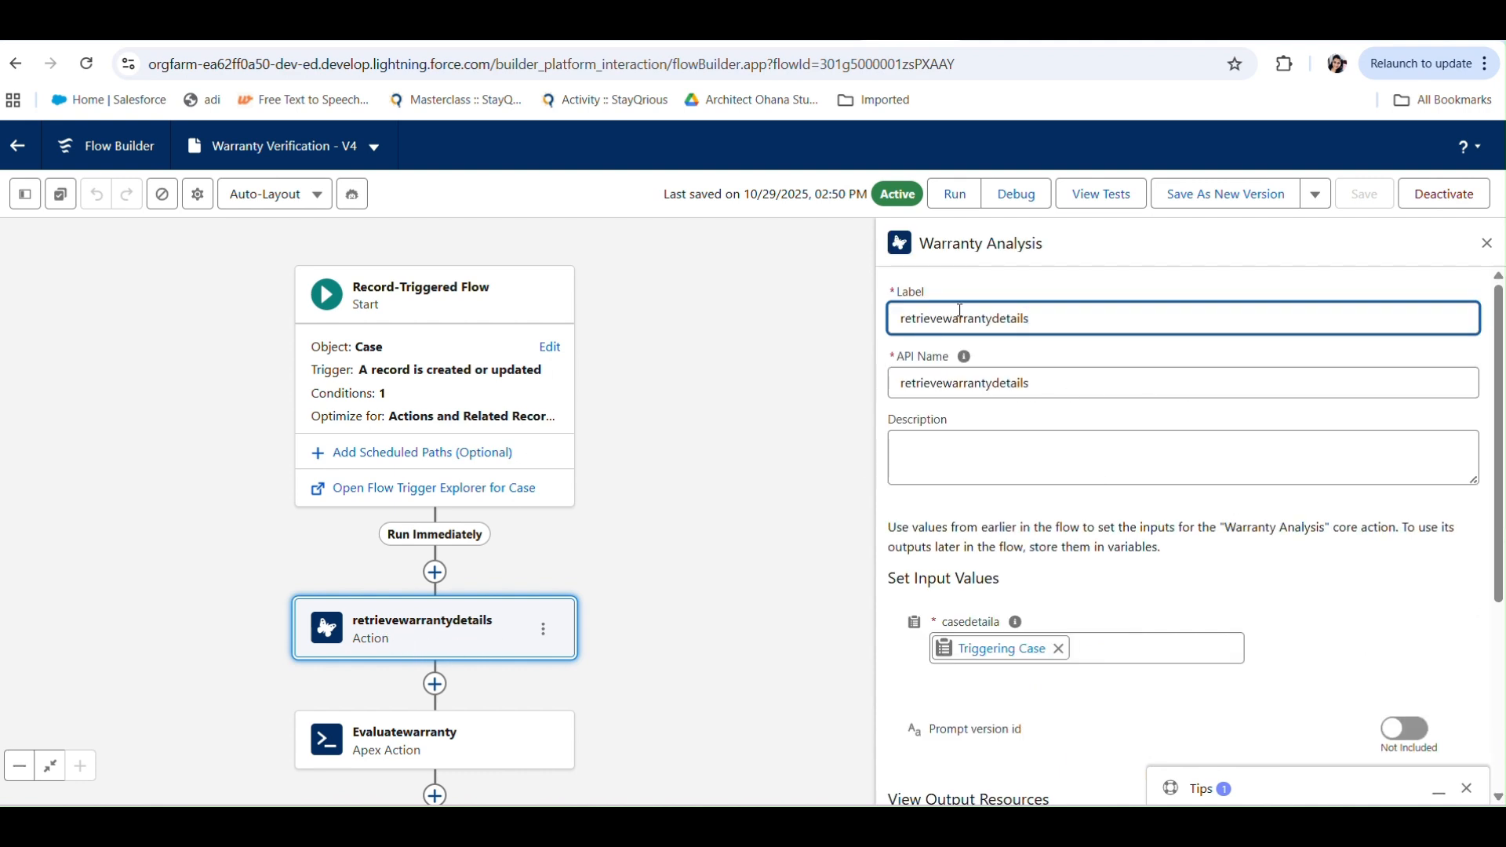
{"action": "scroll", "coordinate": [1098, 476], "scroll_direction": "down", "scroll_amount": 2}
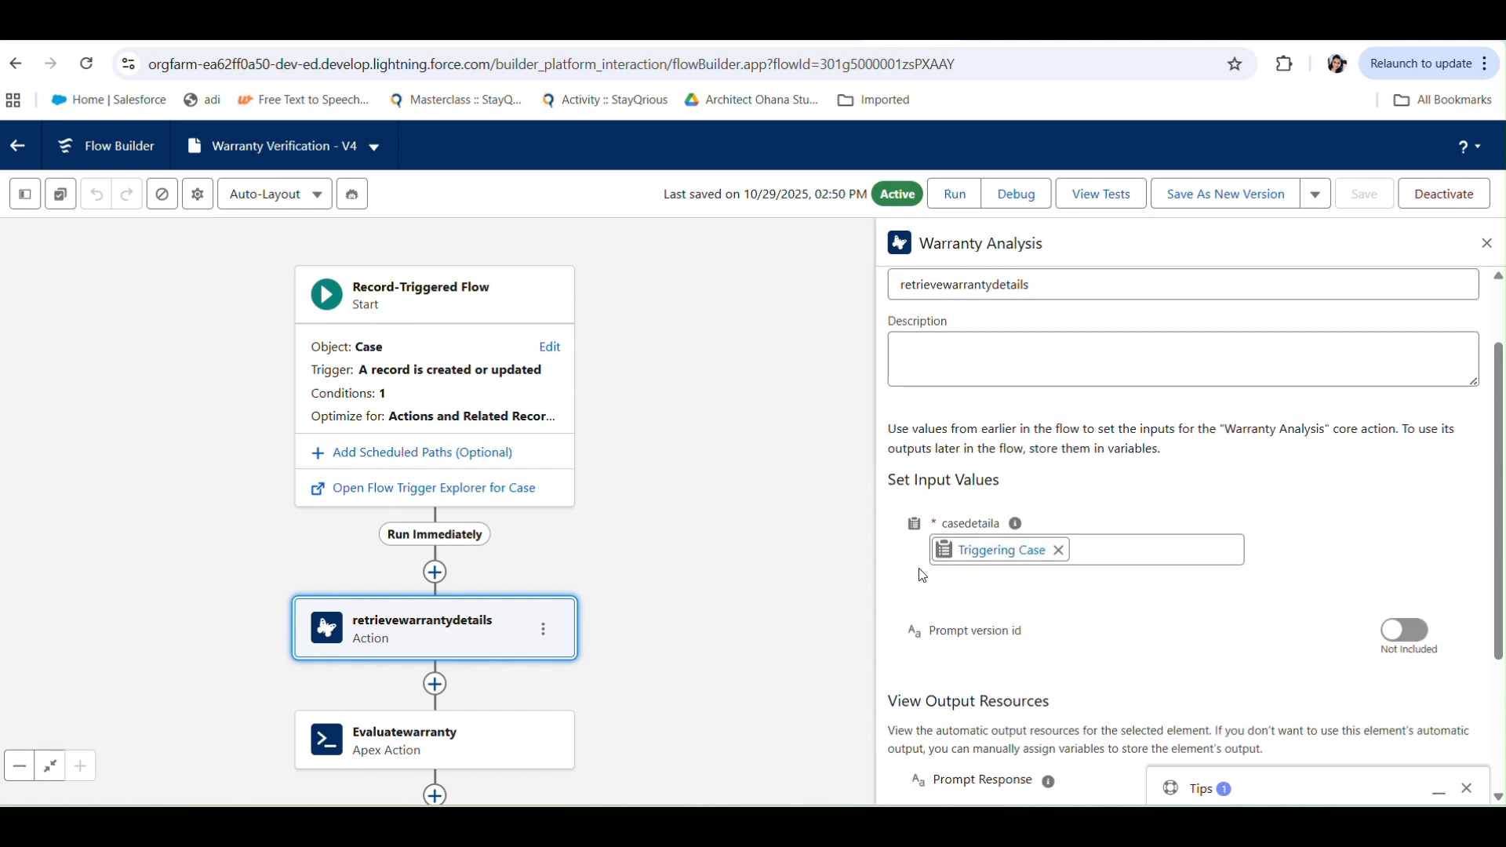
{"action": "scroll", "coordinate": [1002, 575], "scroll_direction": "down", "scroll_amount": 4}
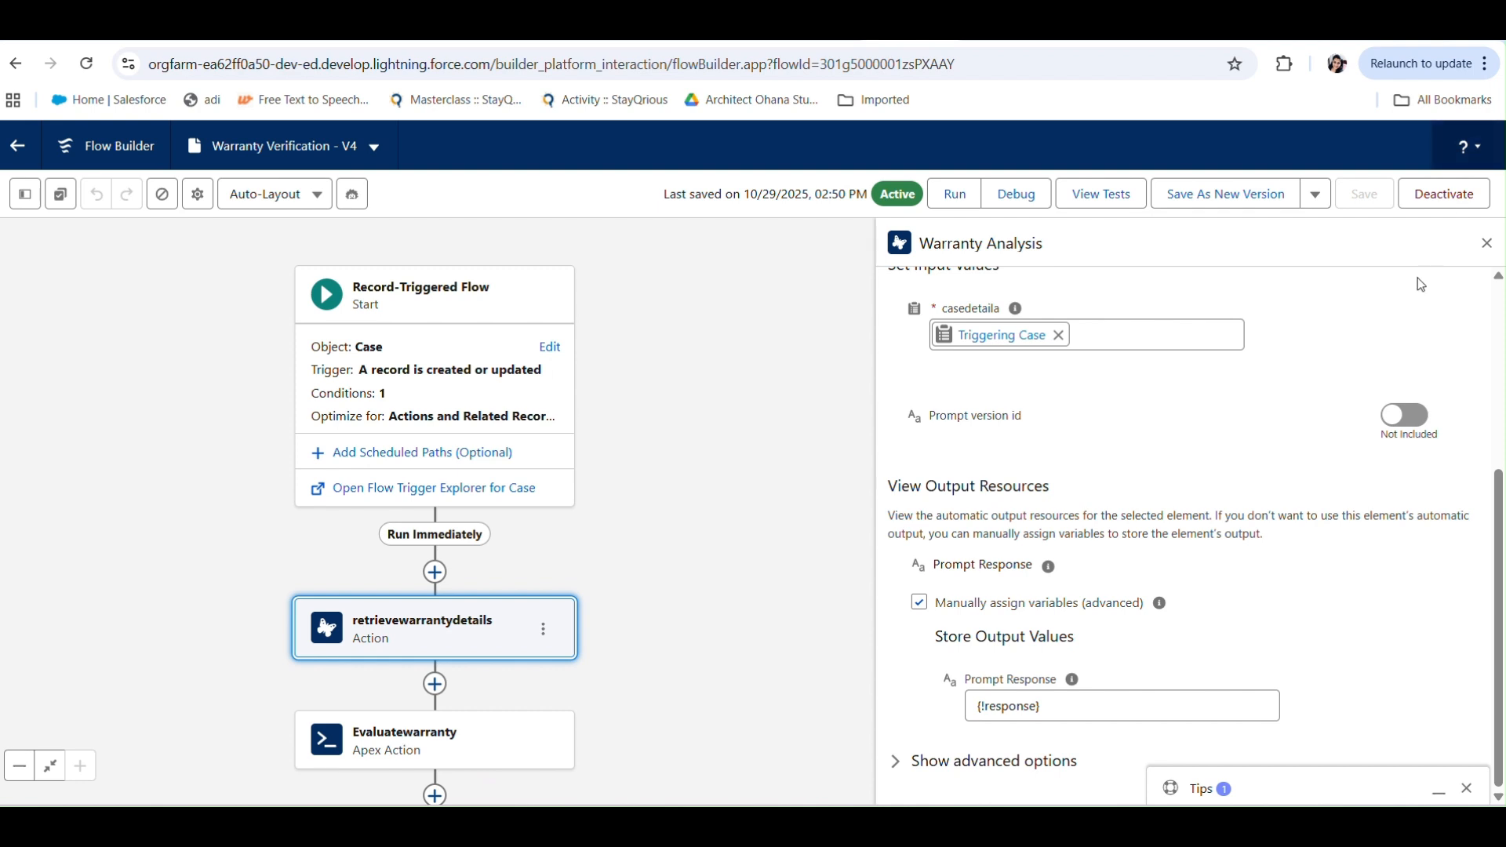
{"action": "left_click", "coordinate": [1484, 245]}
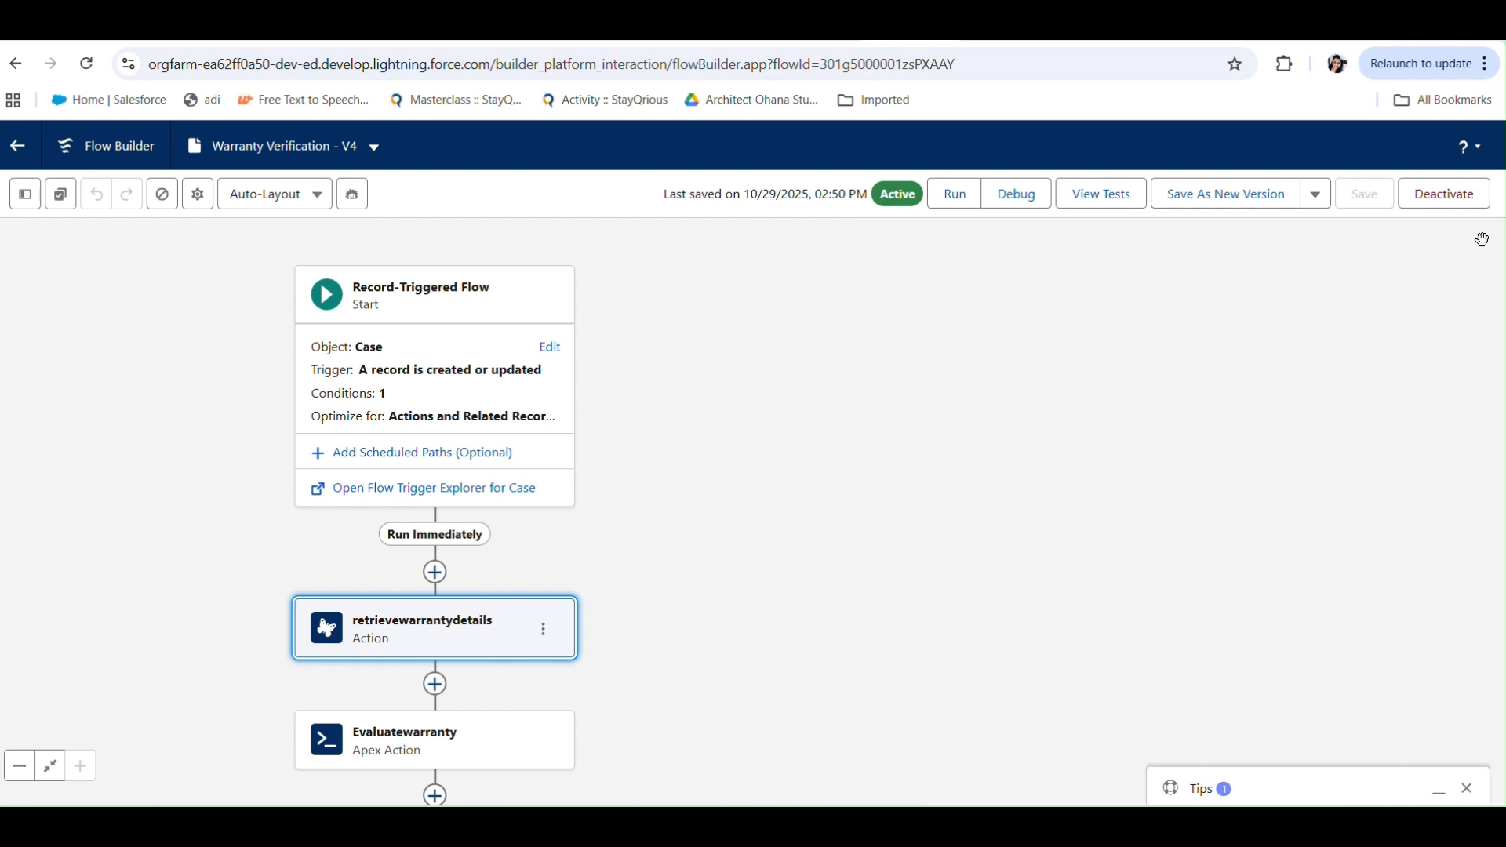
{"action": "left_click", "coordinate": [404, 748]}
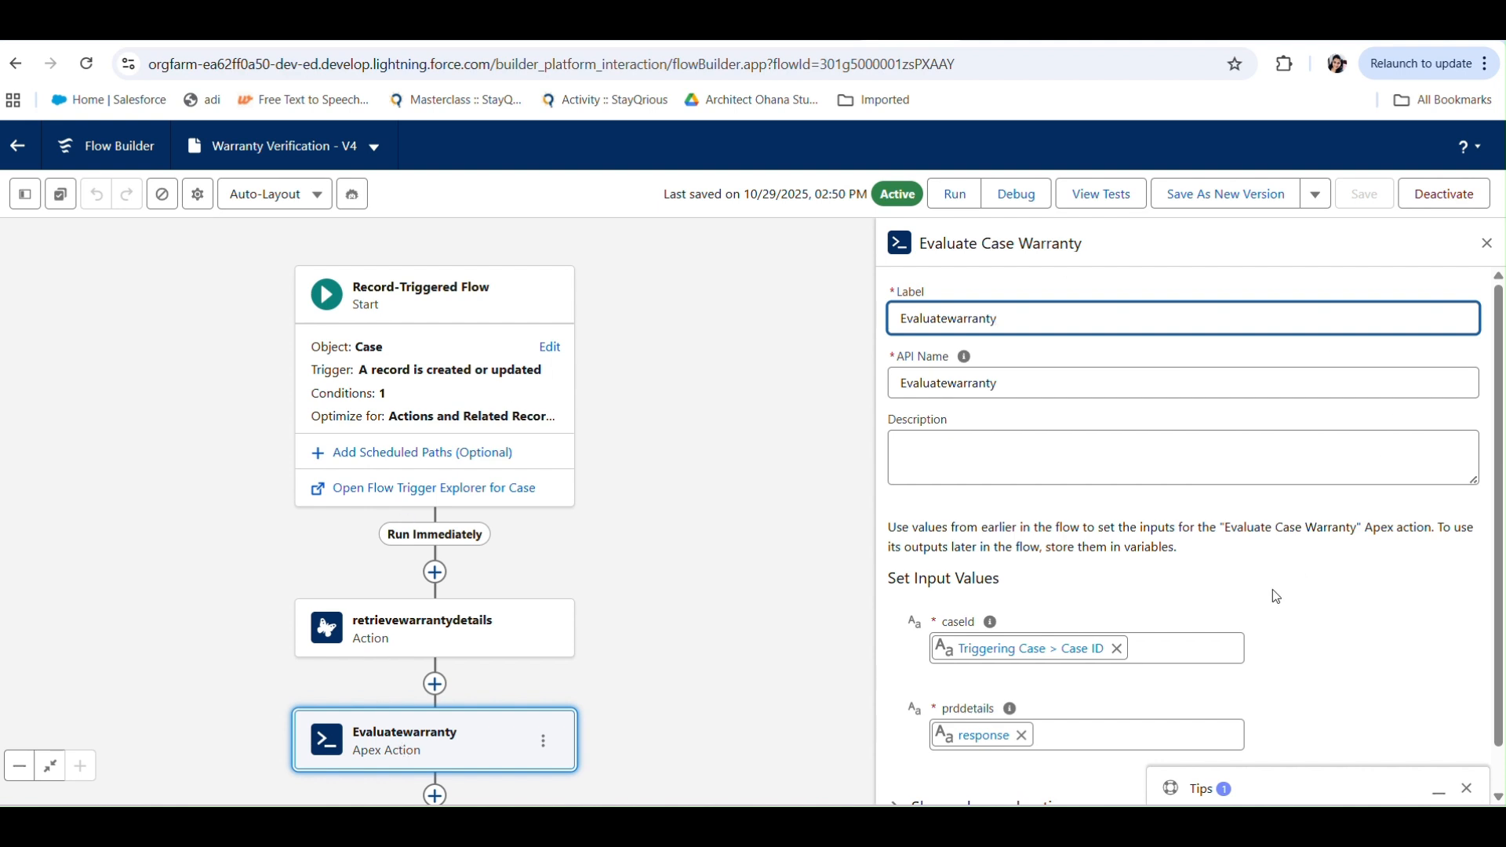
{"action": "scroll", "coordinate": [1271, 596], "scroll_direction": "down", "scroll_amount": 1}
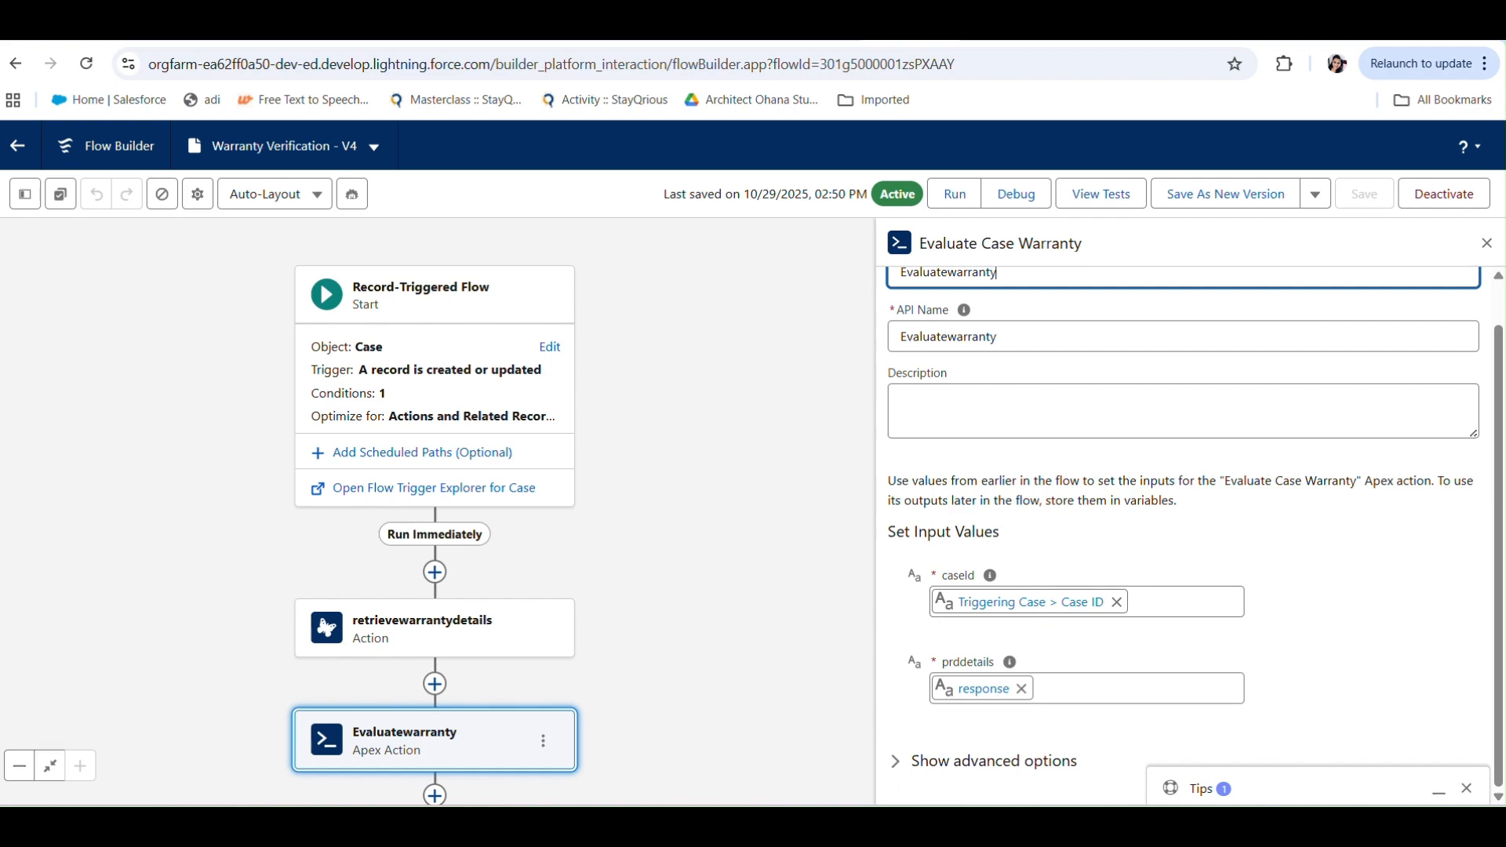
Step: Switch to the Developer Console showing the CaseWarrantyFlowHandler class and resume its logging session
{"action": "mouse_move", "coordinate": [906, 823]}
{"action": "left_click", "coordinate": [969, 716]}
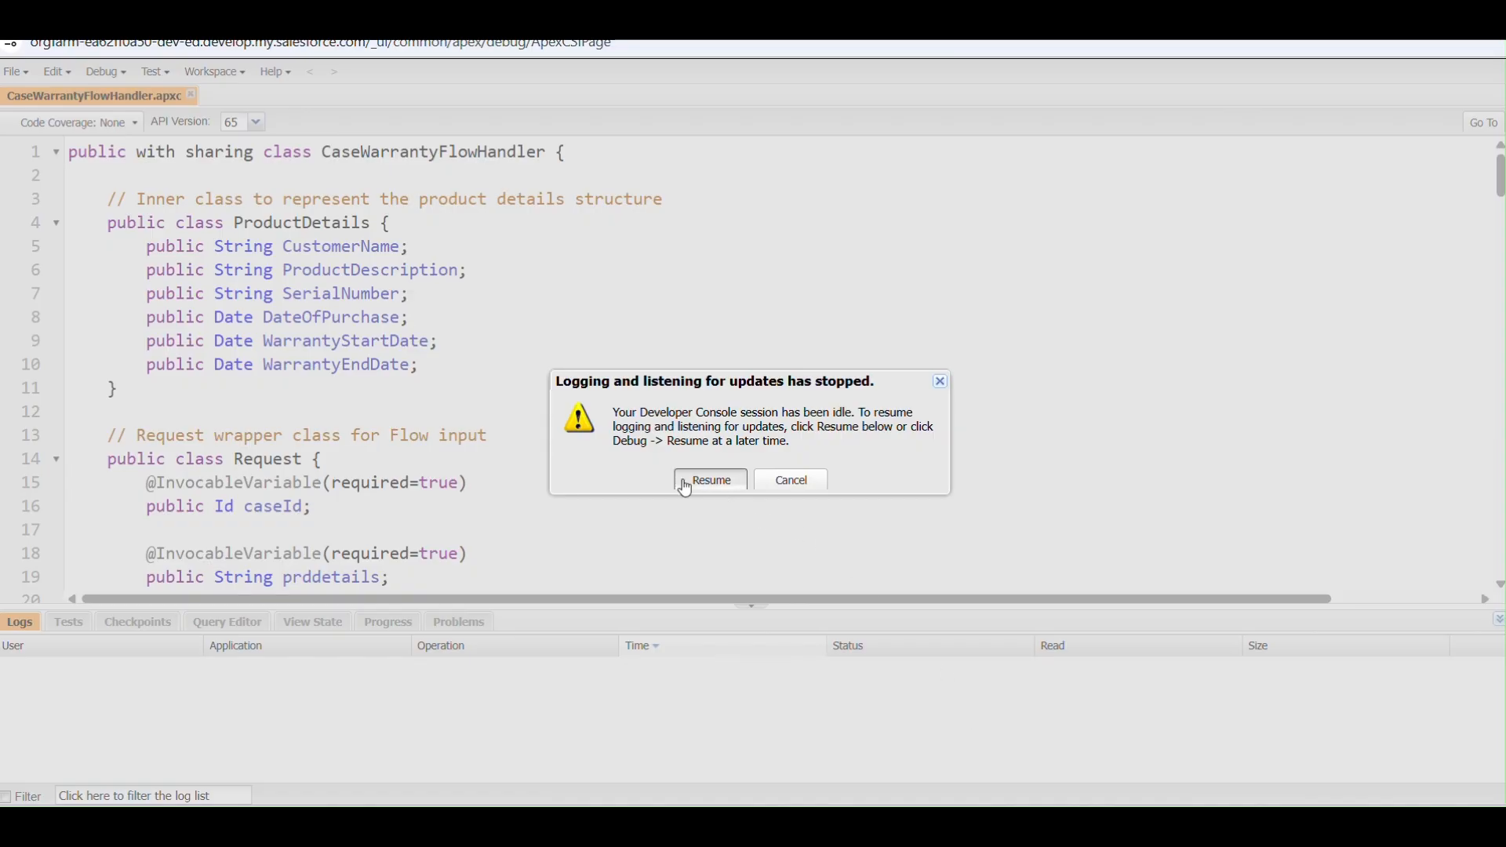
{"action": "left_click", "coordinate": [711, 480]}
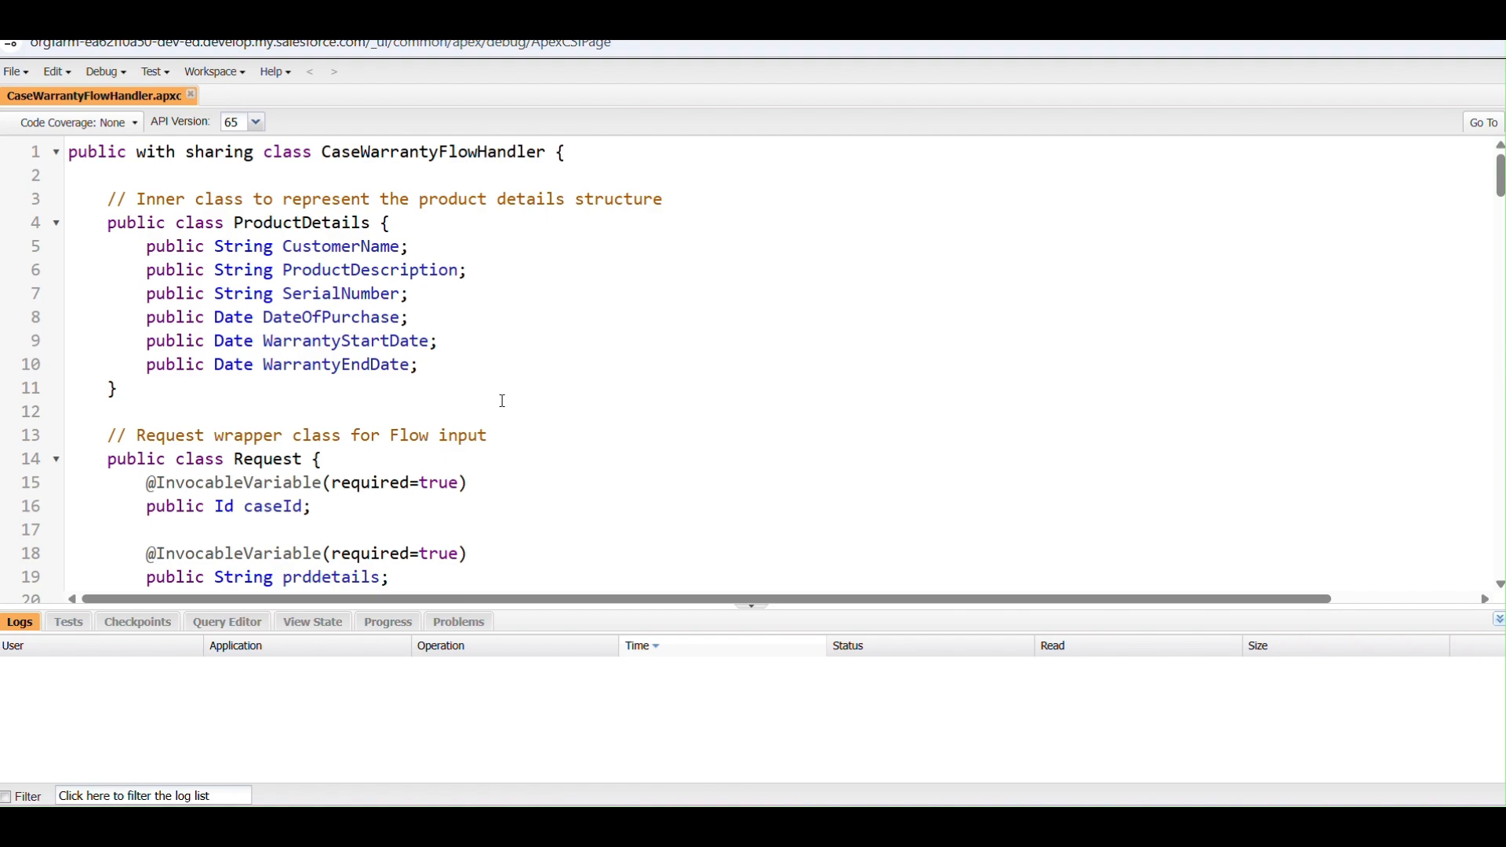
Step: Switch to Visual Studio Code and examine CaseWarrantyFlowHandler.cls from the JSON parsing and asset lookup through the entitlement-based warranty check
{"action": "mouse_move", "coordinate": [947, 825]}
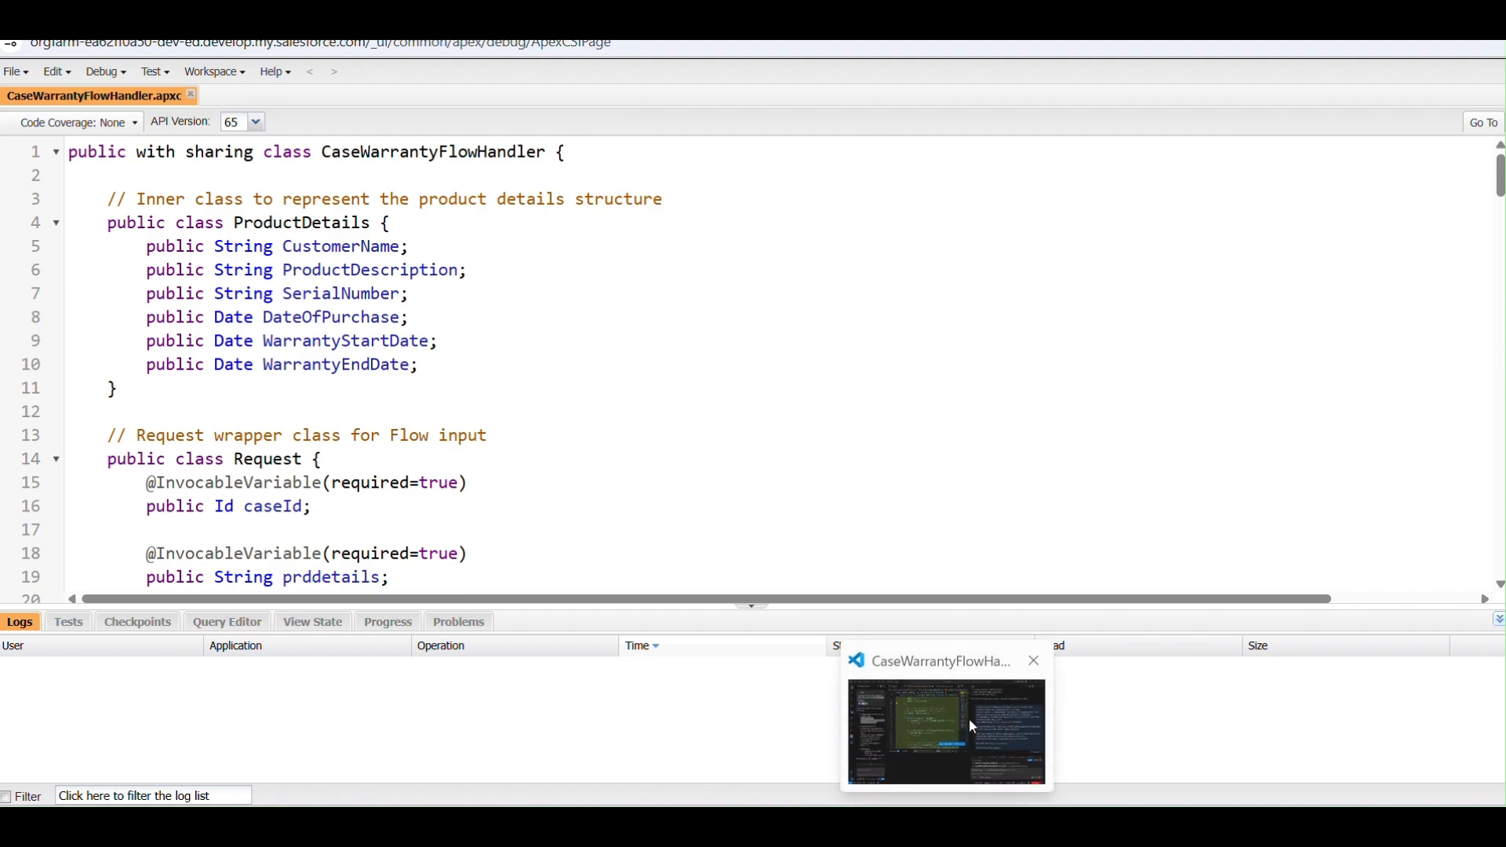
{"action": "left_click", "coordinate": [970, 725]}
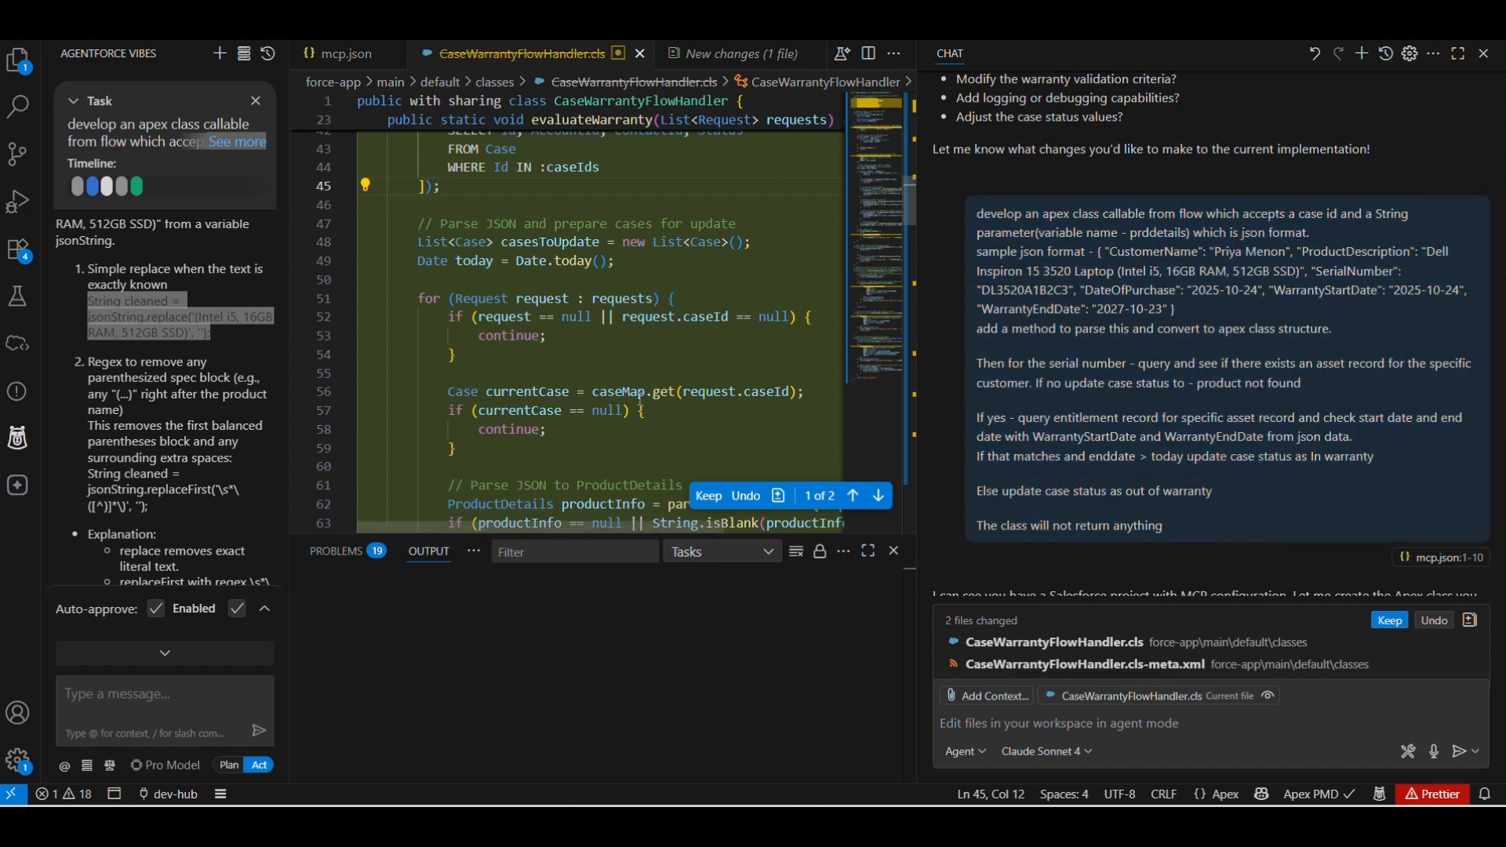
{"action": "scroll", "coordinate": [639, 398], "scroll_direction": "down", "scroll_amount": 2}
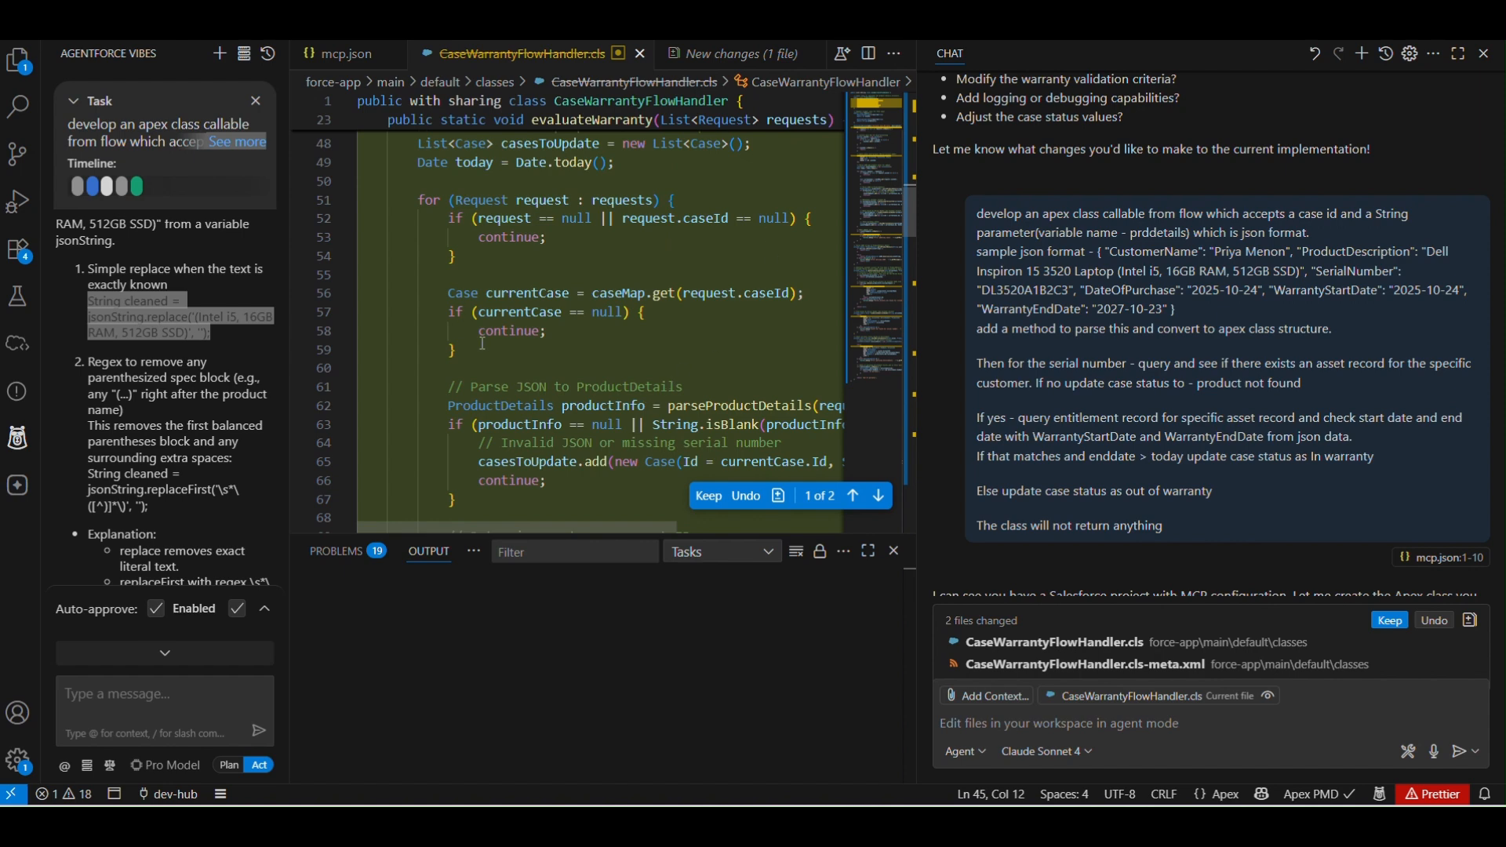
{"action": "scroll", "coordinate": [510, 345], "scroll_direction": "down", "scroll_amount": 4}
{"action": "scroll", "coordinate": [510, 345], "scroll_direction": "down", "scroll_amount": 20}
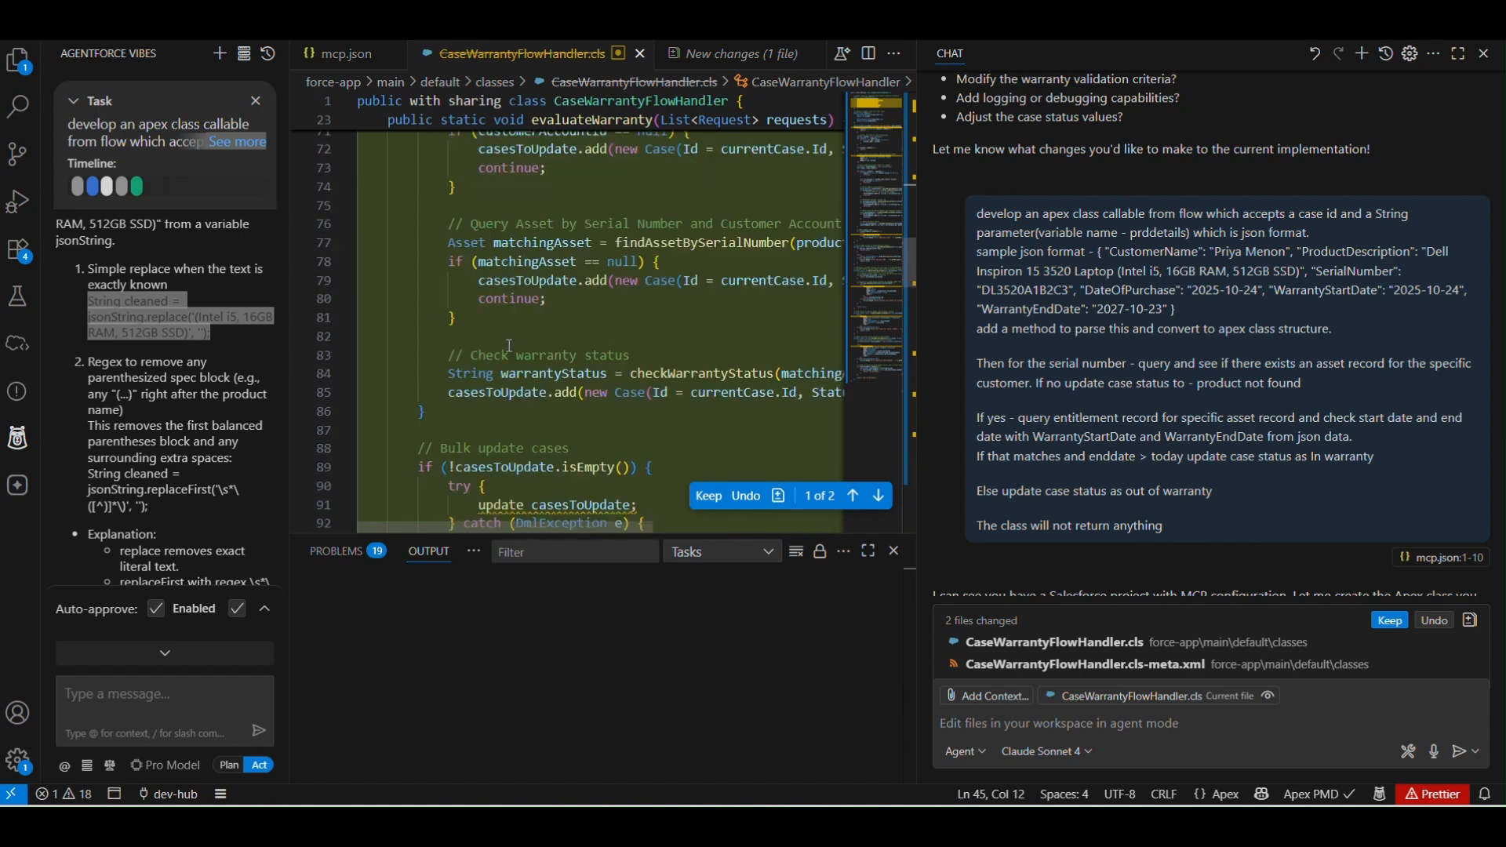
{"action": "scroll", "coordinate": [510, 345], "scroll_direction": "down", "scroll_amount": 10}
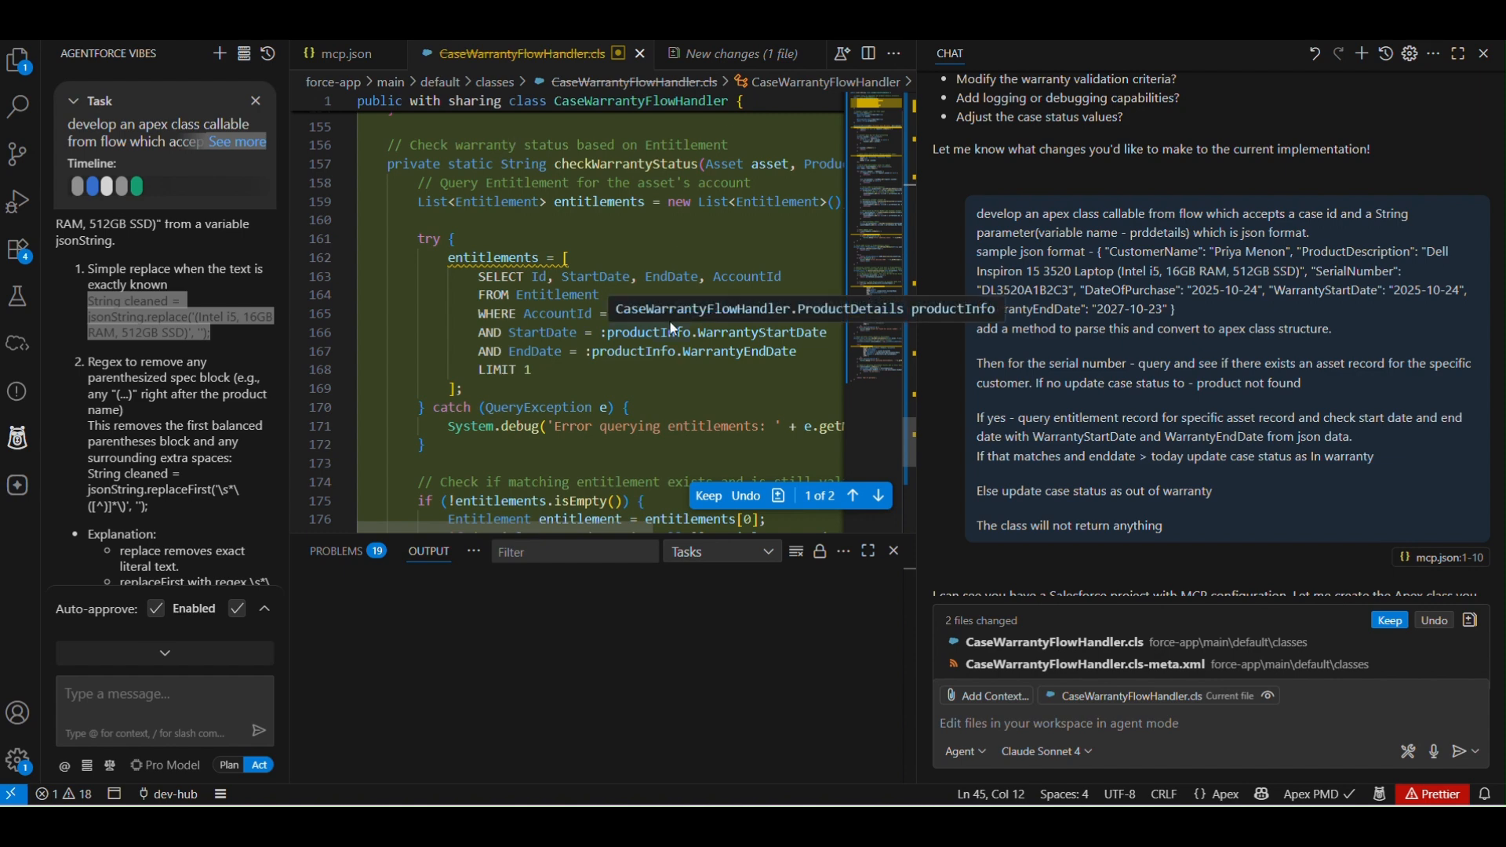
Step: Return to the Developer Console and examine the CaseWarrantyFlowHandler class's caseId and prddetails inputs, case update logic and parseProductDetails method
{"action": "left_click", "coordinate": [982, 731]}
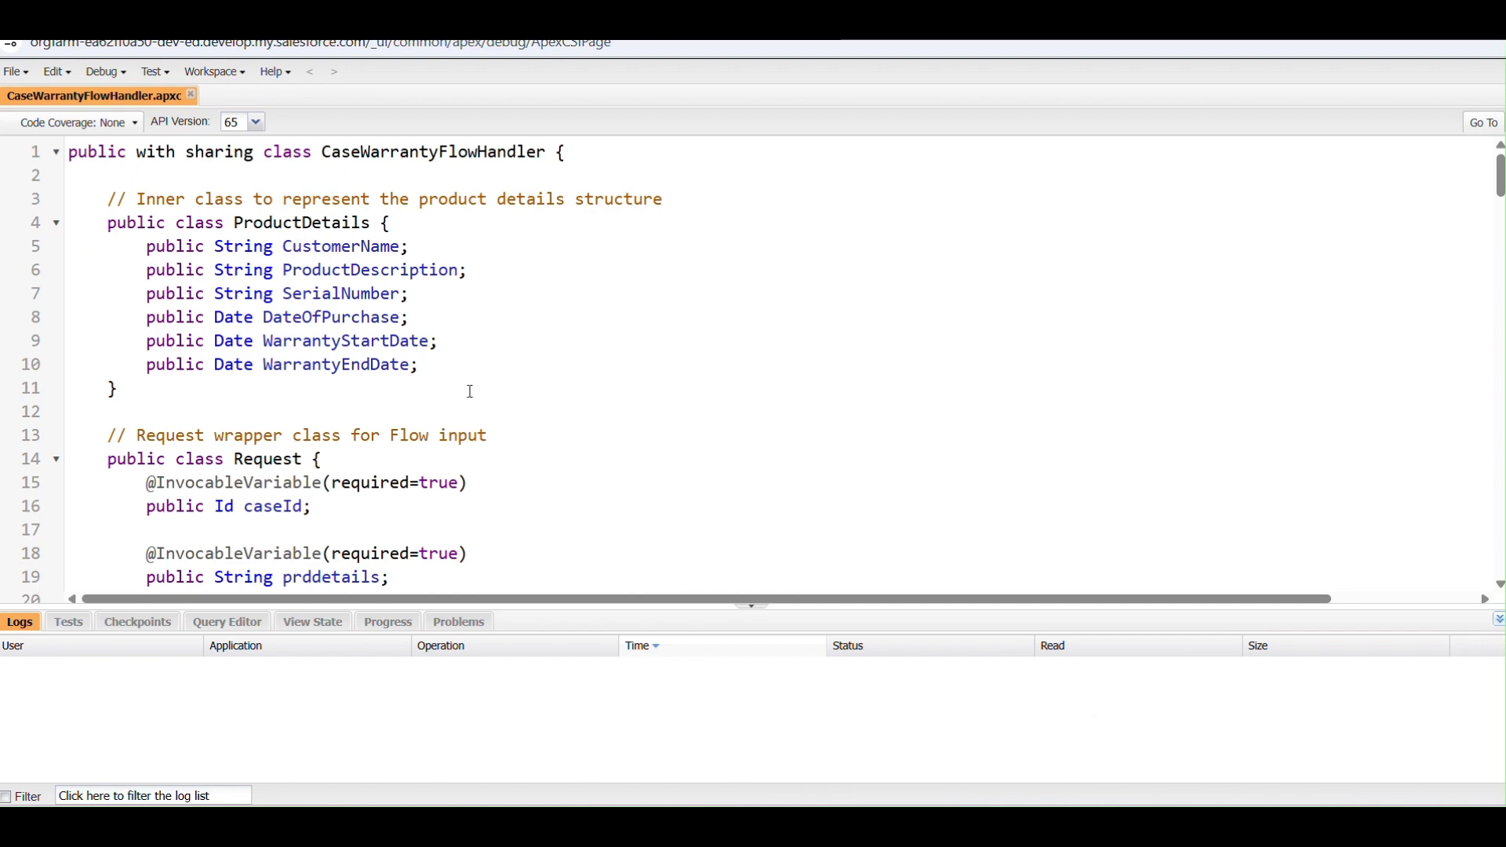
{"action": "scroll", "coordinate": [421, 404], "scroll_direction": "down", "scroll_amount": 3}
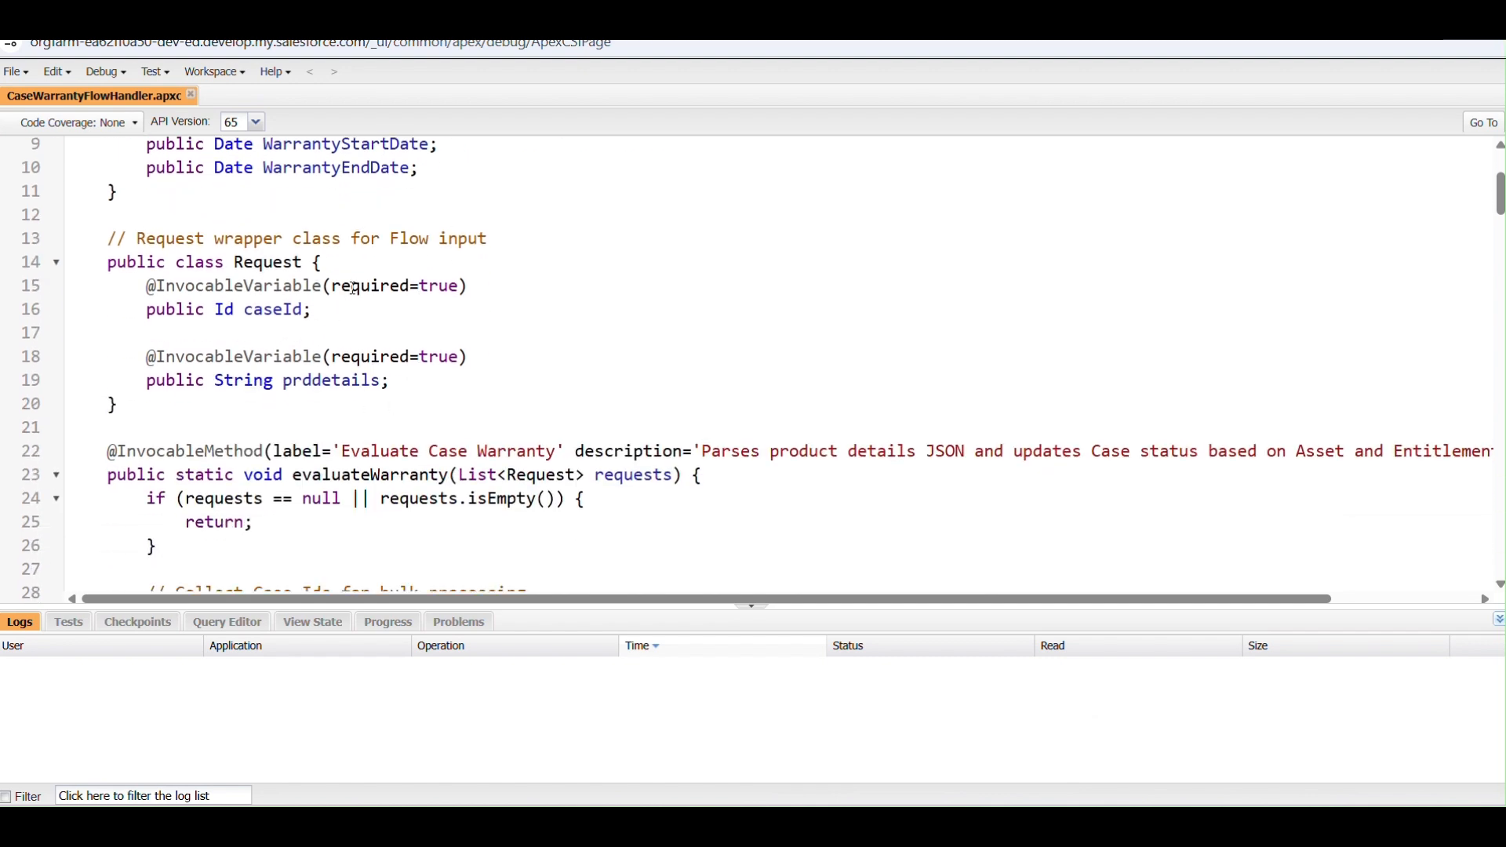
{"action": "double_click", "coordinate": [259, 311]}
{"action": "double_click", "coordinate": [323, 382]}
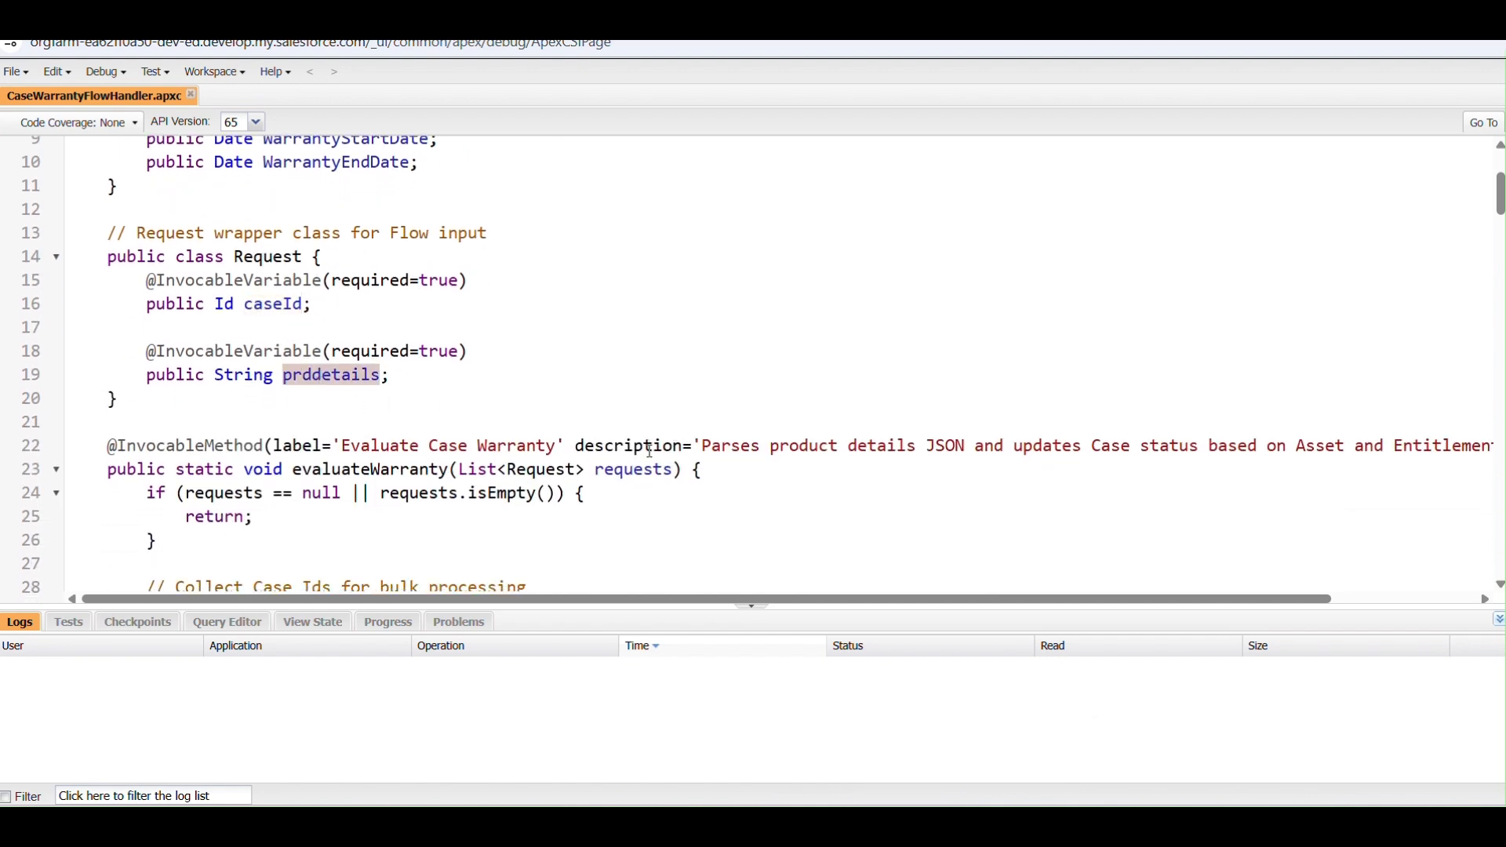
{"action": "scroll", "coordinate": [650, 452], "scroll_direction": "down", "scroll_amount": 7}
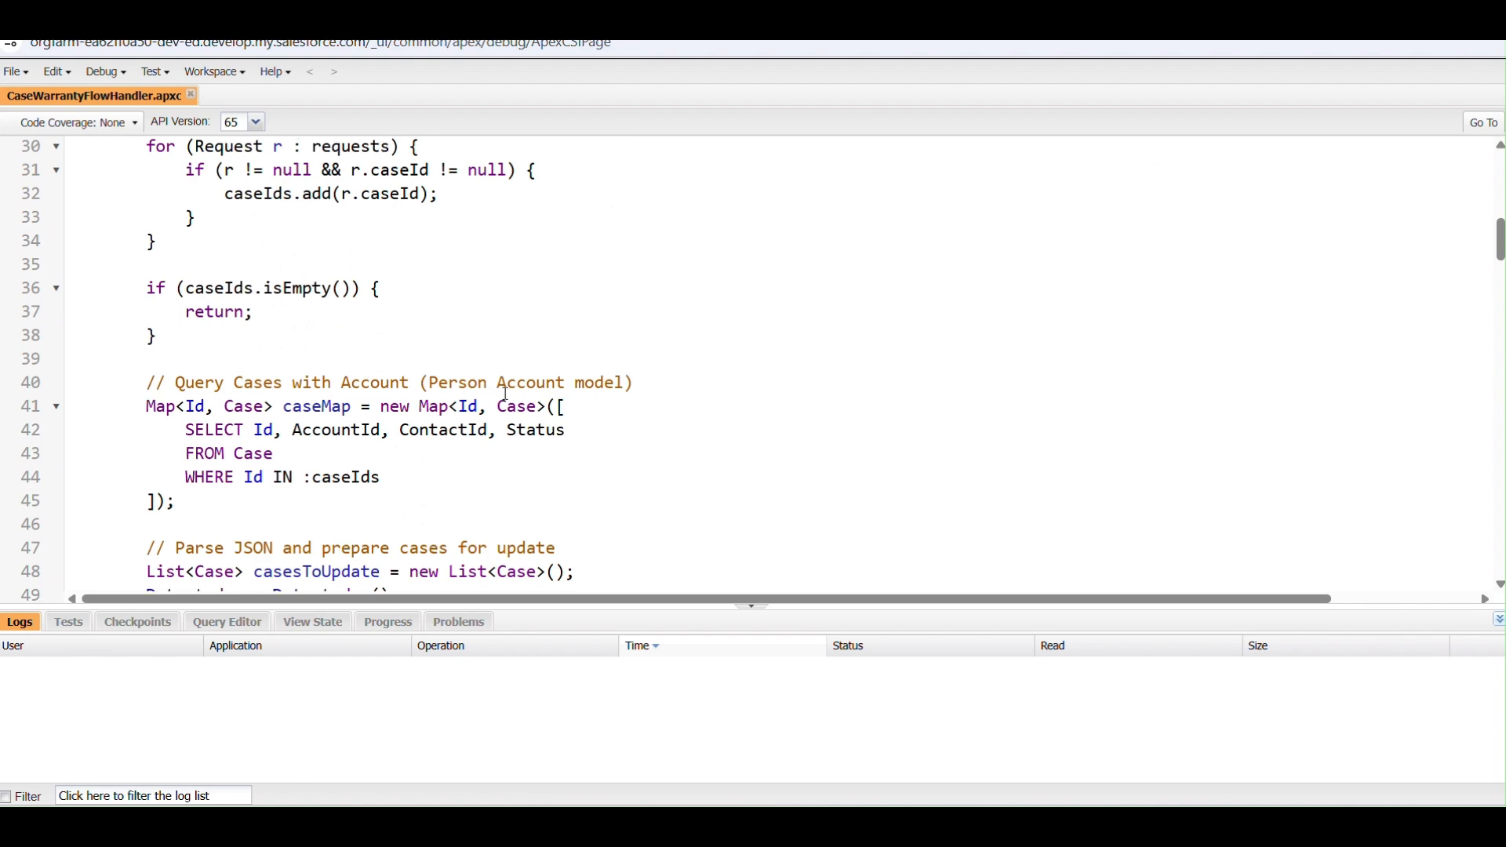
{"action": "scroll", "coordinate": [506, 393], "scroll_direction": "down", "scroll_amount": 7}
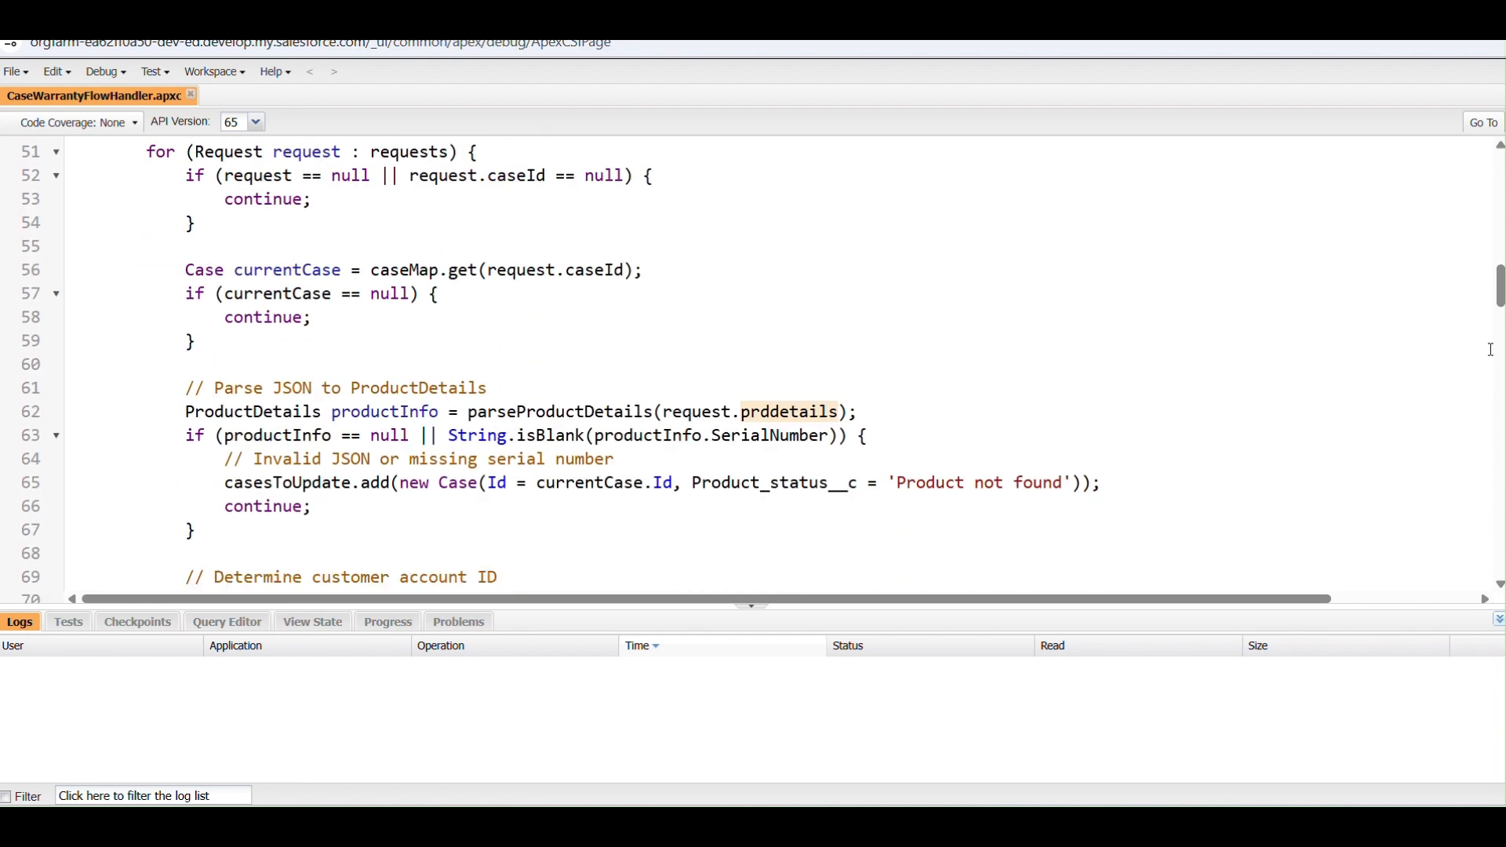
{"action": "left_click_drag", "start_coordinate": [1498, 306], "coordinate": [1501, 386]}
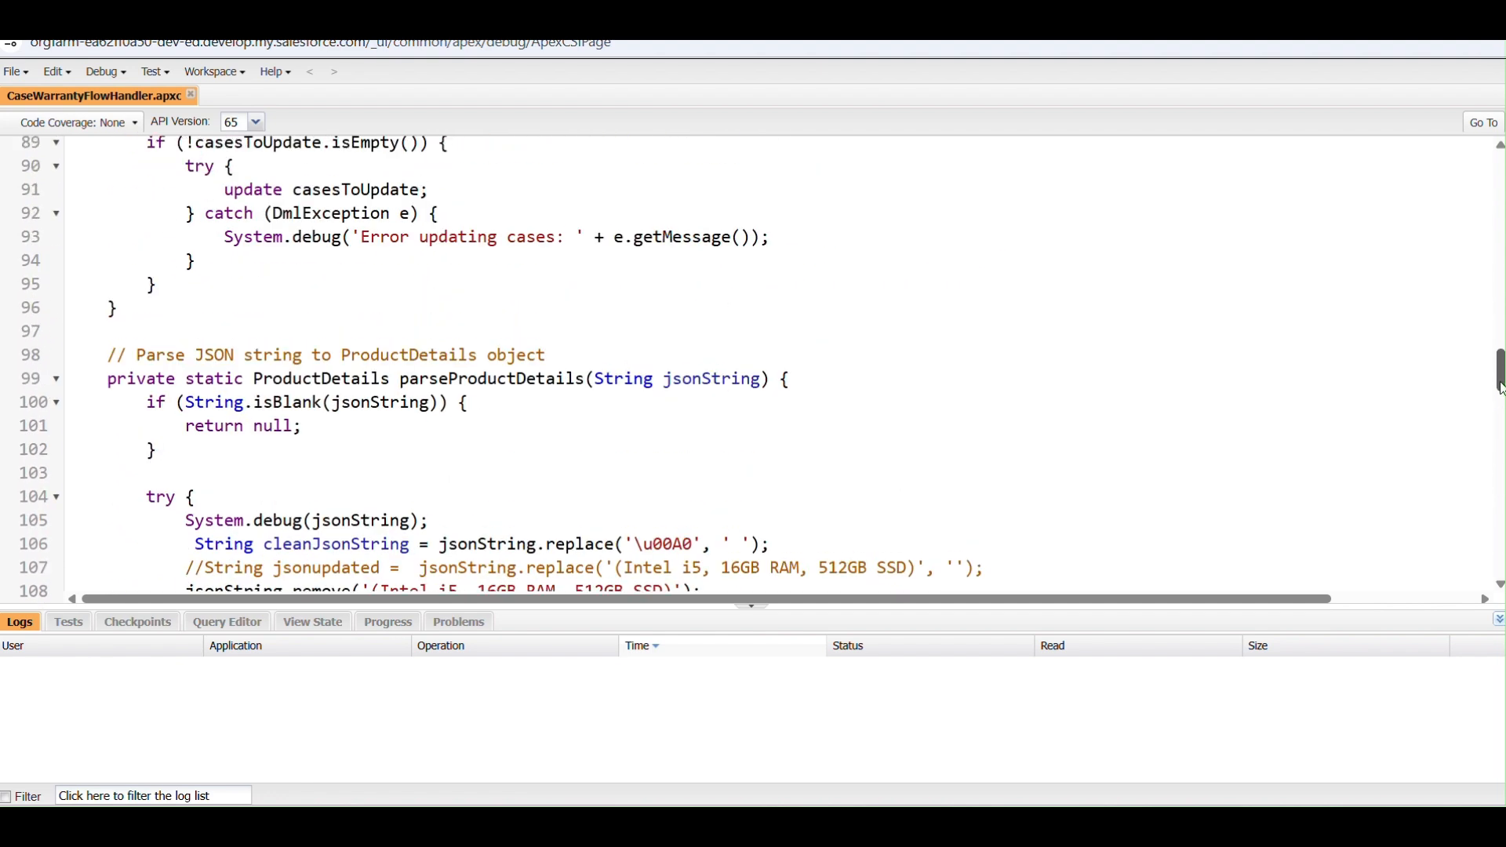
{"action": "mouse_move", "coordinate": [904, 826]}
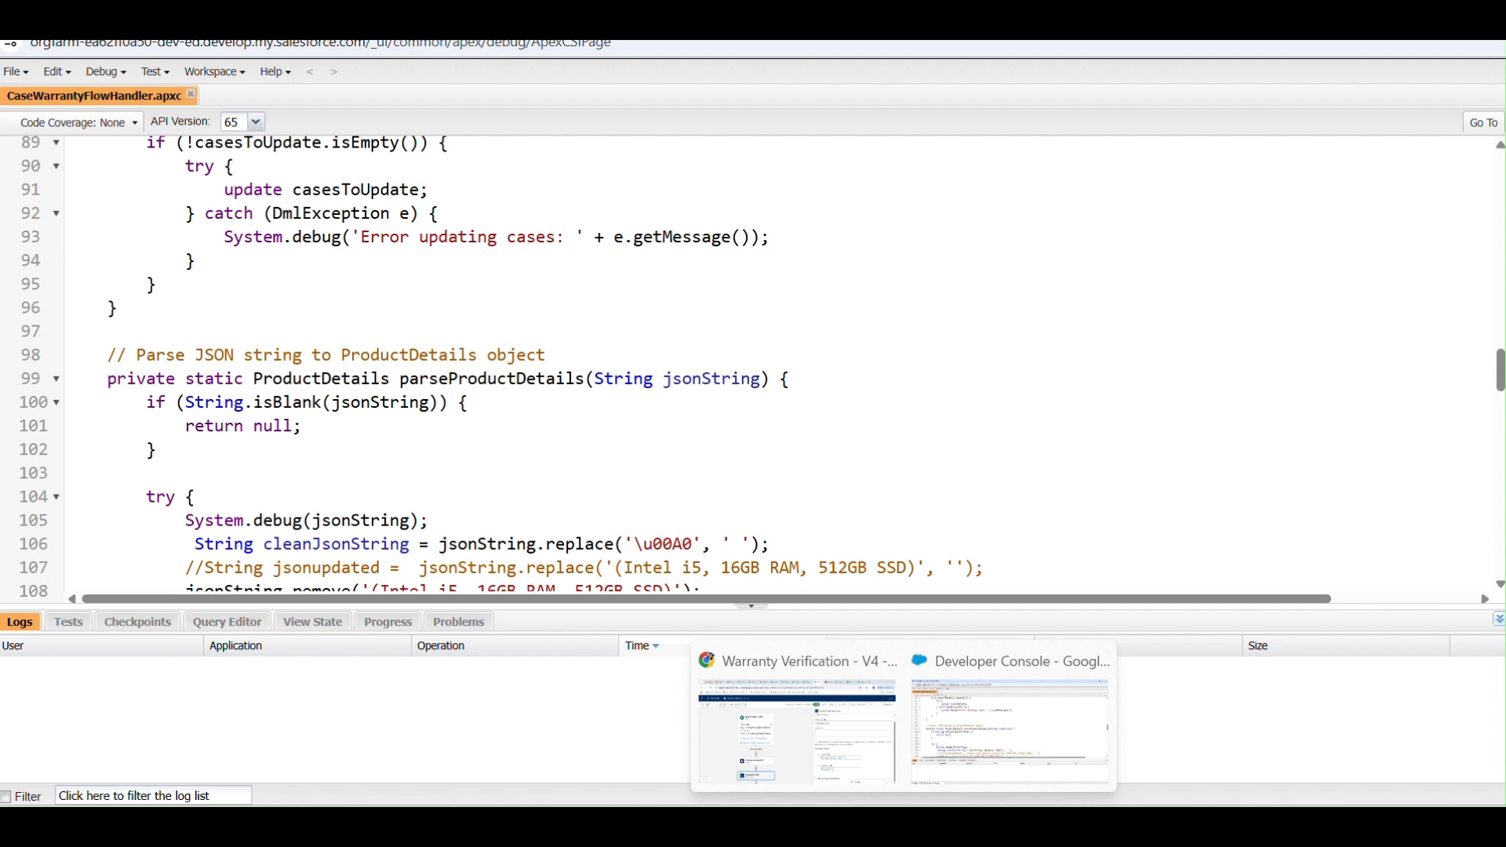
Step: Return to the Battery not working case in Salesforce and save it with Product status set to --None-- and Case Origin set to Phone
{"action": "left_click", "coordinate": [828, 754]}
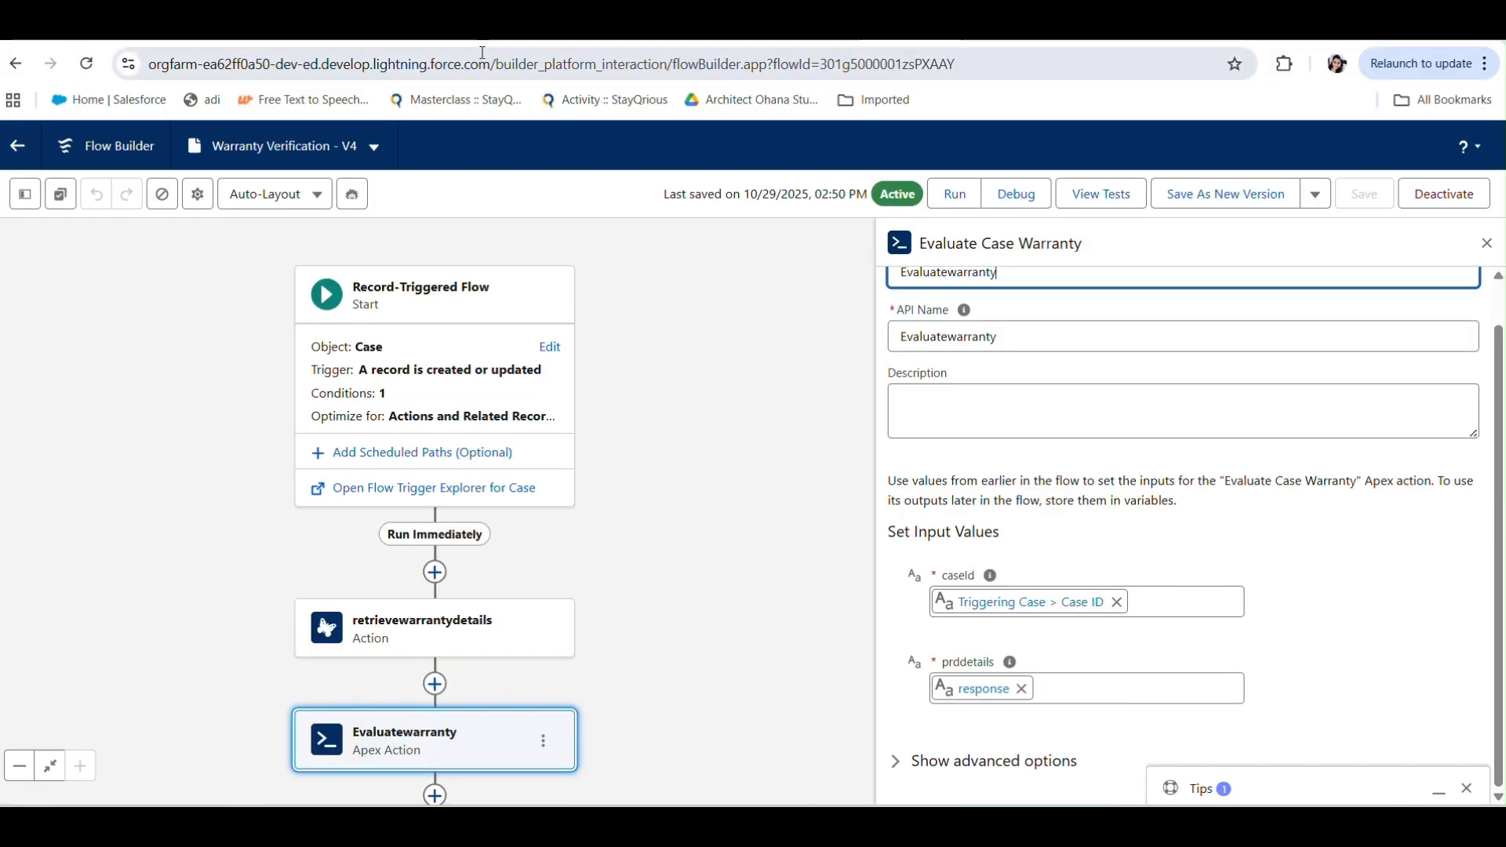
{"action": "left_click", "coordinate": [480, 27]}
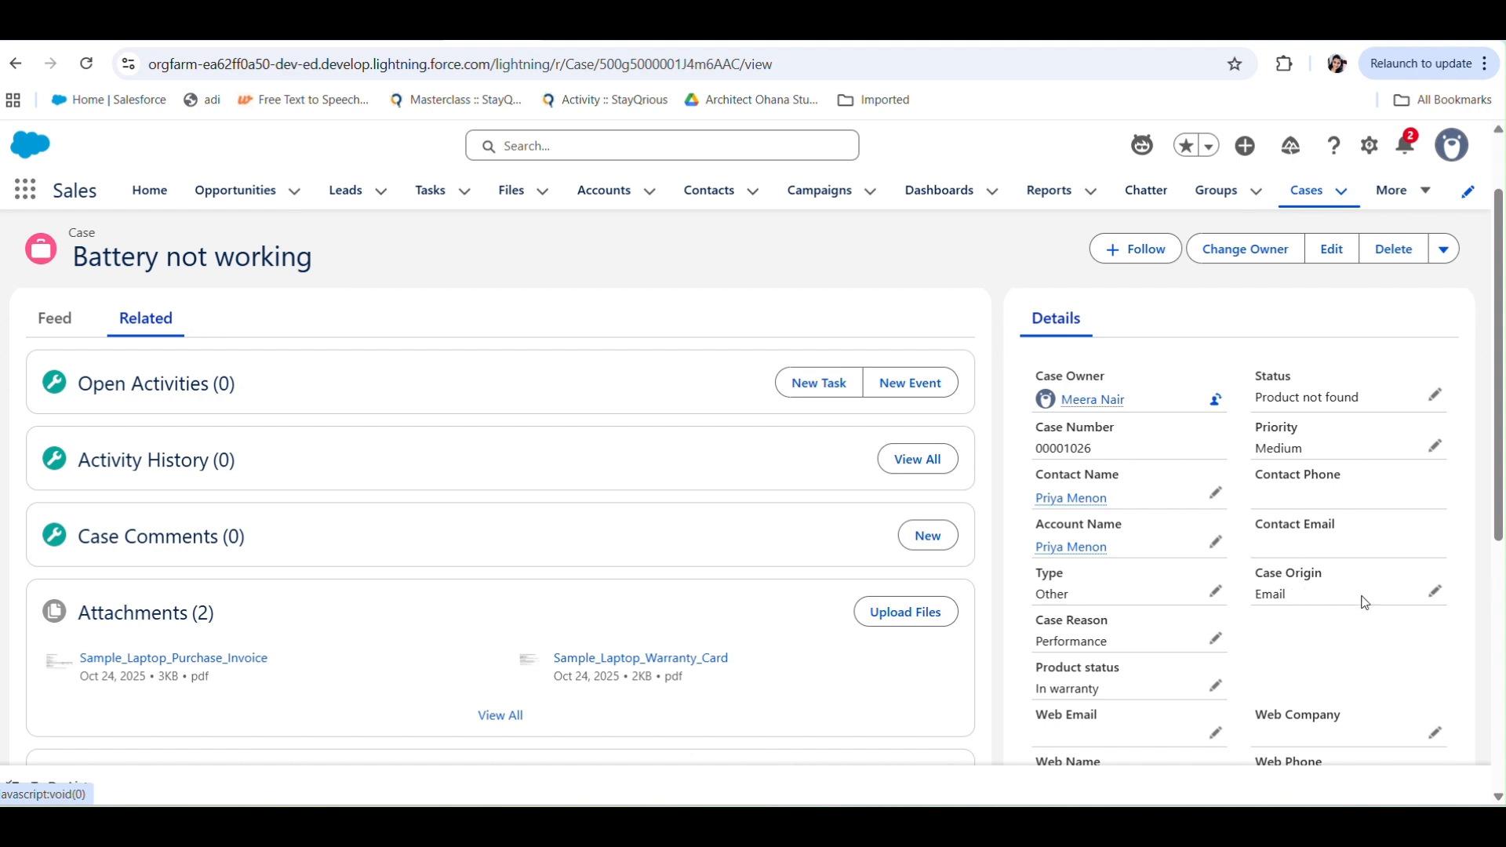
{"action": "left_click", "coordinate": [1433, 594]}
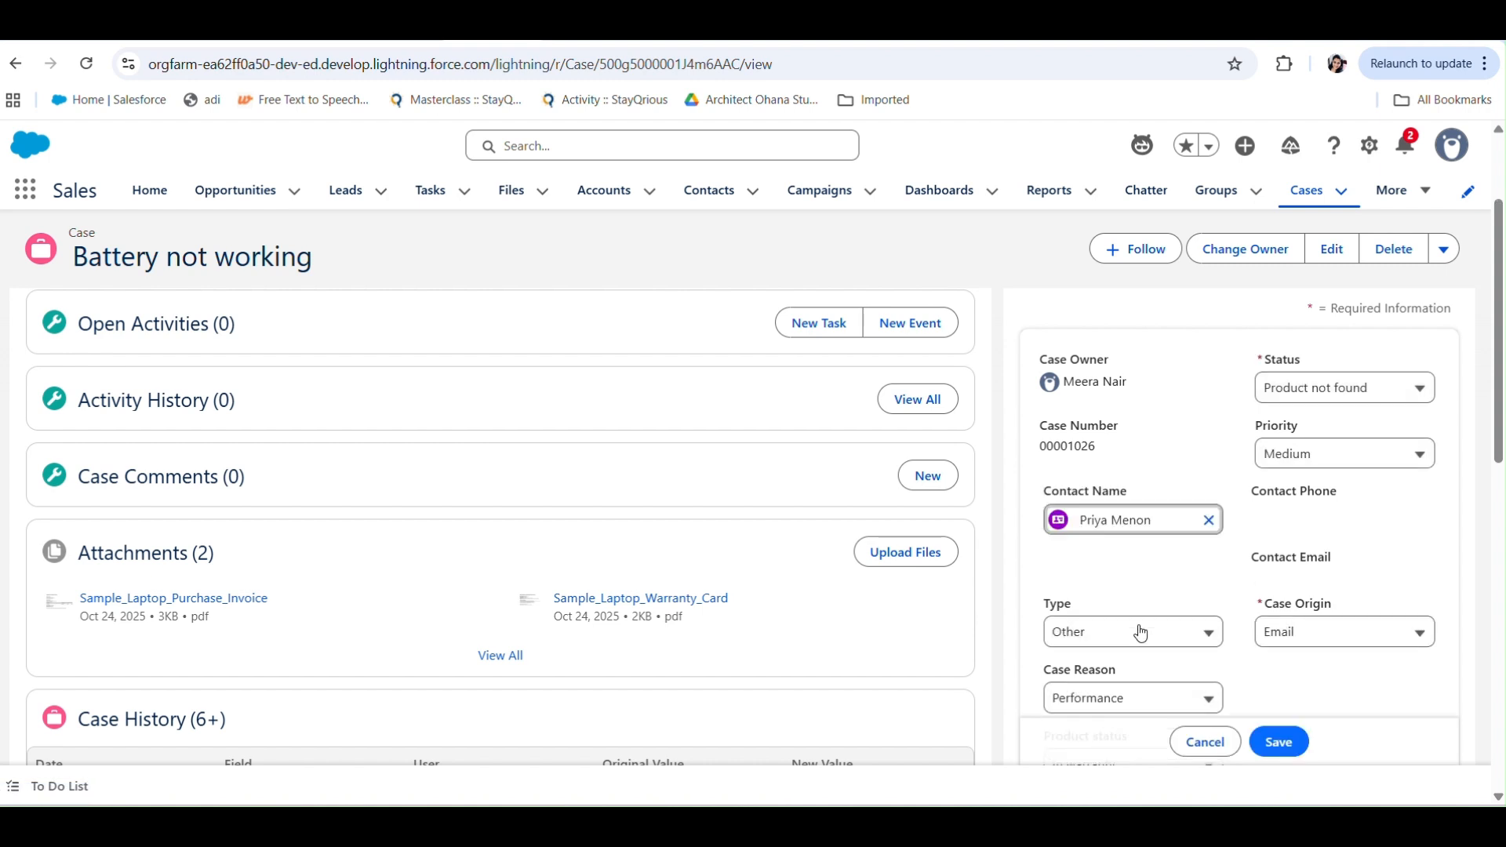
{"action": "scroll", "coordinate": [1097, 643], "scroll_direction": "down", "scroll_amount": 1}
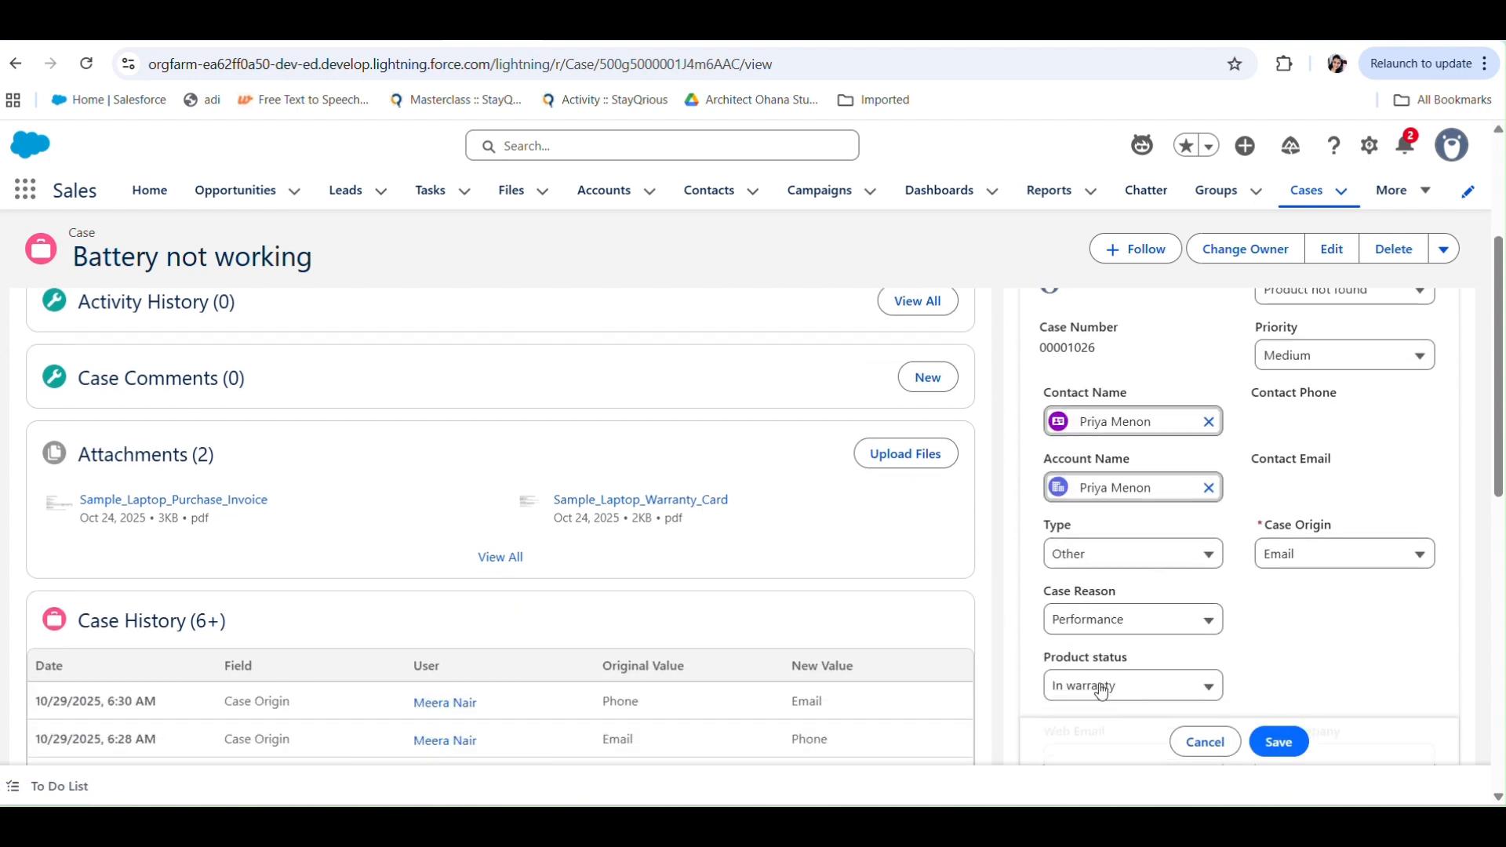
{"action": "left_click", "coordinate": [1102, 687]}
{"action": "left_click", "coordinate": [1115, 541]}
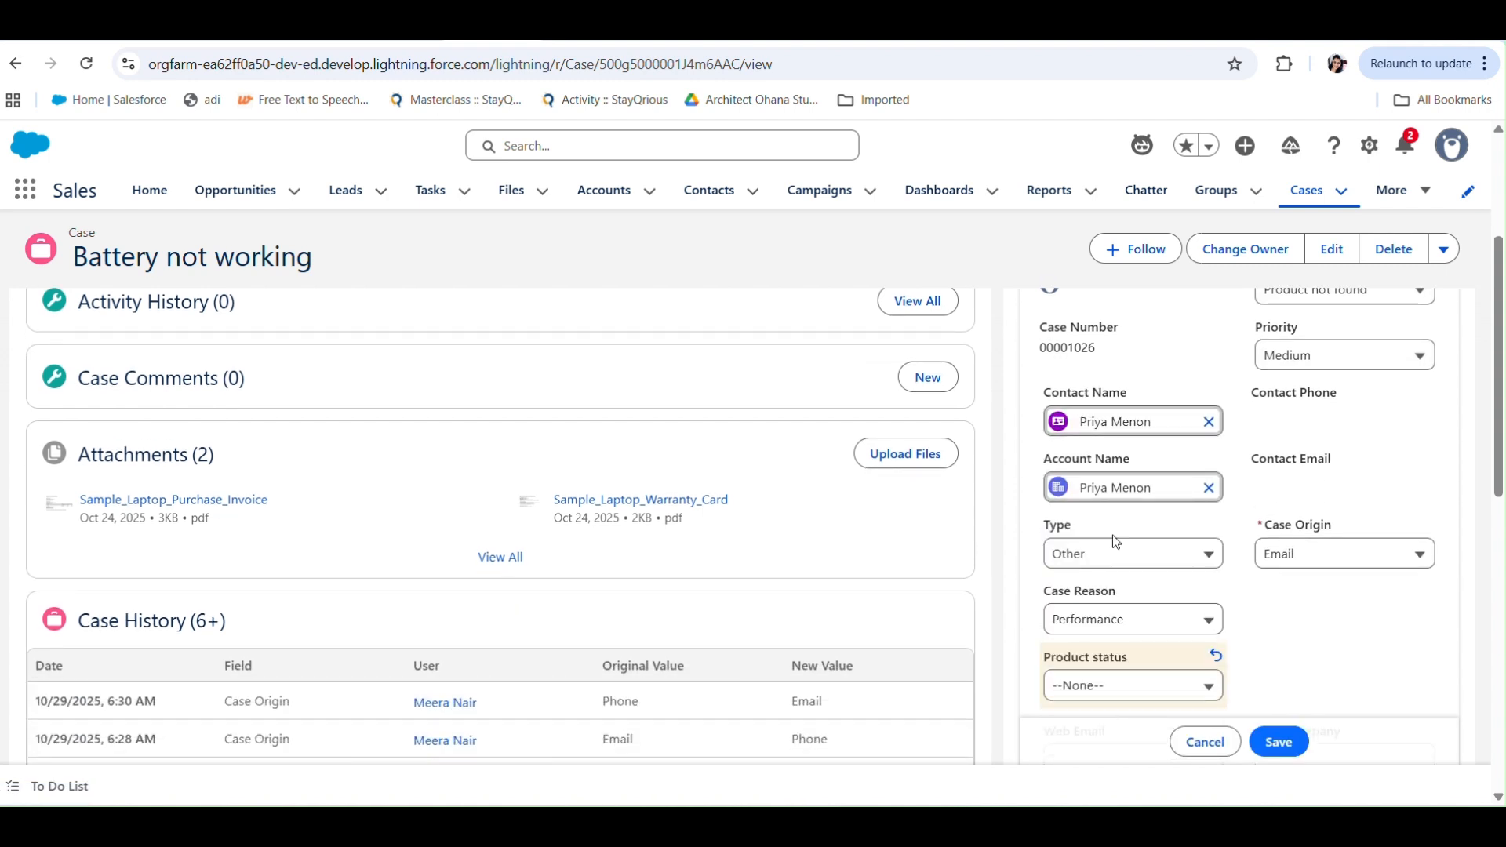
{"action": "left_click", "coordinate": [1315, 557]}
{"action": "left_click", "coordinate": [1322, 625]}
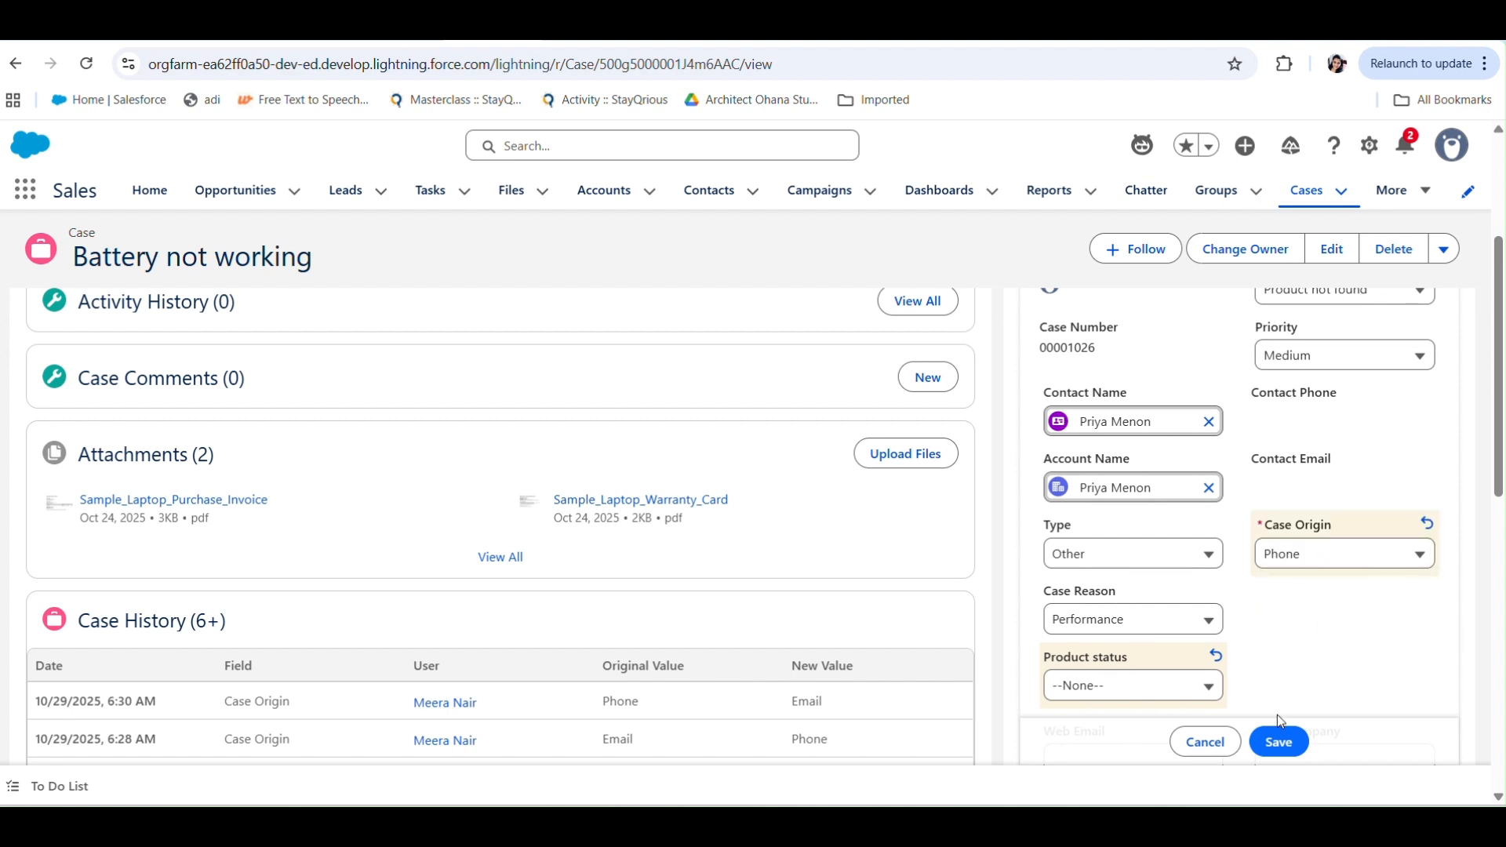
{"action": "left_click", "coordinate": [1278, 741]}
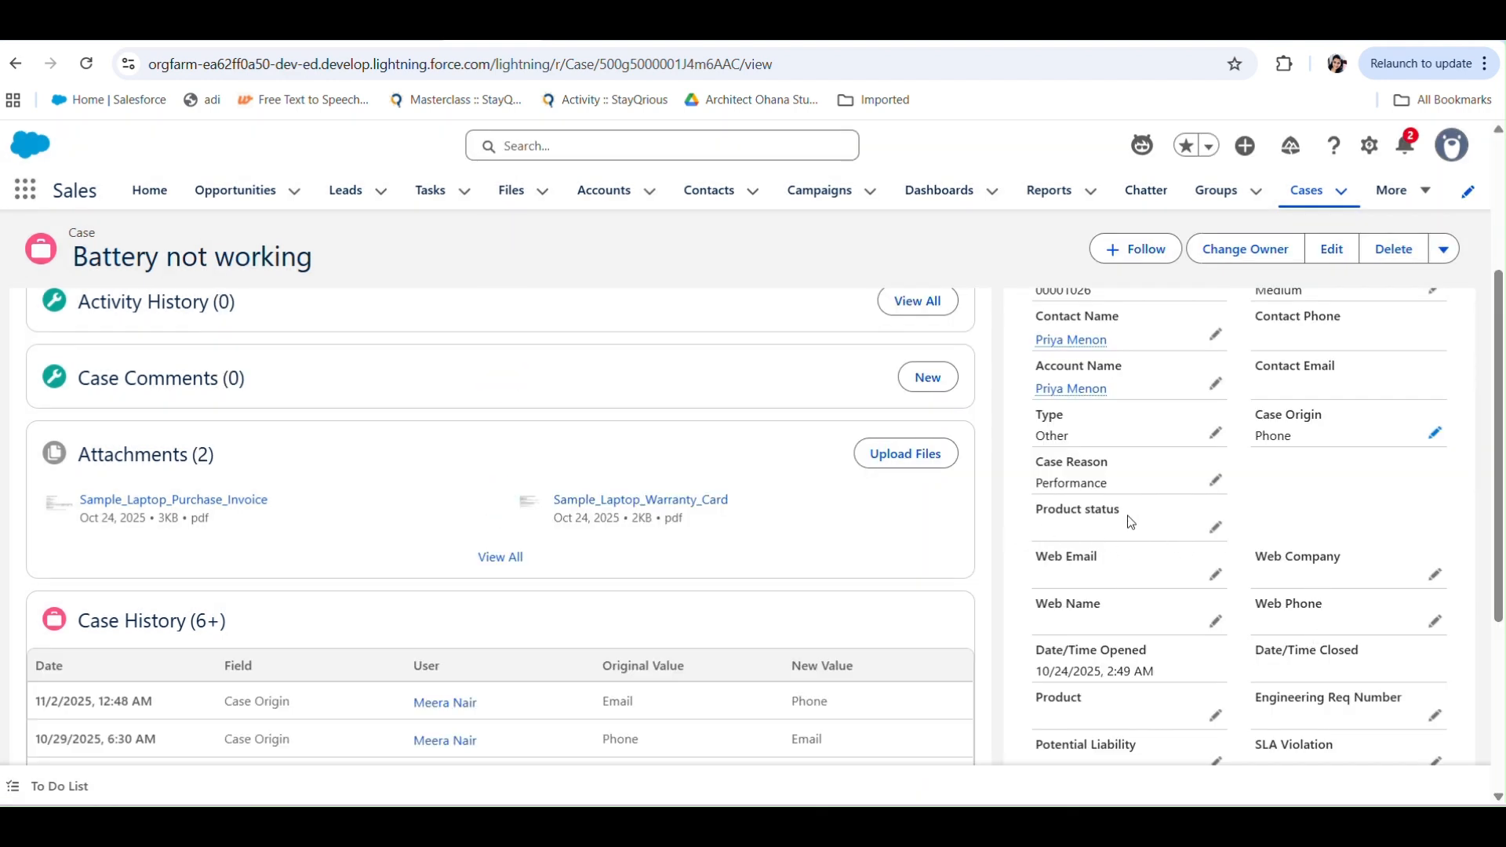
Step: Change the Battery not working case's Case Origin to Email and save the record to trigger the warranty flow
{"action": "left_click", "coordinate": [1435, 433]}
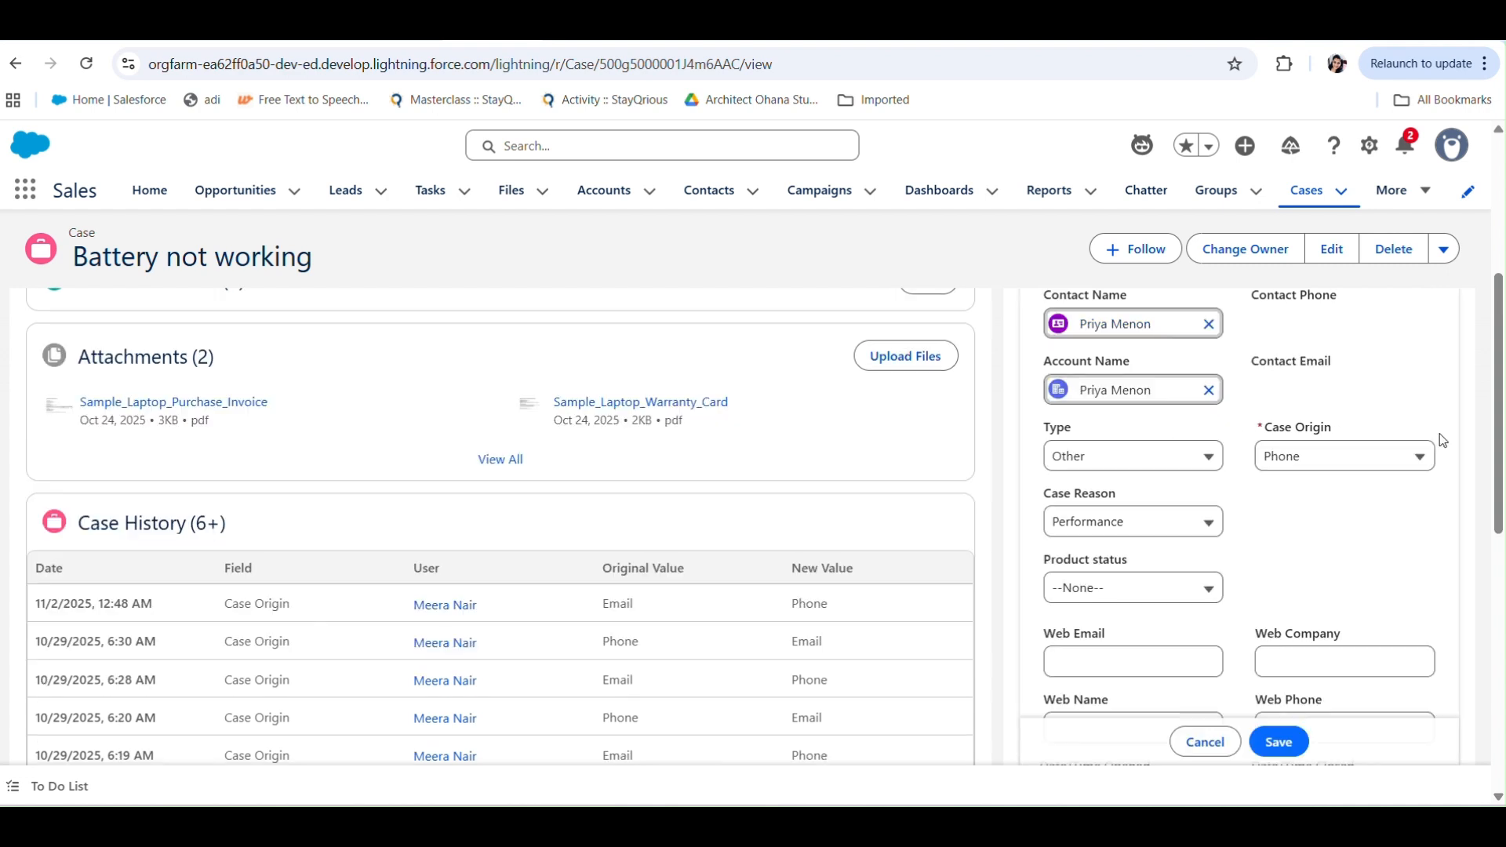
{"action": "left_click", "coordinate": [1398, 464]}
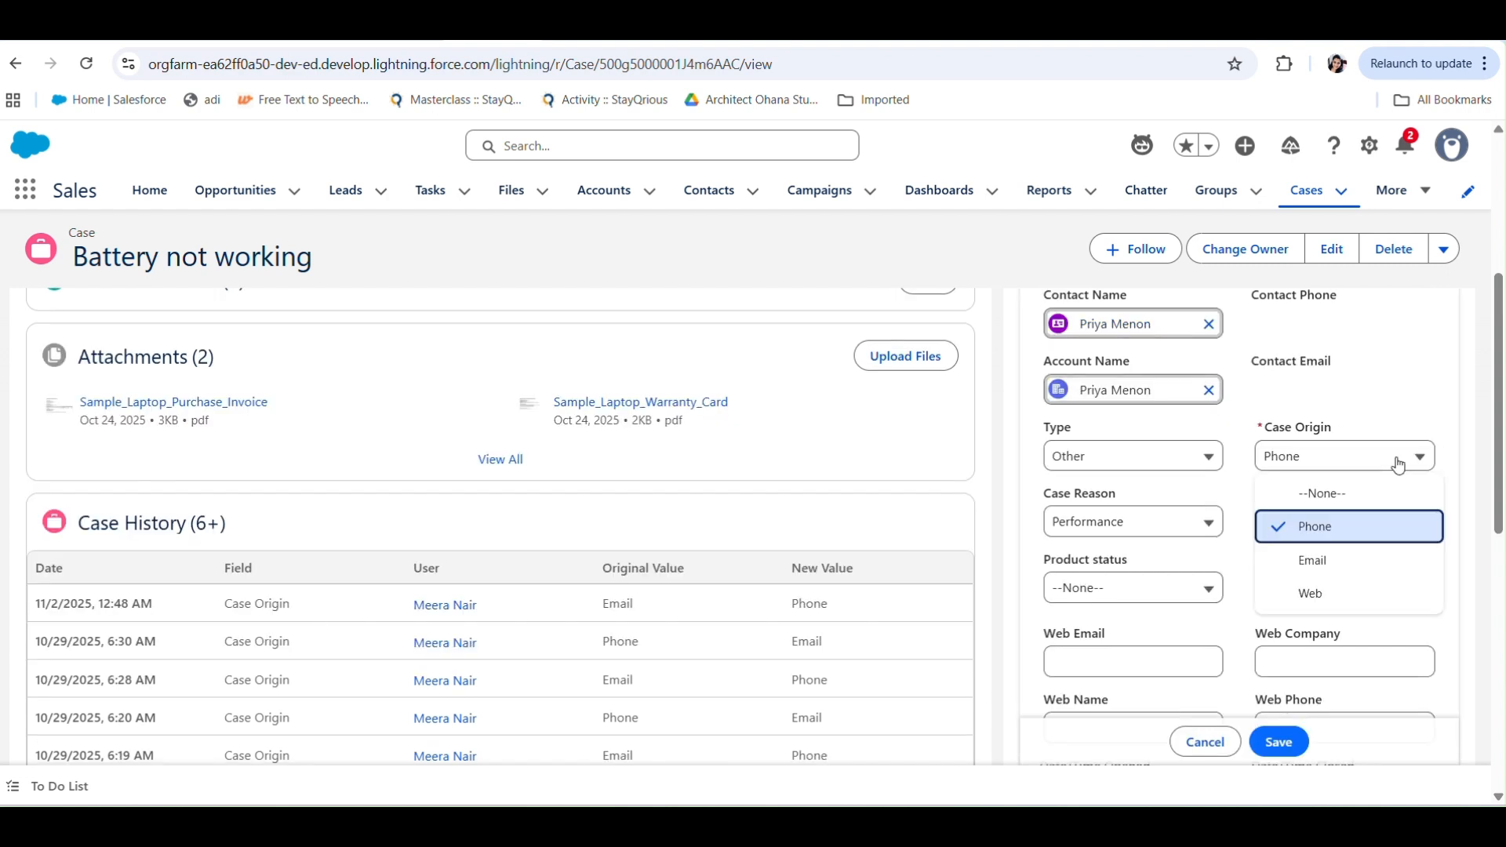
{"action": "left_click", "coordinate": [1335, 558]}
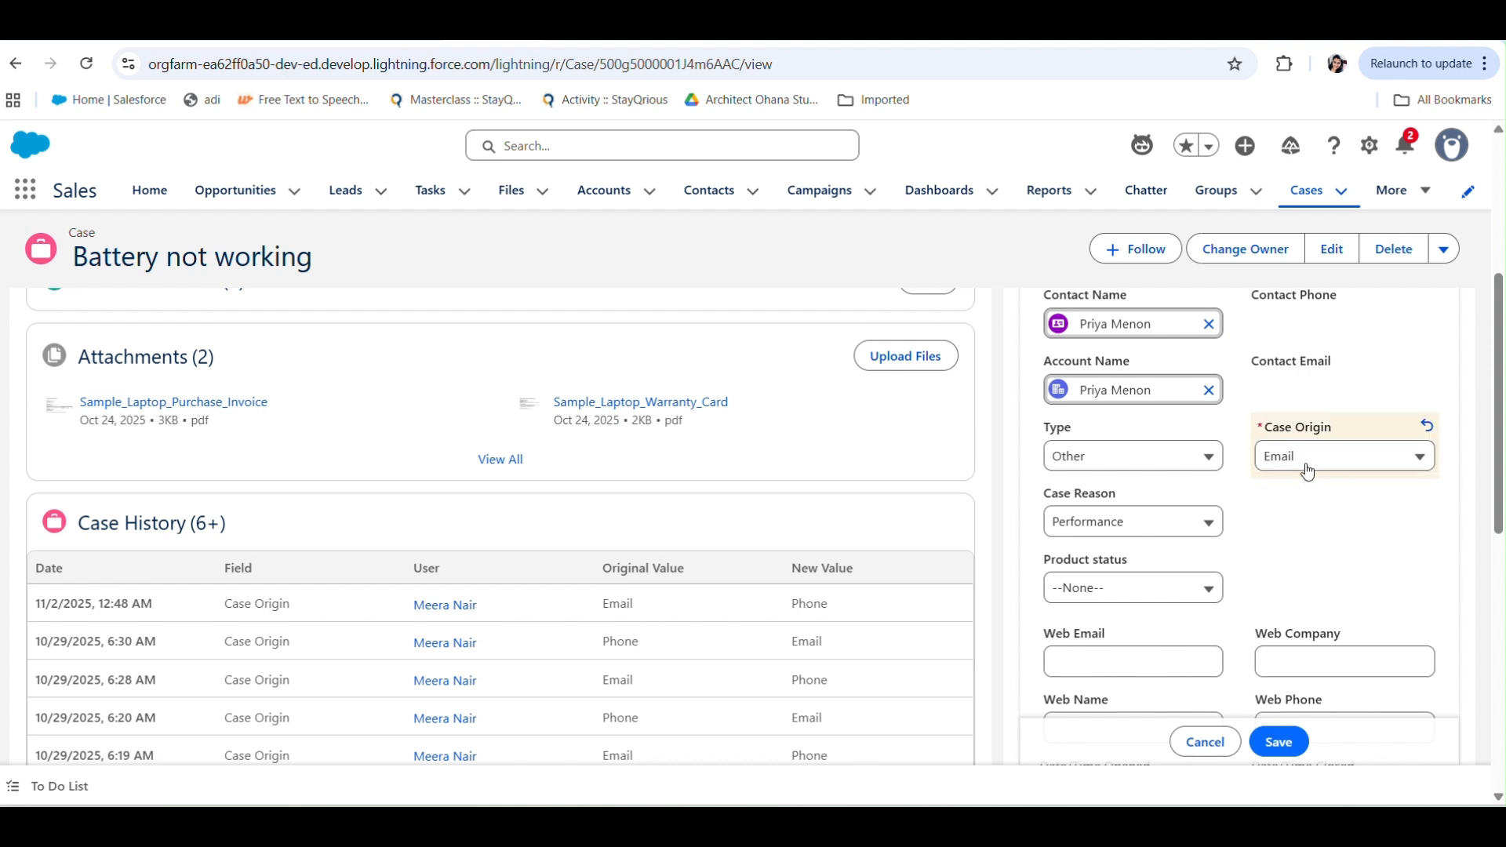
{"action": "left_click", "coordinate": [1278, 741]}
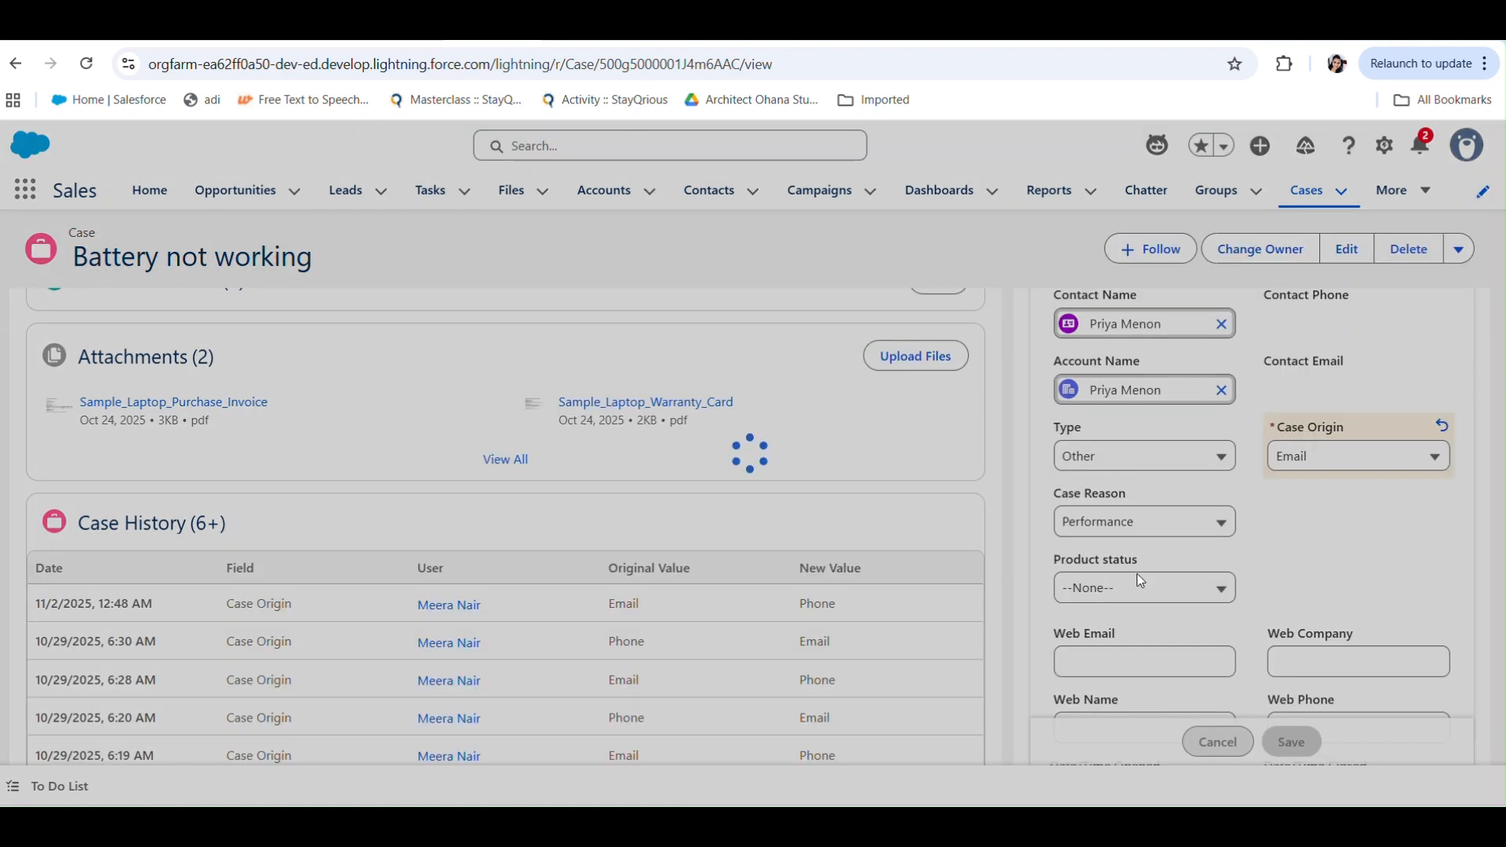